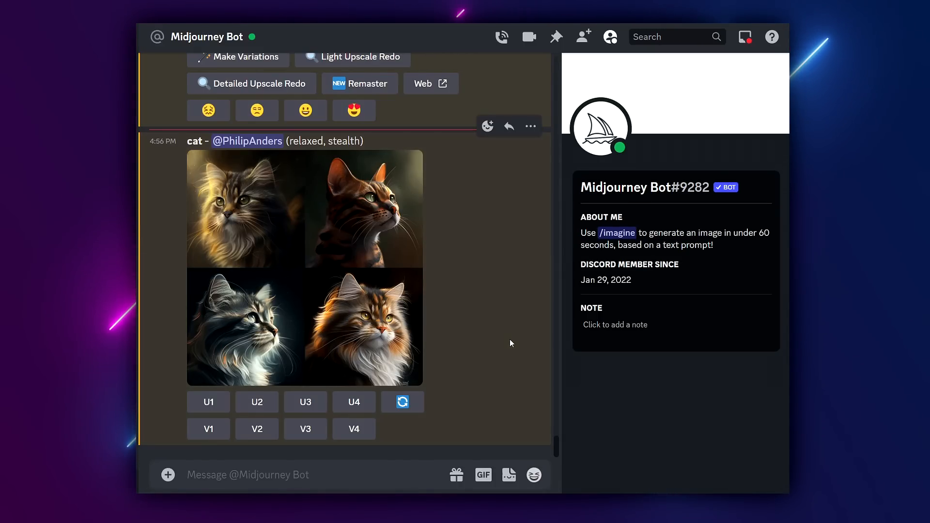
- Review the earlier upscaled cat-with-sunglasses image and its prompt, and return to the latest cat image grid
{"action": "scroll", "coordinate": [511, 340], "scroll_direction": "up", "scroll_amount": 3}
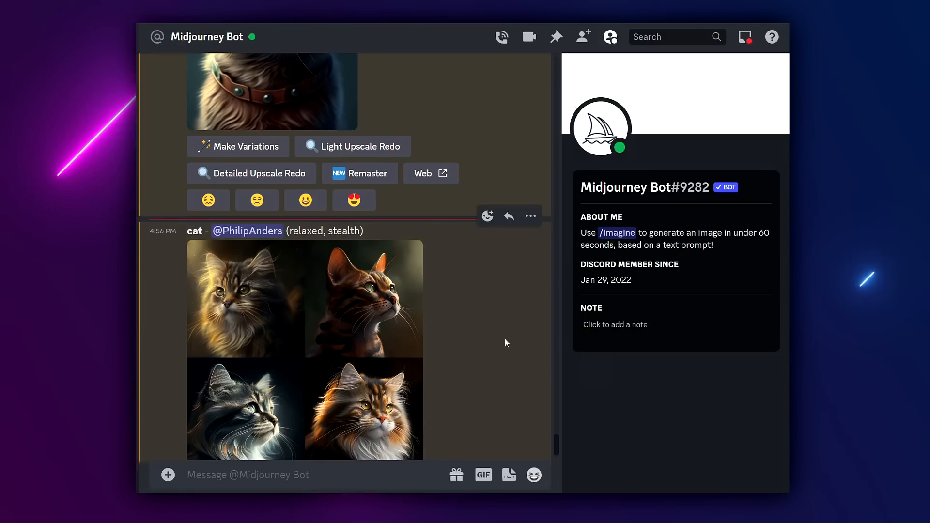
{"action": "scroll", "coordinate": [504, 343], "scroll_direction": "up", "scroll_amount": 3}
{"action": "scroll", "coordinate": [499, 341], "scroll_direction": "up", "scroll_amount": 2}
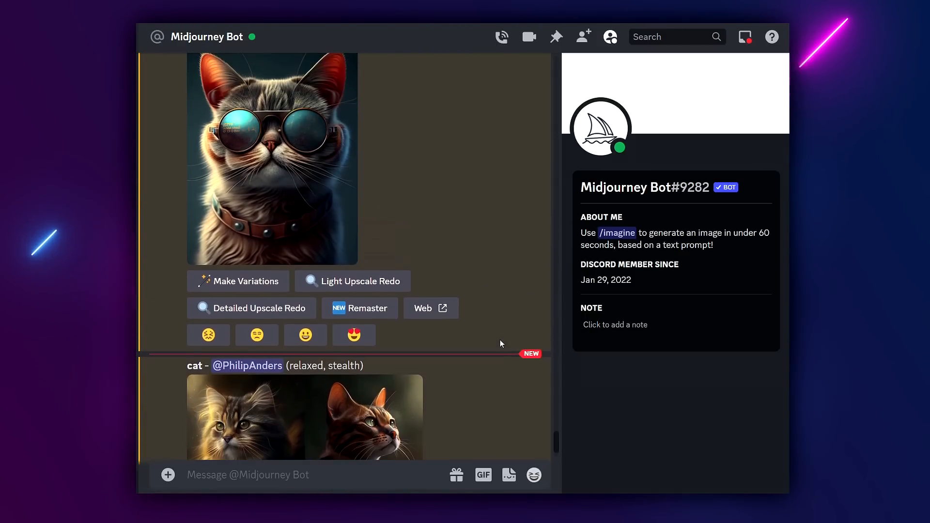
{"action": "scroll", "coordinate": [483, 352], "scroll_direction": "up", "scroll_amount": 2}
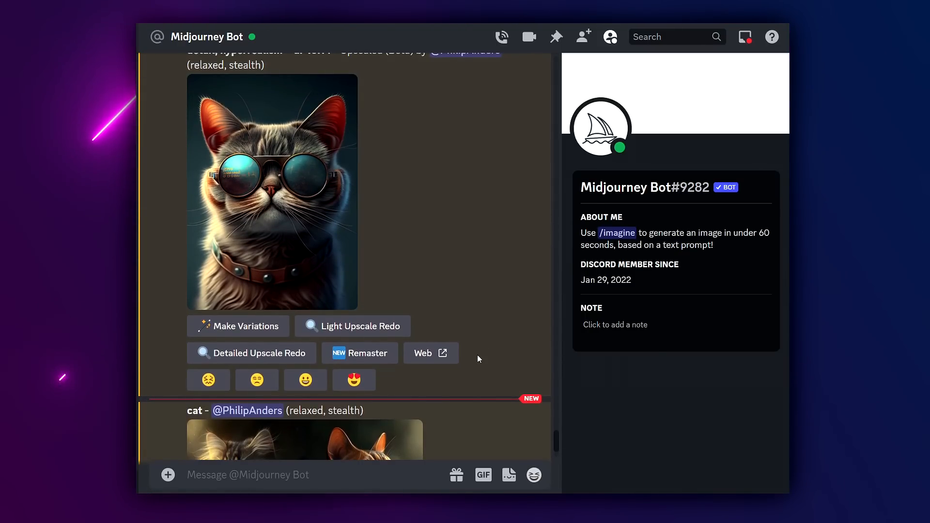
{"action": "scroll", "coordinate": [480, 351], "scroll_direction": "up", "scroll_amount": 2}
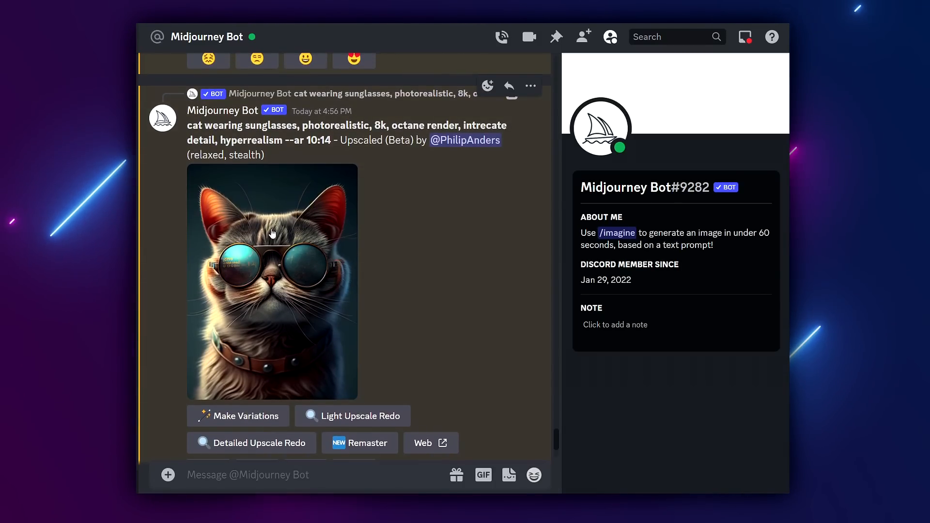
{"action": "scroll", "coordinate": [307, 330], "scroll_direction": "down", "scroll_amount": 7}
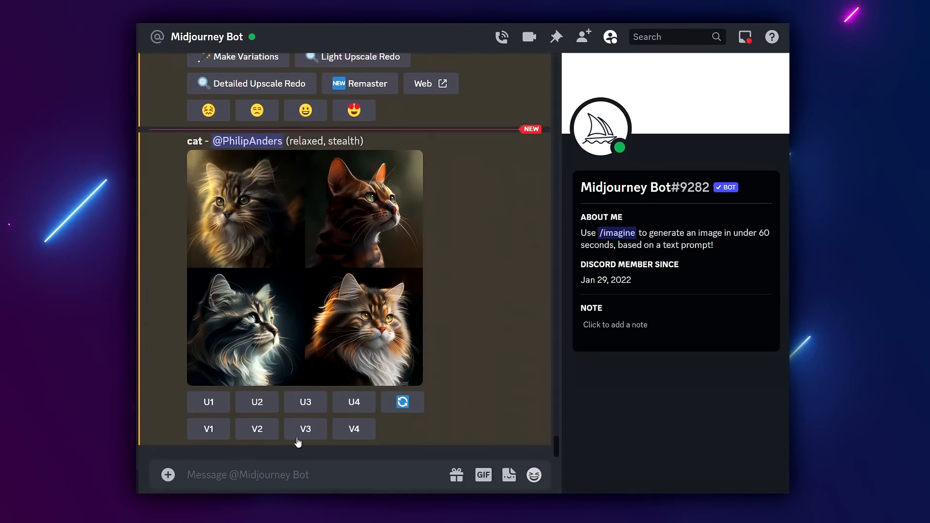
- Submit an /imagine prompt reading "cat wearing colorful hat --ar 10:14"
{"action": "left_click", "coordinate": [270, 474]}
{"action": "type", "text": "/imagine prompt "}
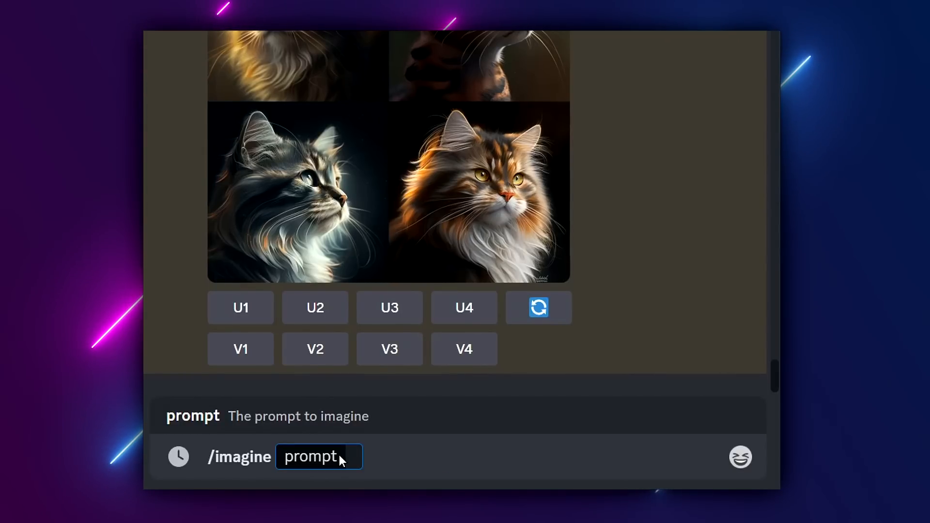
{"action": "type", "text": "cat wearing colorful hat"}
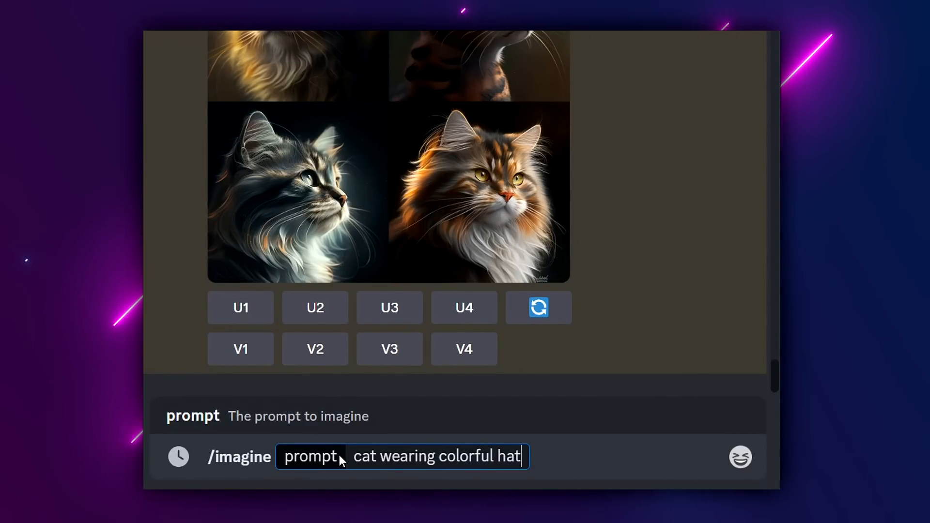
{"action": "type", "text": " -"}
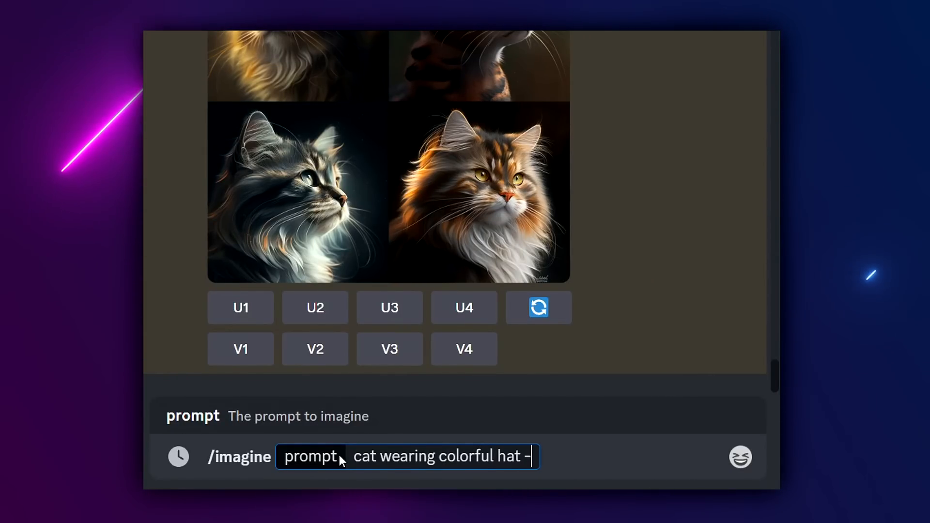
{"action": "type", "text": "-ar"}
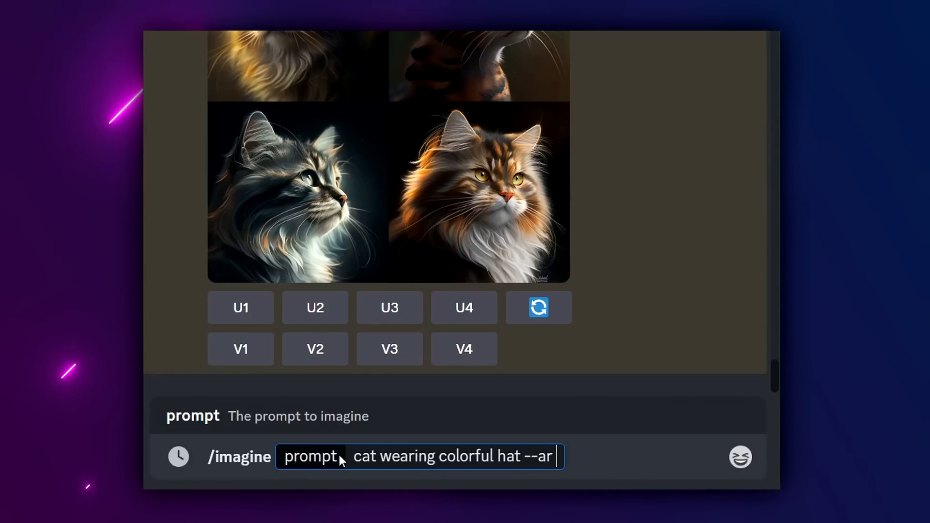
{"action": "type", "text": " 10:14"}
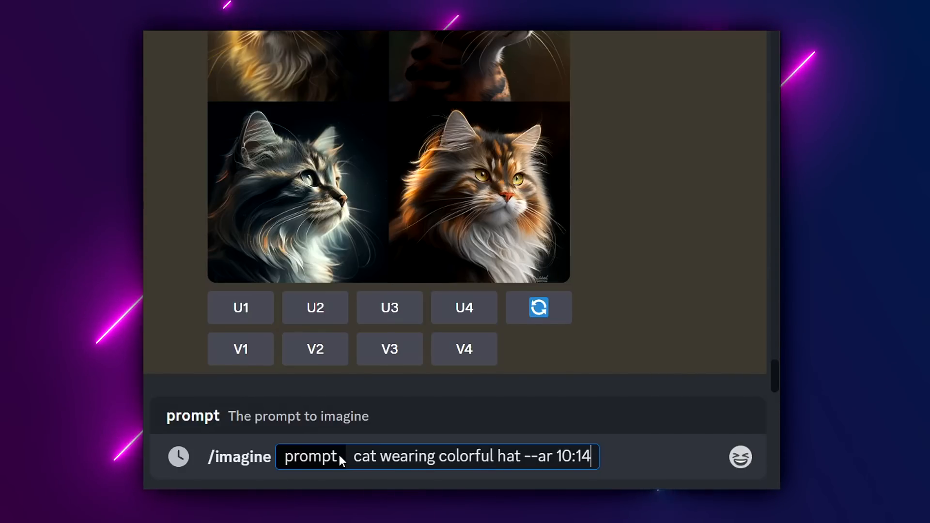
{"action": "key", "text": "Return"}
- Recall the last /imagine prompt, change its aspect ratio to --ar 16:9, and submit it
{"action": "key", "text": "Up"}
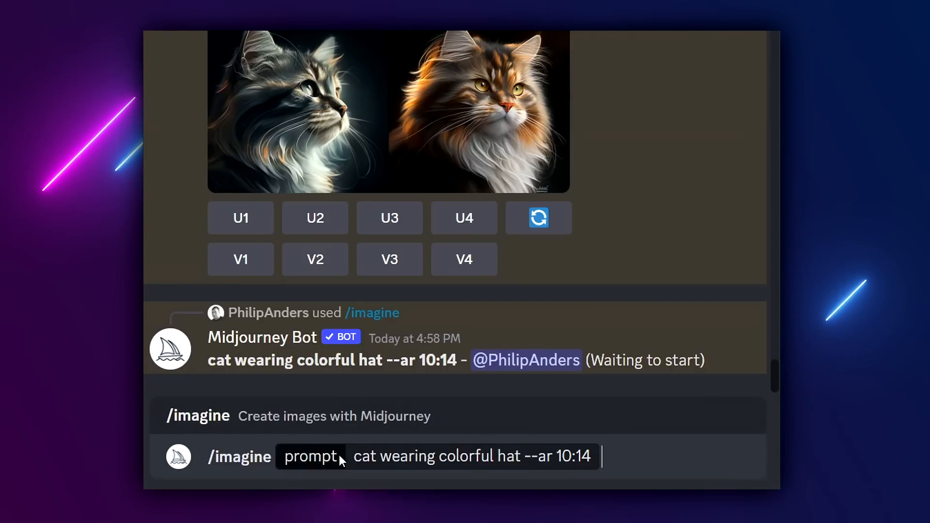
{"action": "key", "text": "BackSpace"}
{"action": "key", "text": "BackSpace"}
{"action": "key", "text": "BackSpace"}
{"action": "key", "text": "BackSpace"}
{"action": "key", "text": "BackSpace"}
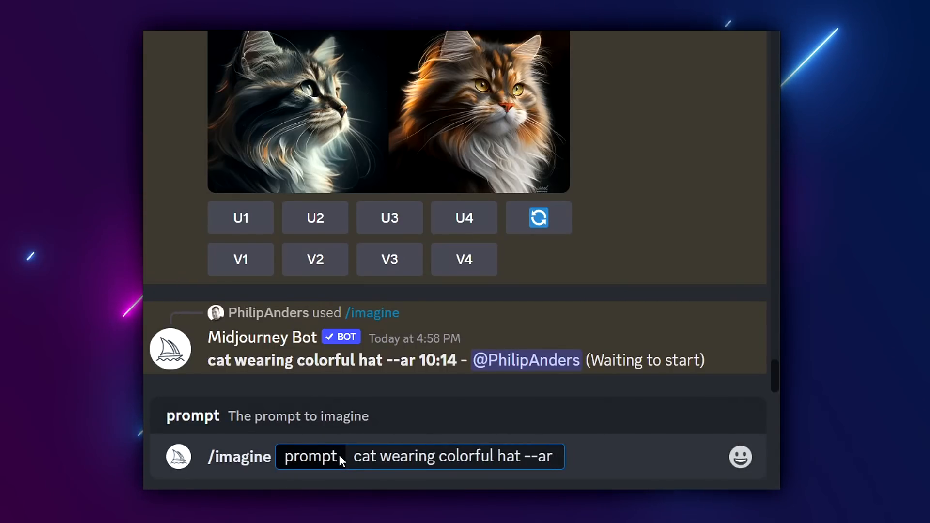
{"action": "type", "text": "16:"}
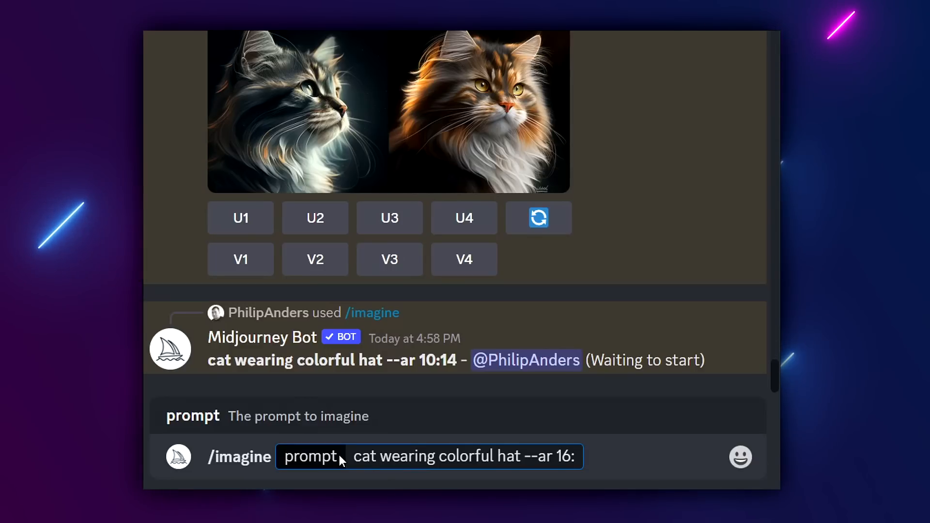
{"action": "type", "text": "9"}
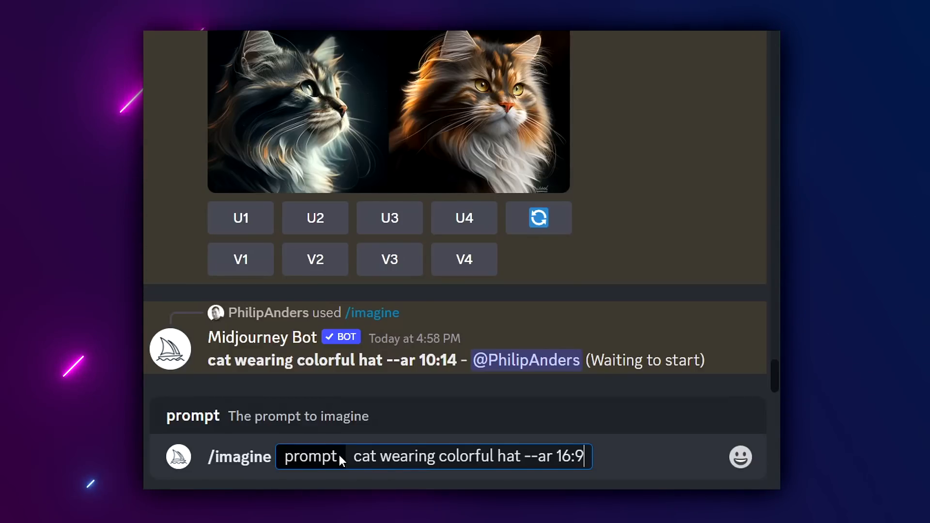
{"action": "key", "text": "Return"}
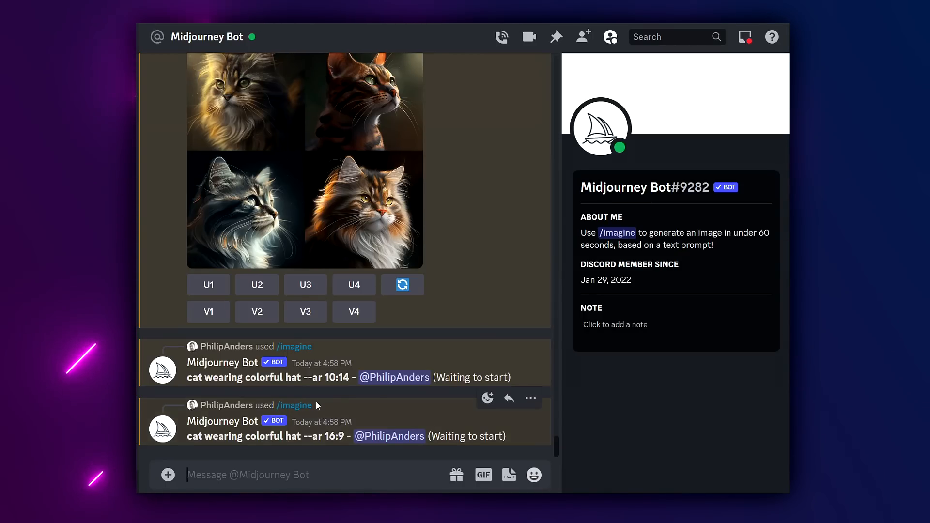
- Highlight the aspect ratio values in the two submitted colorful hat prompts
{"action": "double_click", "coordinate": [329, 378]}
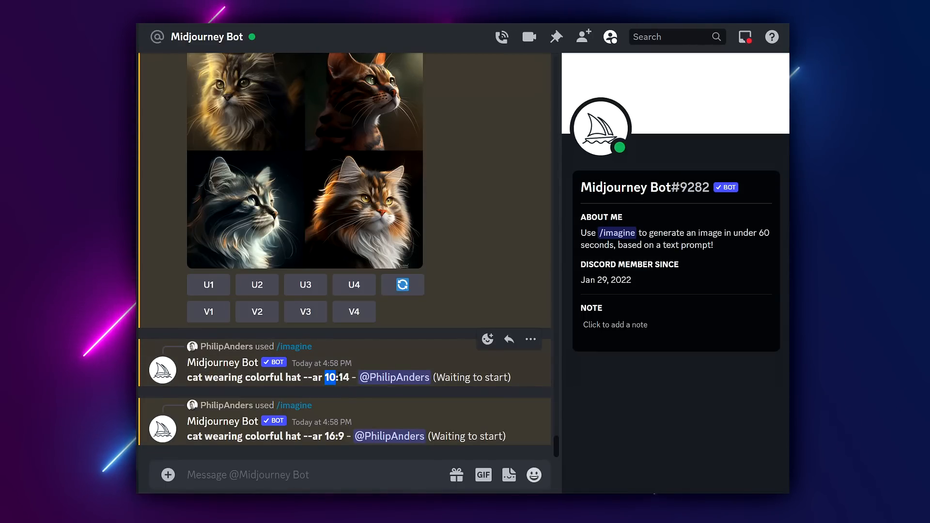
{"action": "left_click_drag", "start_coordinate": [345, 377], "coordinate": [350, 378]}
{"action": "left_click", "coordinate": [327, 437]}
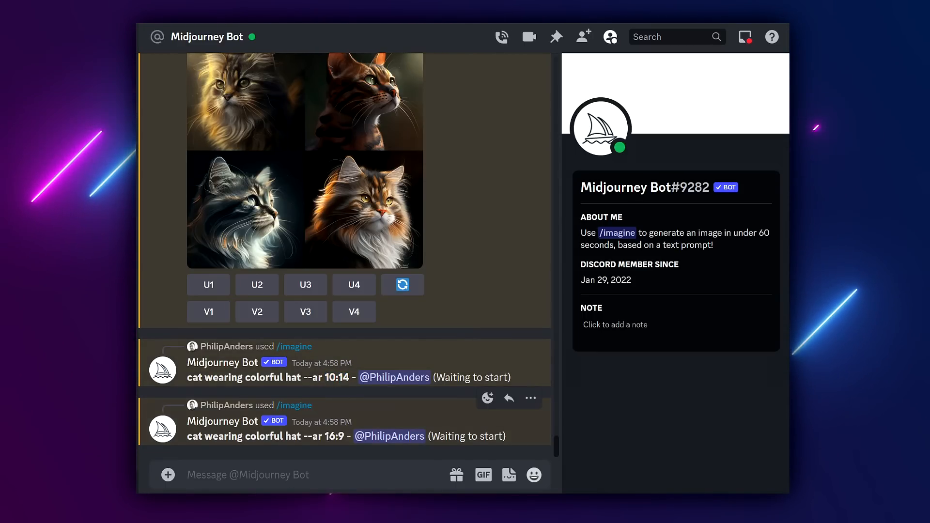
{"action": "left_click_drag", "start_coordinate": [327, 436], "coordinate": [335, 437]}
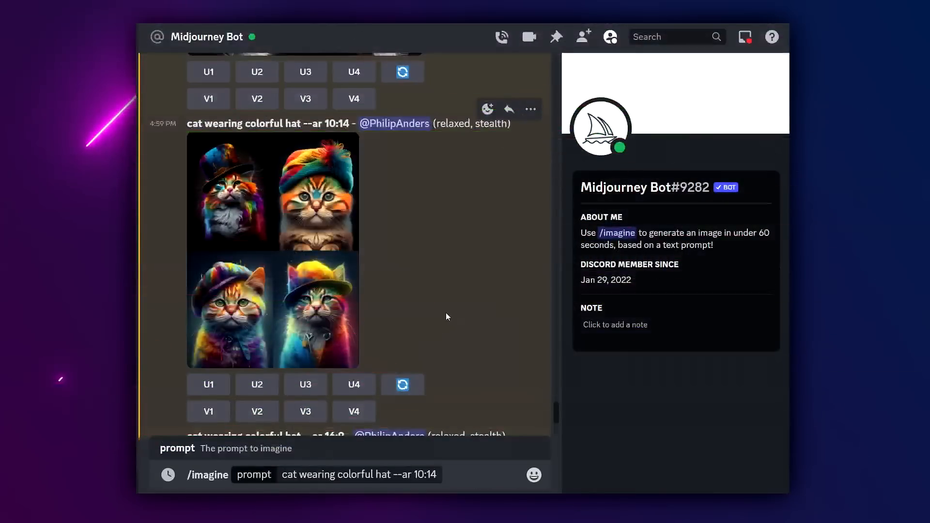
- View the 10:14 colorful hat grid enlarged, and compare it with the 16:9 image grids
{"action": "left_click", "coordinate": [310, 286]}
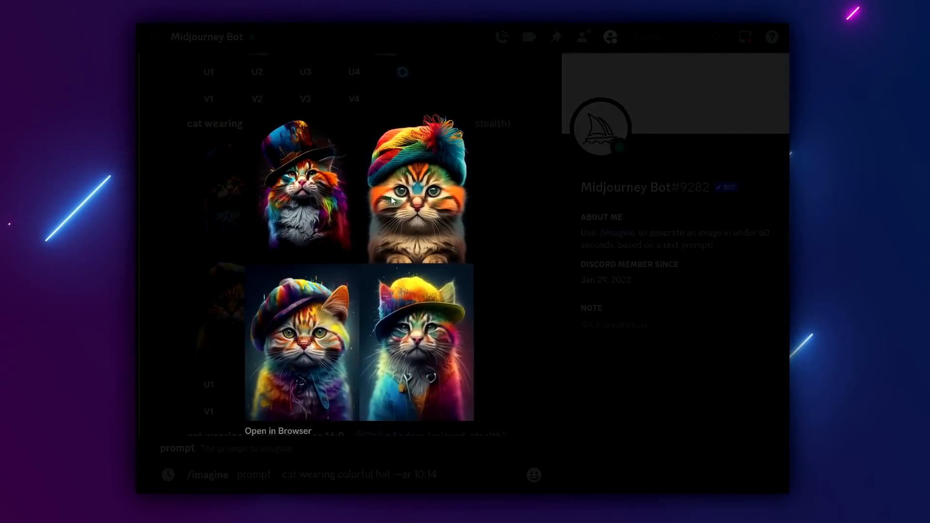
{"action": "left_click", "coordinate": [488, 245]}
{"action": "scroll", "coordinate": [303, 232], "scroll_direction": "down", "scroll_amount": 5}
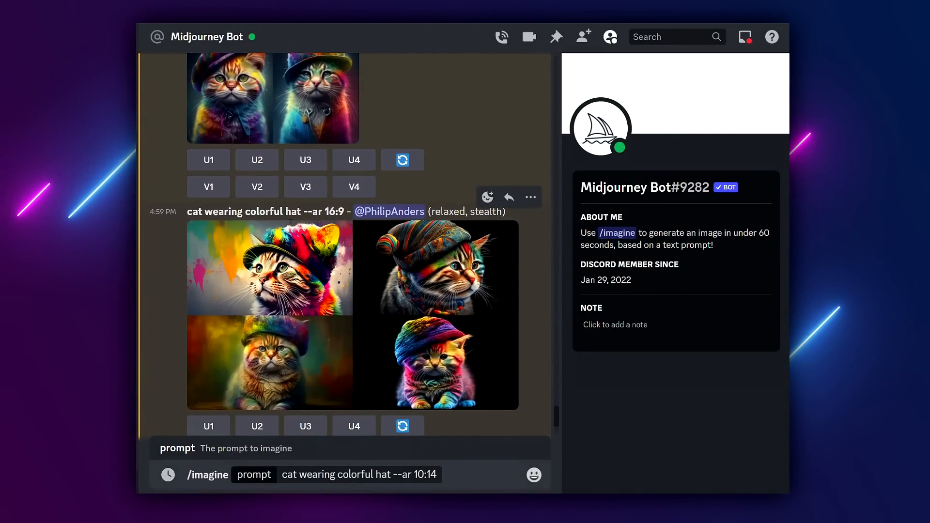
{"action": "scroll", "coordinate": [309, 295], "scroll_direction": "down", "scroll_amount": 5}
{"action": "scroll", "coordinate": [309, 295], "scroll_direction": "down", "scroll_amount": 2}
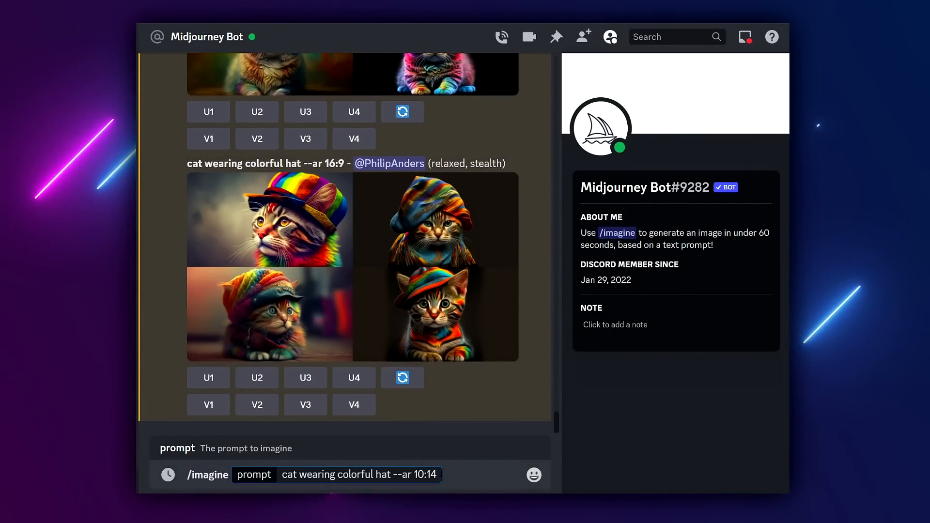
- Submit the prepared 10:14 colorful hat prompt, and submit it once more with the aspect ratio changed to --ar 1:2
{"action": "key", "text": "Return"}
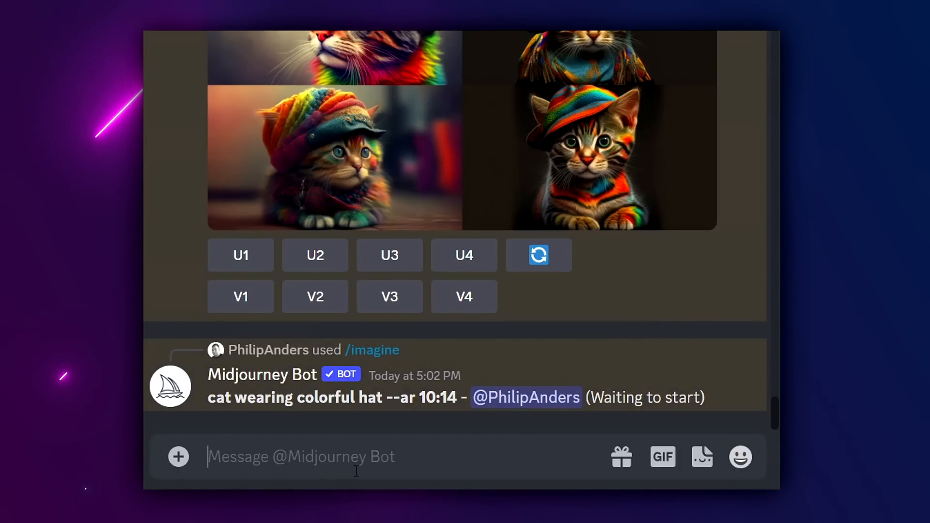
{"action": "key", "text": "Up"}
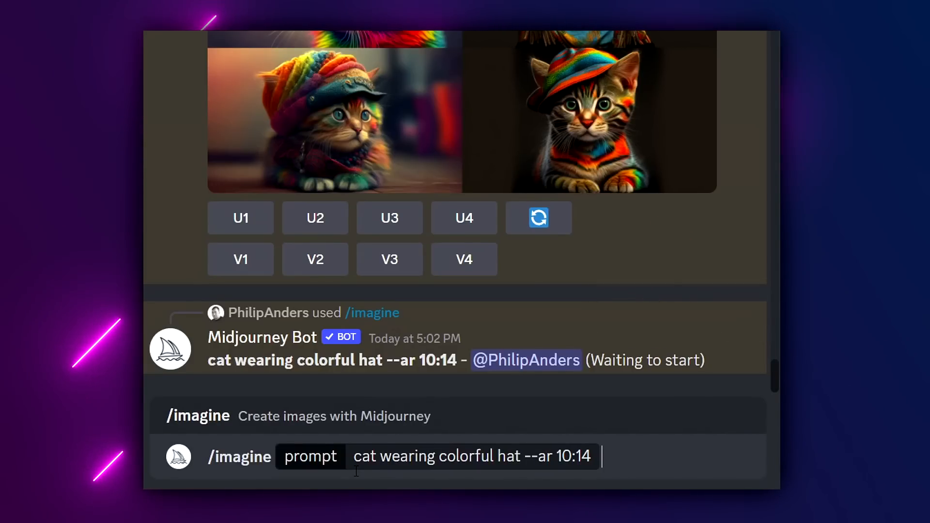
{"action": "key", "text": "BackSpace"}
{"action": "key", "text": "BackSpace"}
{"action": "key", "text": "BackSpace"}
{"action": "key", "text": "BackSpace"}
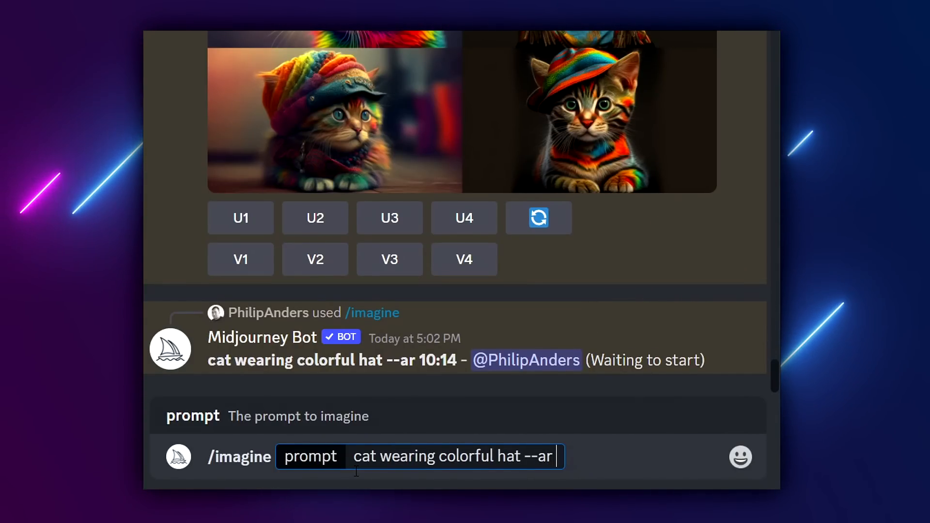
{"action": "type", "text": "1:2"}
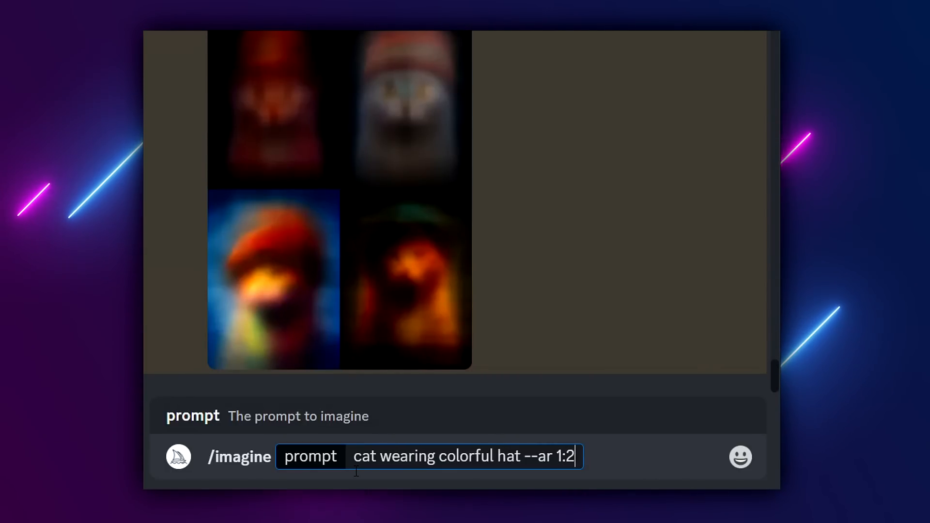
{"action": "key", "text": "Return"}
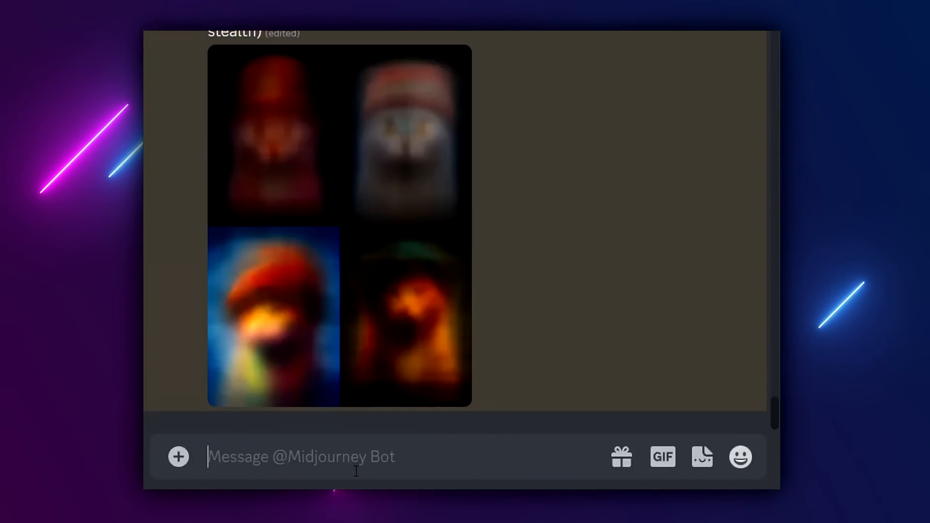
- Write the /imagine prompt "cat wearing colorful hat --ar 10:14", and highlight the aspect ratio parameter above the finished grid
{"action": "type", "text": "/"}
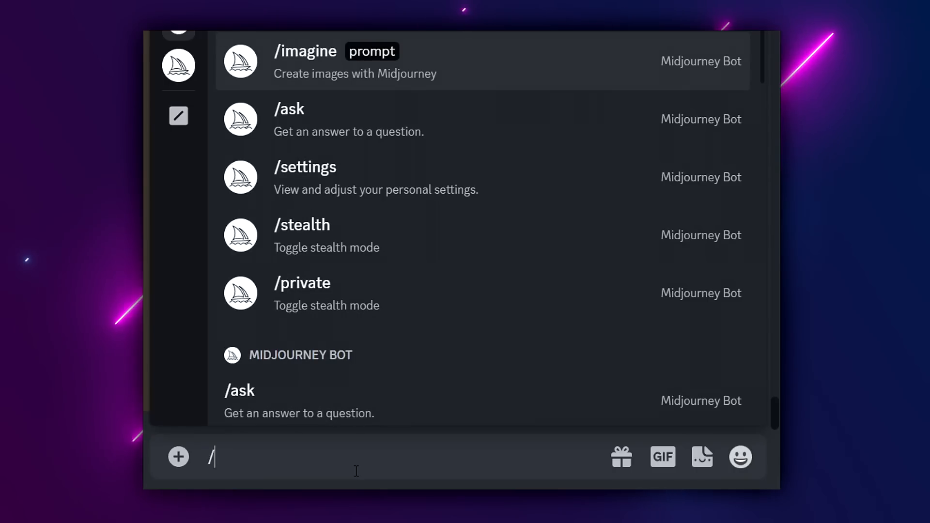
{"action": "key", "text": "Tab"}
{"action": "type", "text": "cat wearing colorful hat --ar 10:14"}
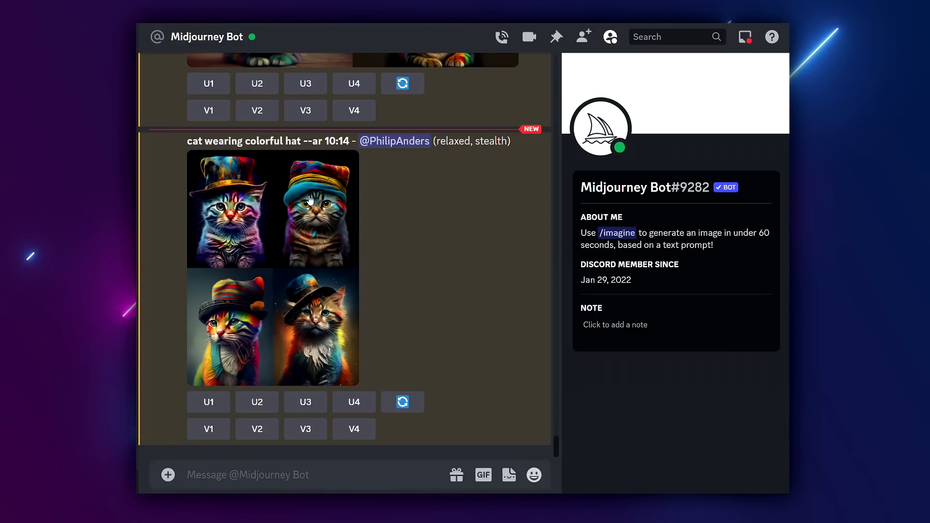
{"action": "left_click_drag", "start_coordinate": [304, 140], "coordinate": [350, 142]}
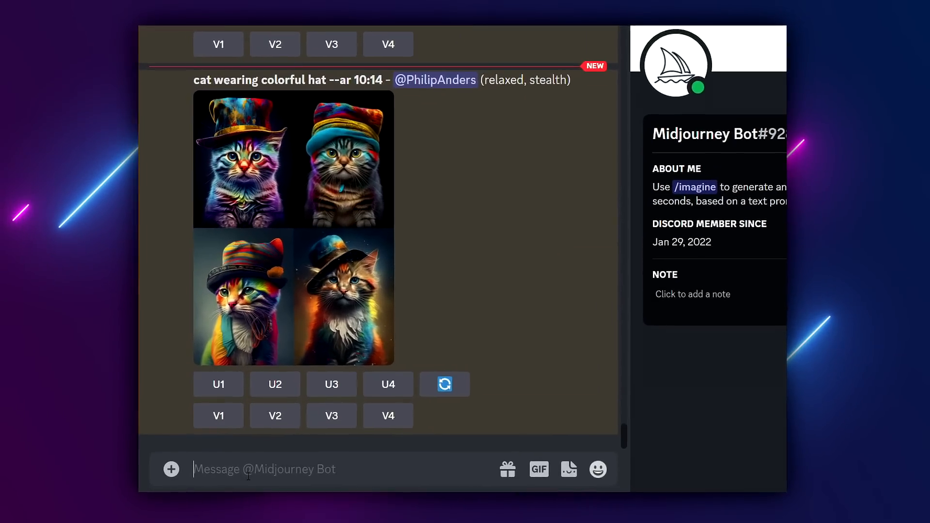
- Set the automatic prompt suffix to "sticker, white background --ar 3:4" with /prefer suffix
{"action": "type", "text": "/"}
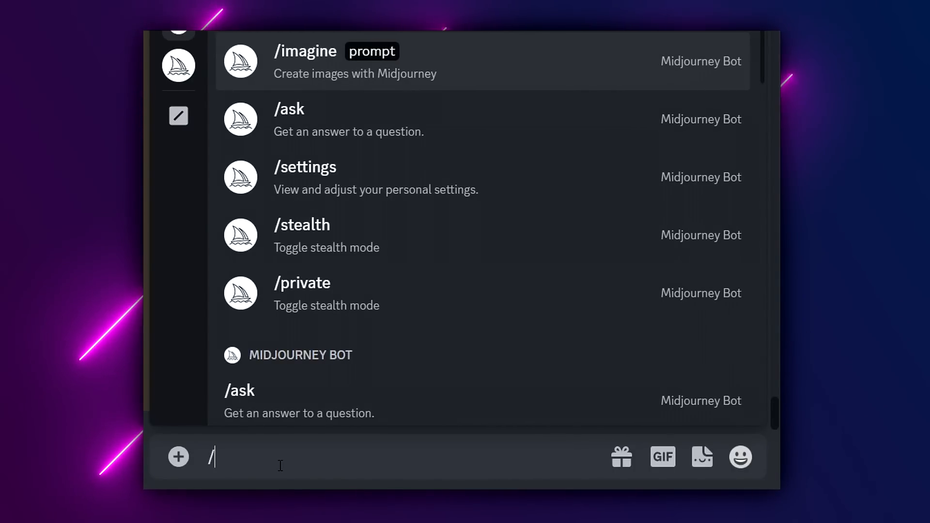
{"action": "type", "text": "prefer"}
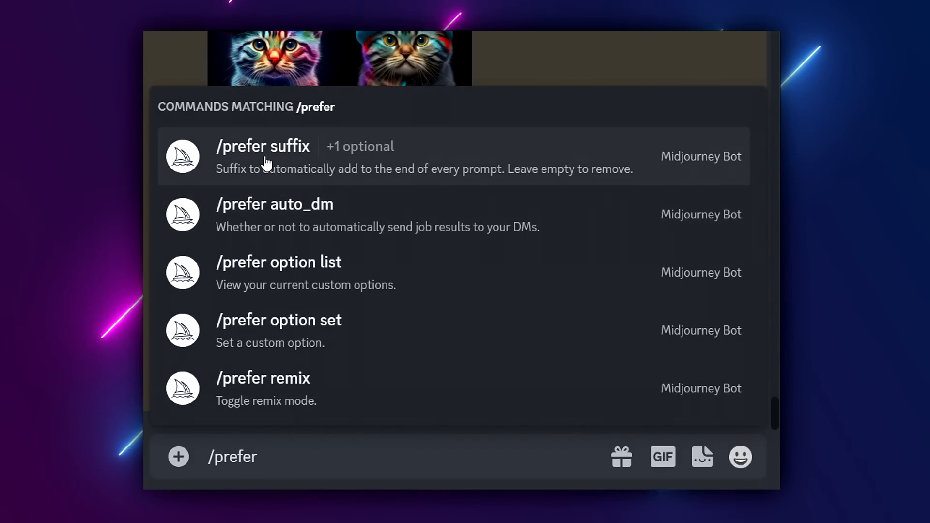
{"action": "left_click", "coordinate": [326, 162]}
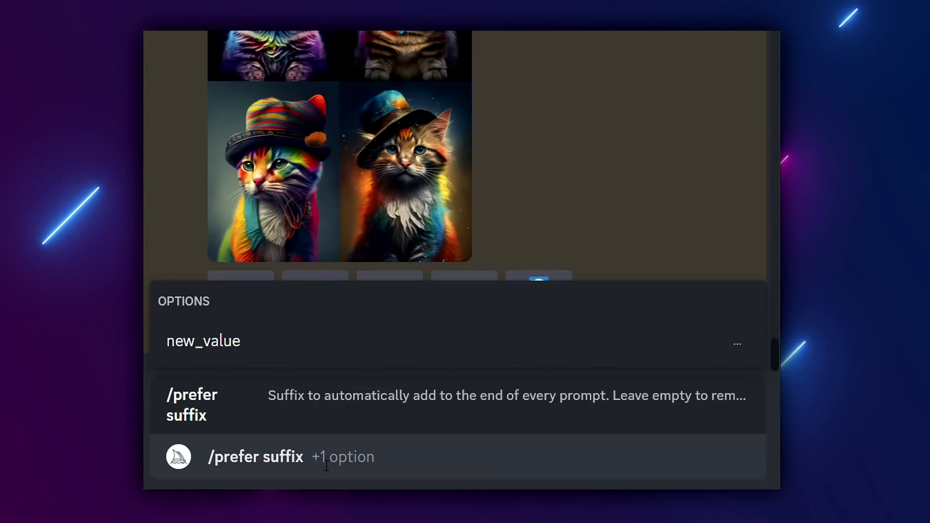
{"action": "key", "text": "Tab"}
{"action": "type", "text": "sticker, white bac"}
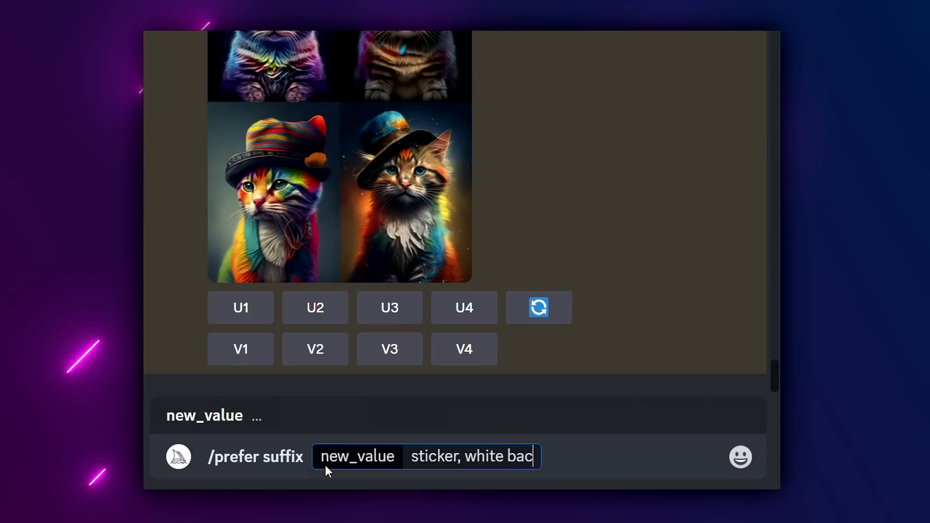
{"action": "type", "text": "kground "}
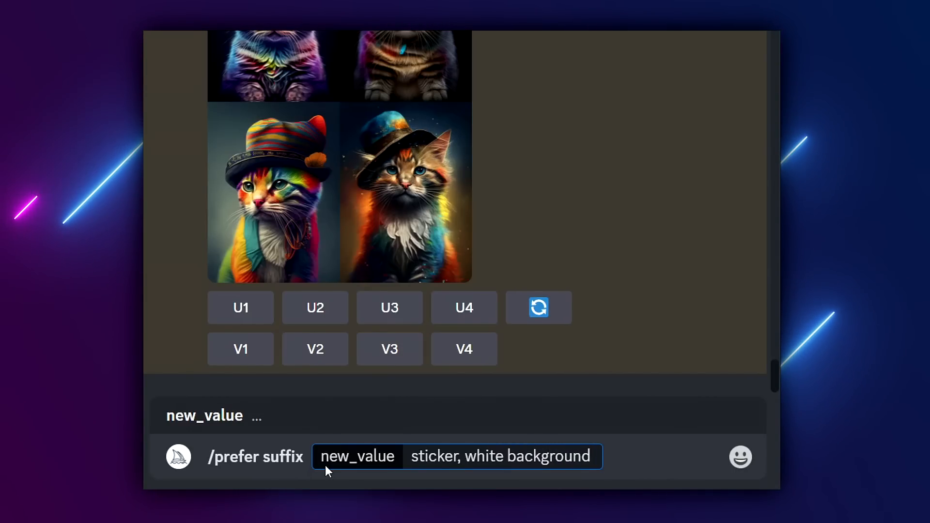
{"action": "type", "text": "--ar 3:4"}
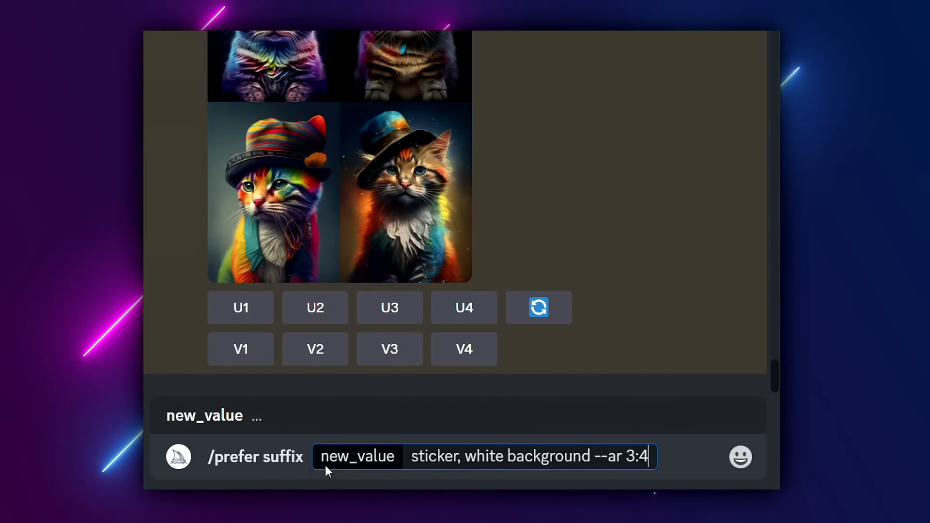
{"action": "key", "text": "Return"}
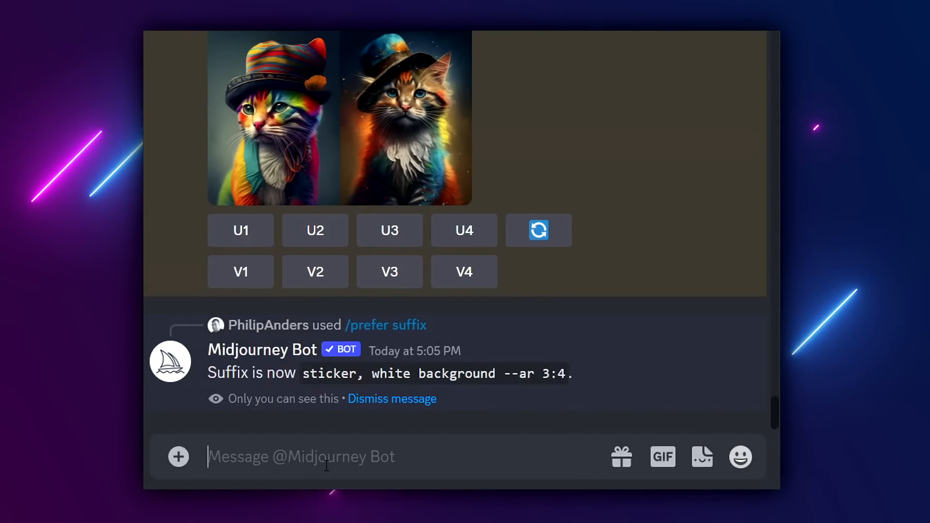
- Submit the /imagine prompt "raccoon wearing sunglasses", and highlight the suffix text appended to the submitted prompt
{"action": "type", "text": "/"}
{"action": "key", "text": "Return"}
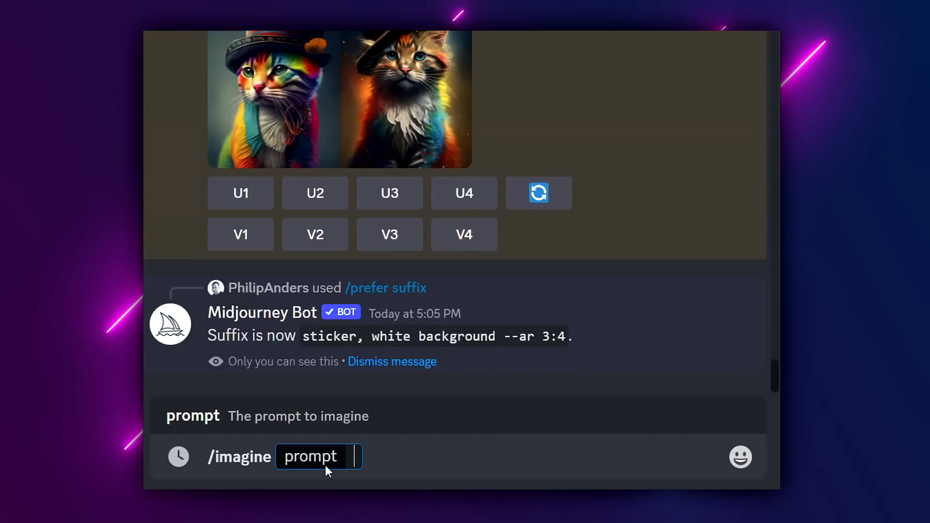
{"action": "type", "text": "raccoon"}
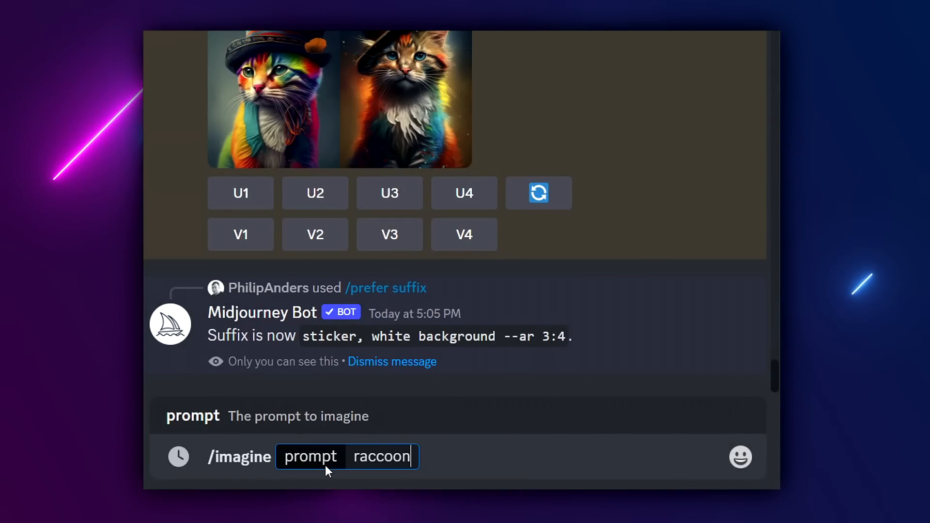
{"action": "type", "text": " wearing sunglasses"}
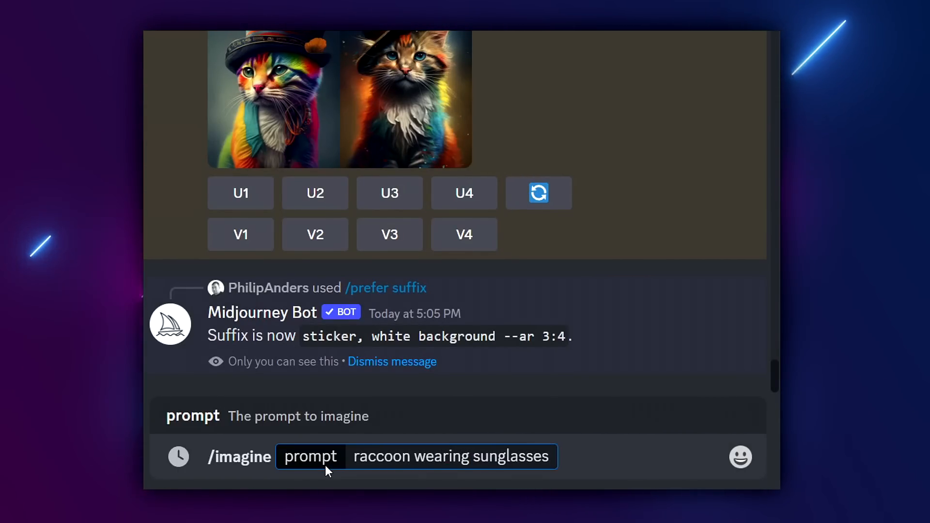
{"action": "key", "text": "Return"}
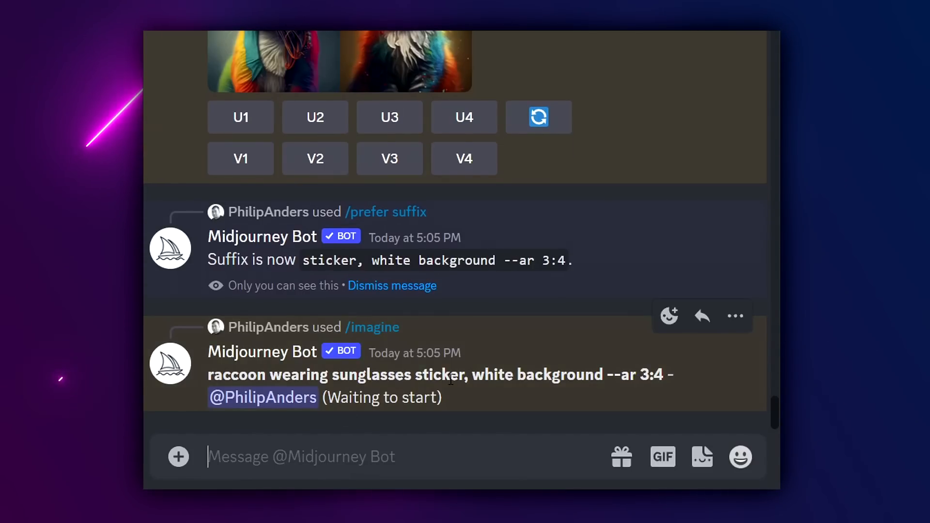
{"action": "left_click_drag", "start_coordinate": [415, 375], "coordinate": [668, 379]}
{"action": "left_click", "coordinate": [670, 378]}
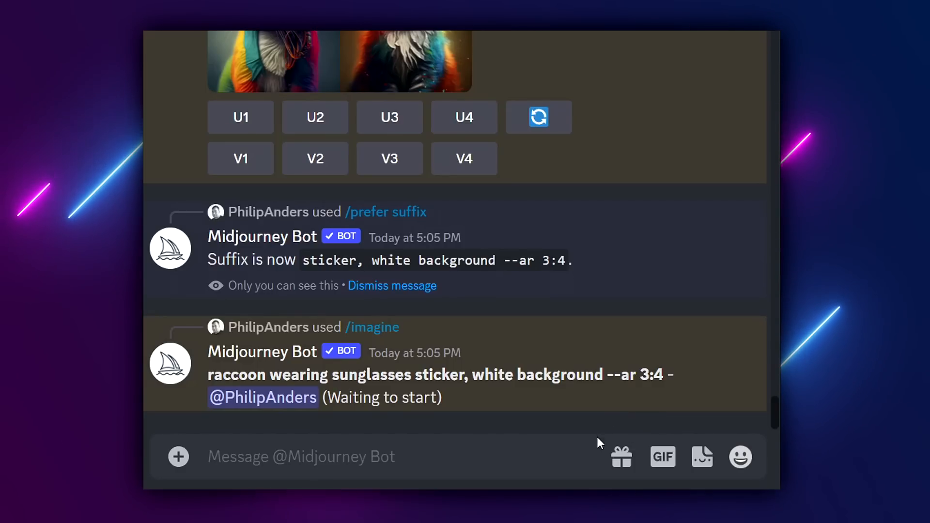
- Change the automatic prompt suffix to "tshirt design, contour, white background" with /prefer suffix, and highlight the bot's reply
{"action": "left_click", "coordinate": [514, 465]}
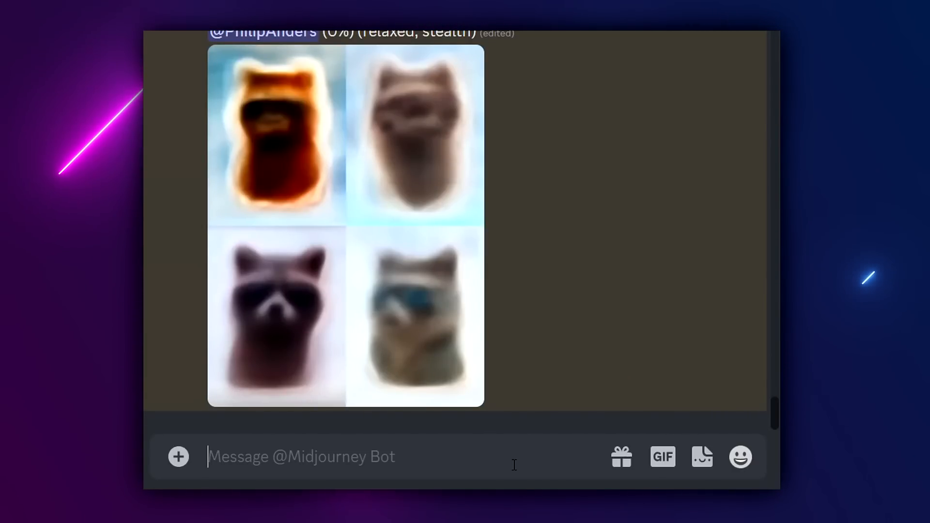
{"action": "type", "text": "/prefer"}
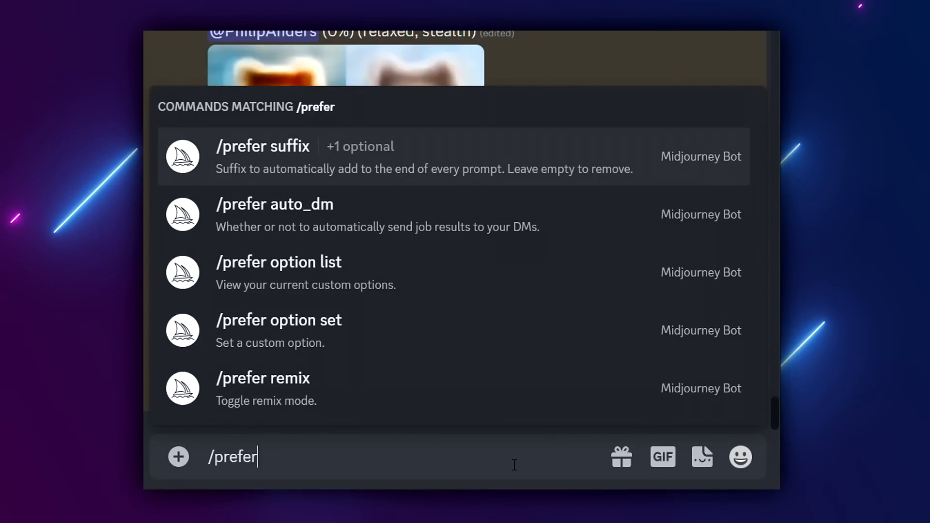
{"action": "key", "text": "Tab"}
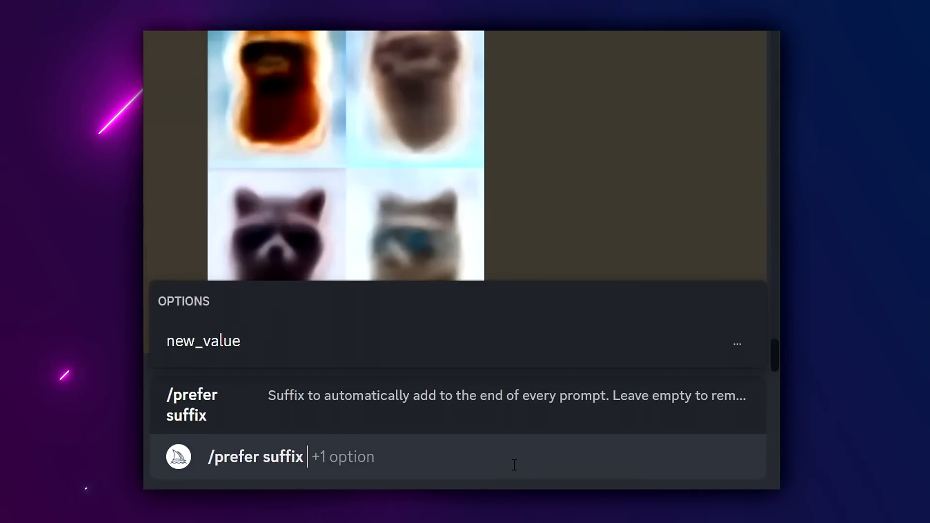
{"action": "key", "text": "Tab"}
{"action": "type", "text": "tshirt desi"}
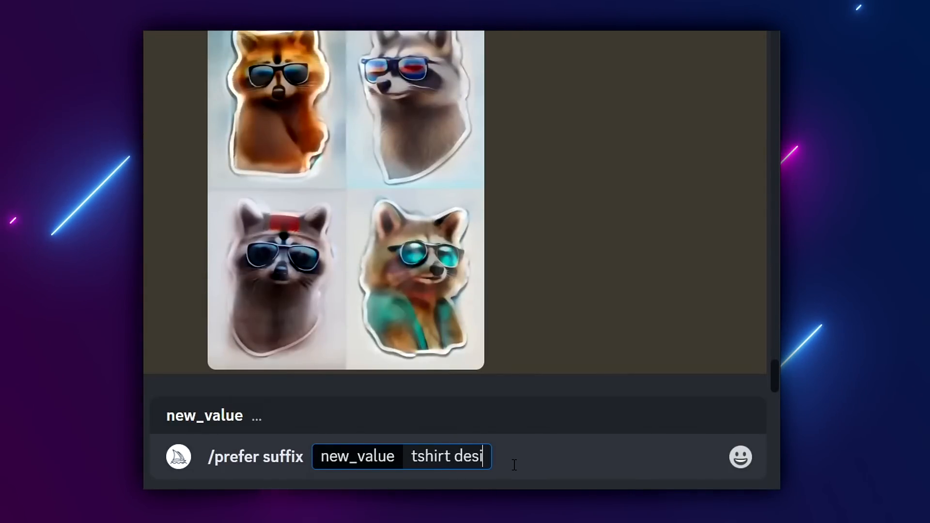
{"action": "type", "text": "gn, contour, white background"}
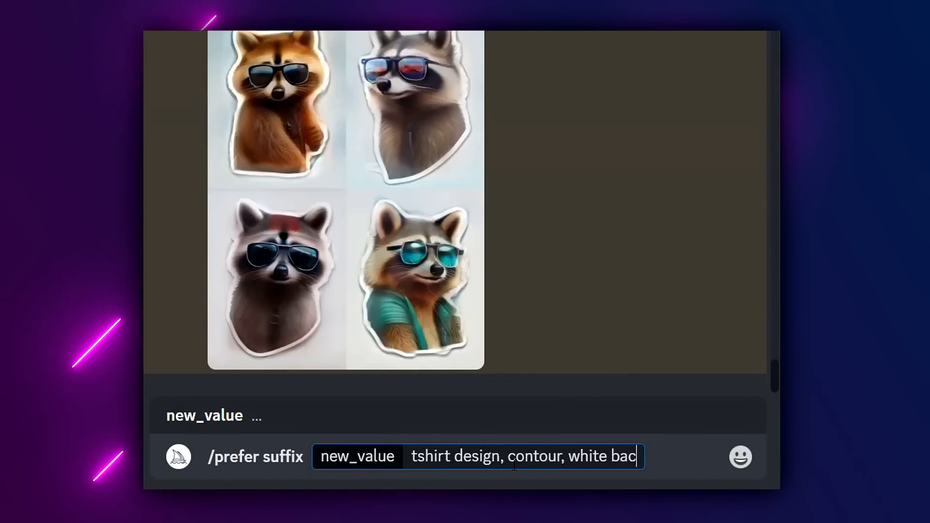
{"action": "key", "text": "Return"}
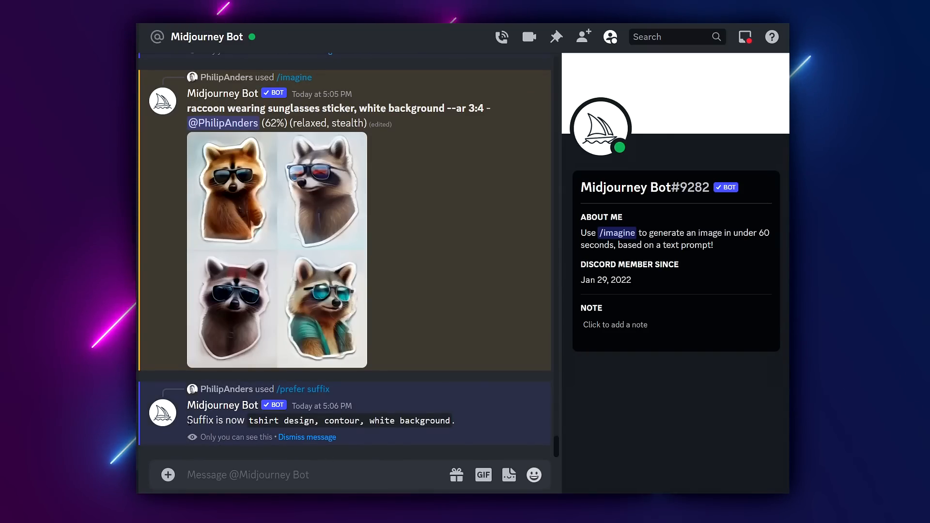
{"action": "left_click_drag", "start_coordinate": [187, 421], "coordinate": [457, 423]}
{"action": "left_click", "coordinate": [463, 420]}
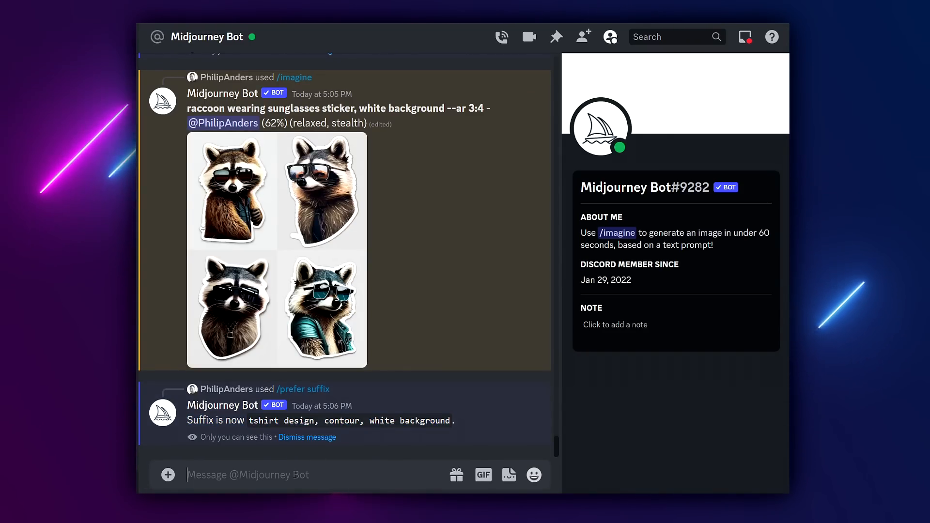
- Remove the automatic prompt suffix by sending /prefer suffix without a new value
{"action": "type", "text": "/prefer"}
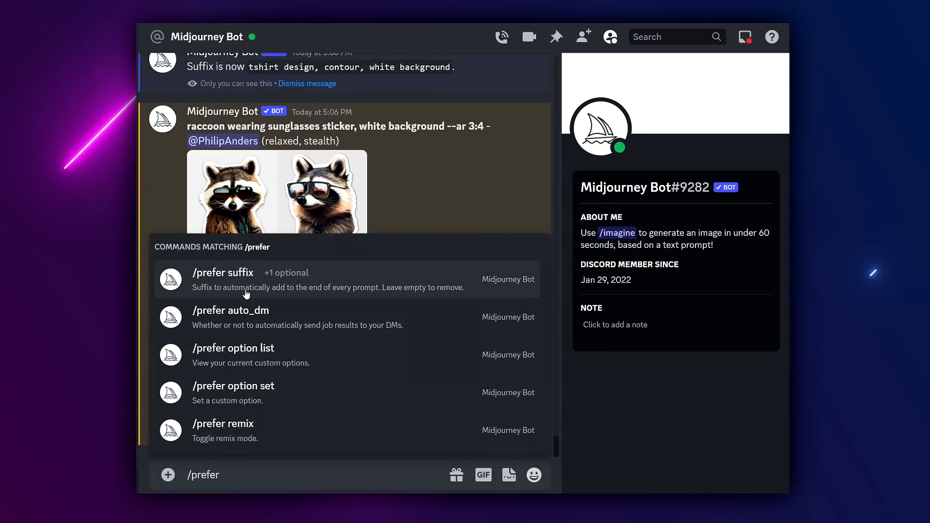
{"action": "left_click", "coordinate": [246, 293]}
{"action": "key", "text": "Return"}
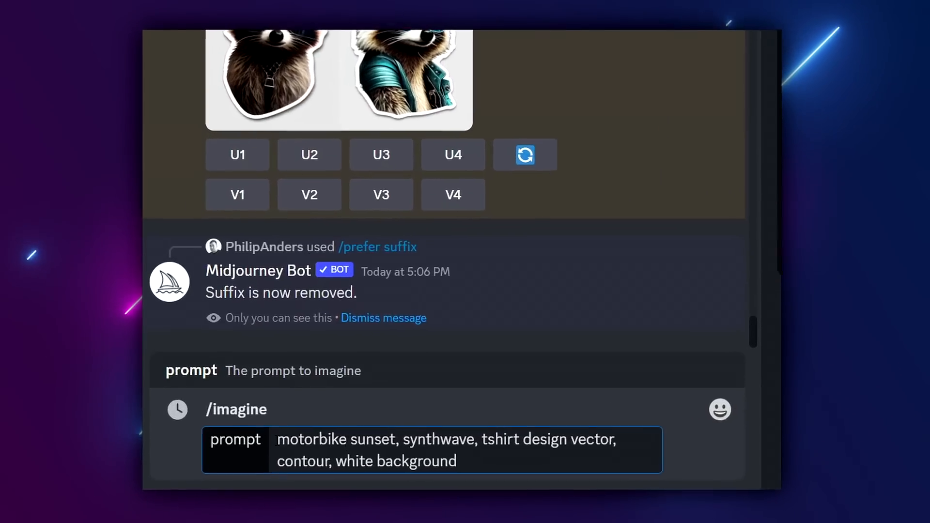
- Add the weights motorbike::4 and sunset::1 to the prepared synthwave t-shirt prompt, and submit it
{"action": "left_click_drag", "start_coordinate": [286, 438], "coordinate": [347, 437]}
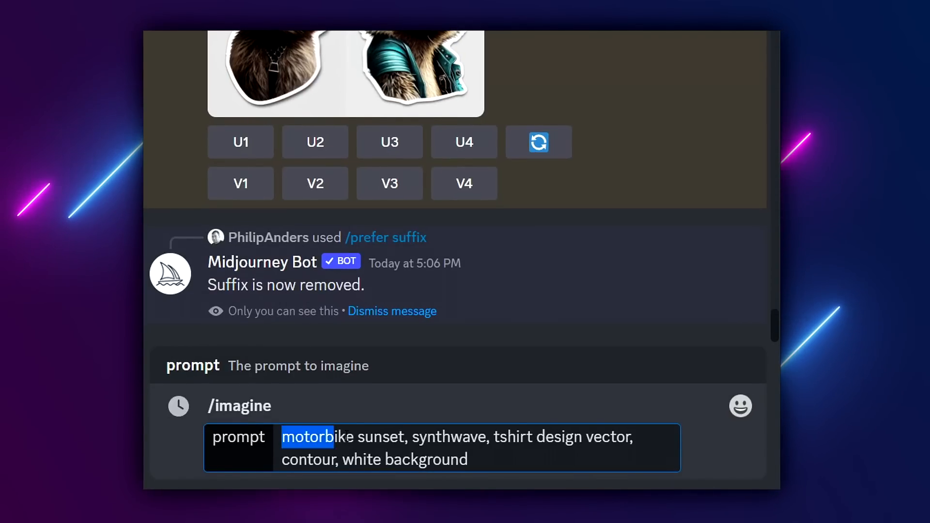
{"action": "left_click", "coordinate": [414, 436]}
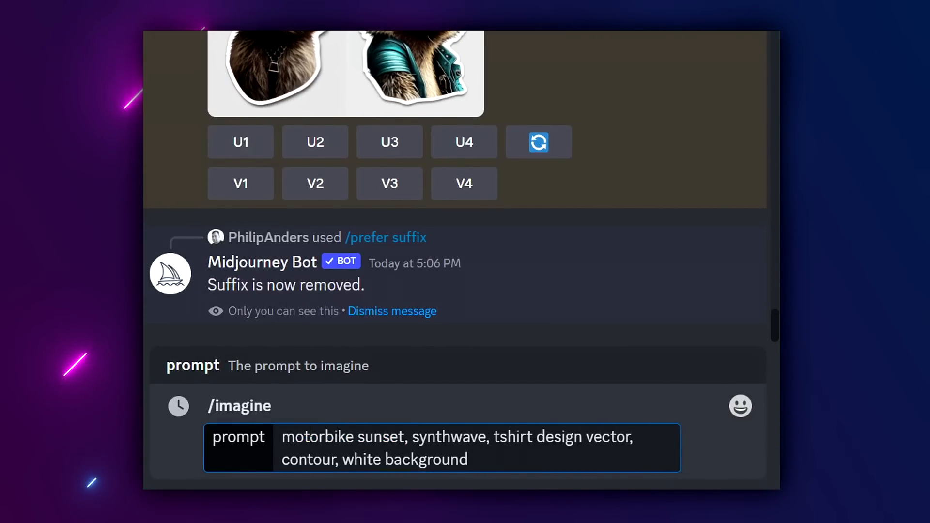
{"action": "left_click", "coordinate": [354, 441]}
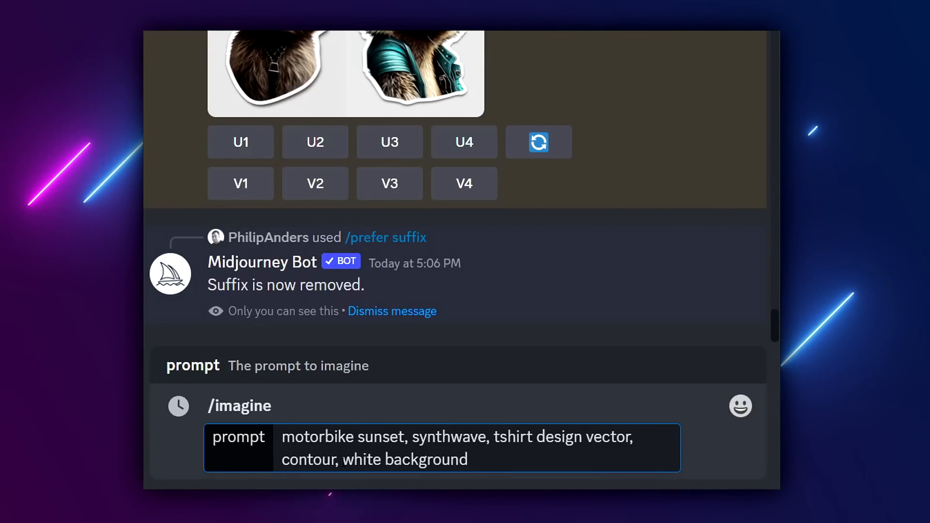
{"action": "left_click", "coordinate": [354, 437]}
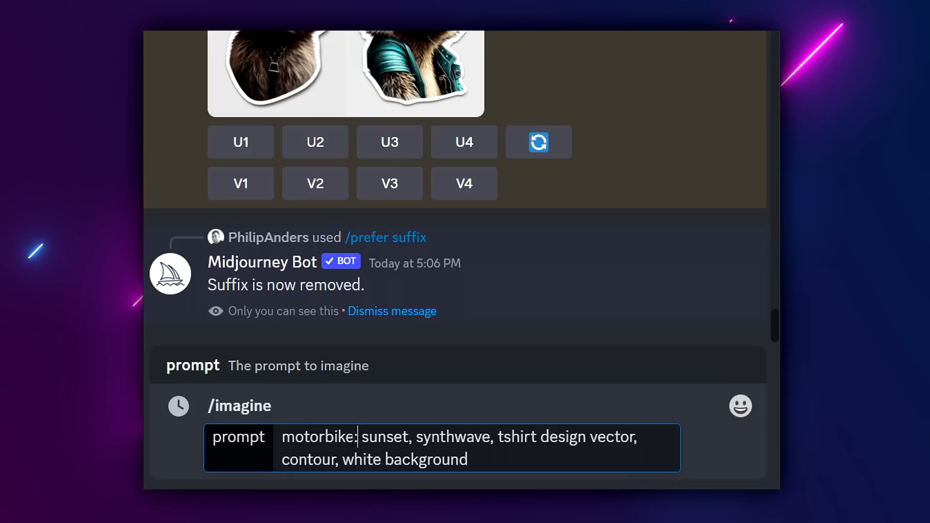
{"action": "type", "text": "::"}
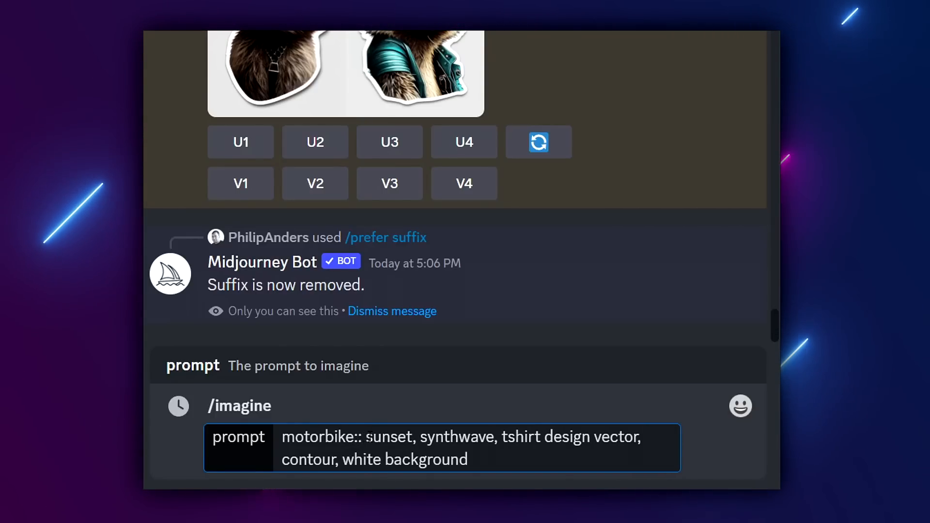
{"action": "type", "text": "4"}
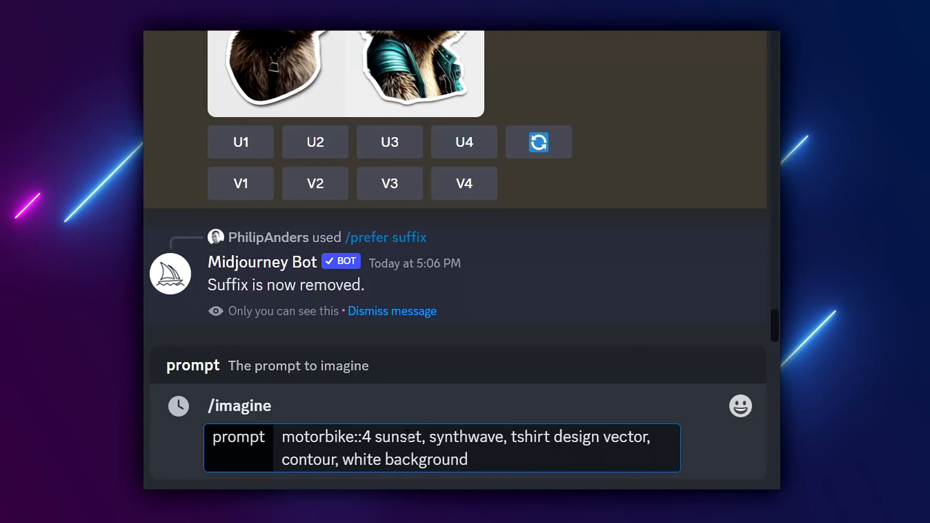
{"action": "type", "text": "::1"}
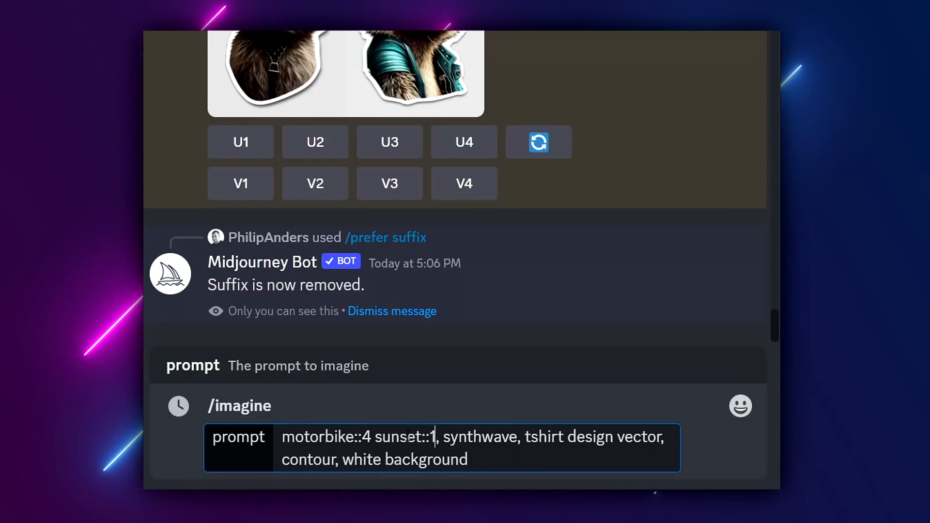
{"action": "left_click_drag", "start_coordinate": [439, 436], "coordinate": [287, 435]}
{"action": "left_click", "coordinate": [286, 435]}
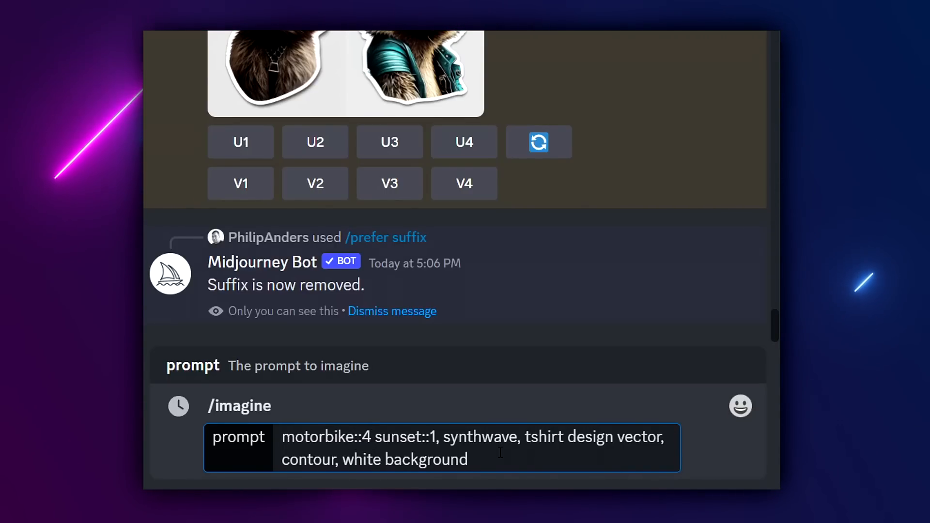
{"action": "key", "text": "Return"}
- Submit the motorbike prompt again with the weights set to motorbike::1 and sunset::4, and highlight the newly submitted prompt
{"action": "key", "text": "Up"}
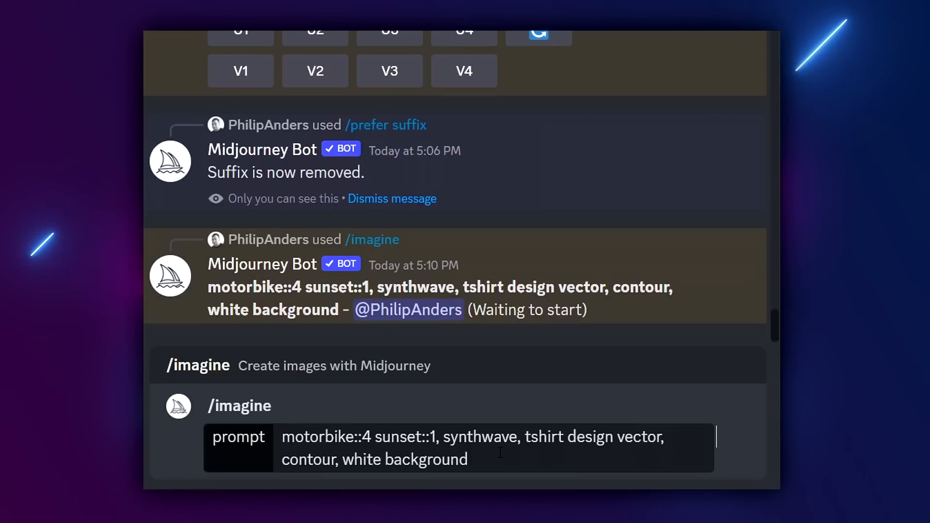
{"action": "left_click", "coordinate": [437, 437]}
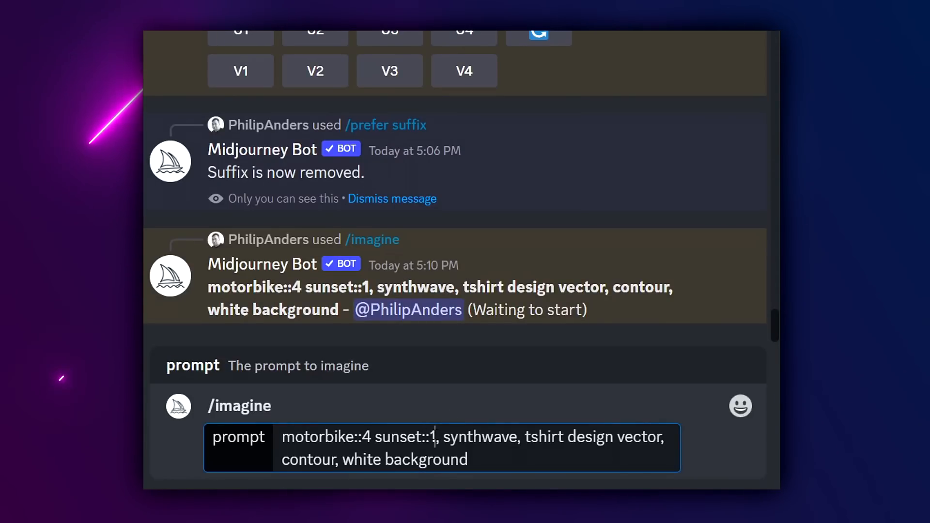
{"action": "key", "text": "BackSpace"}
{"action": "type", "text": "4"}
{"action": "type", "text": "1"}
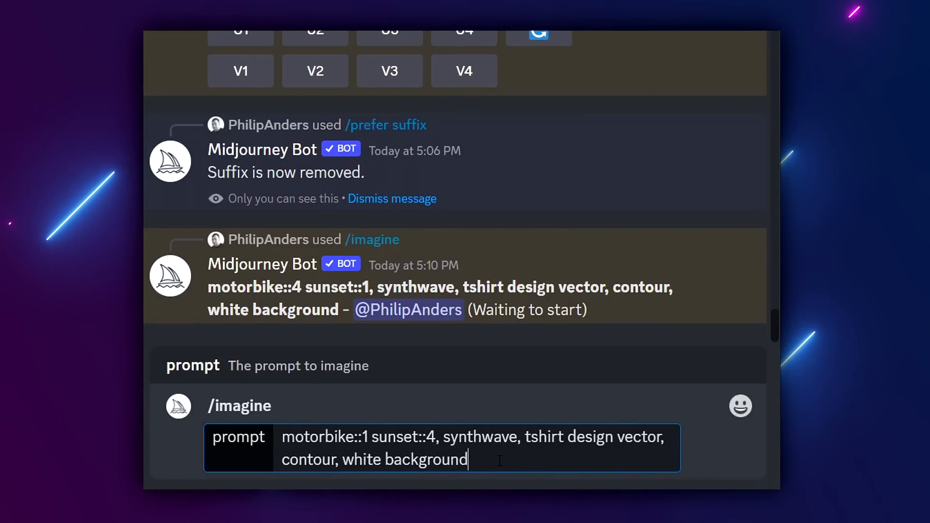
{"action": "key", "text": "Return"}
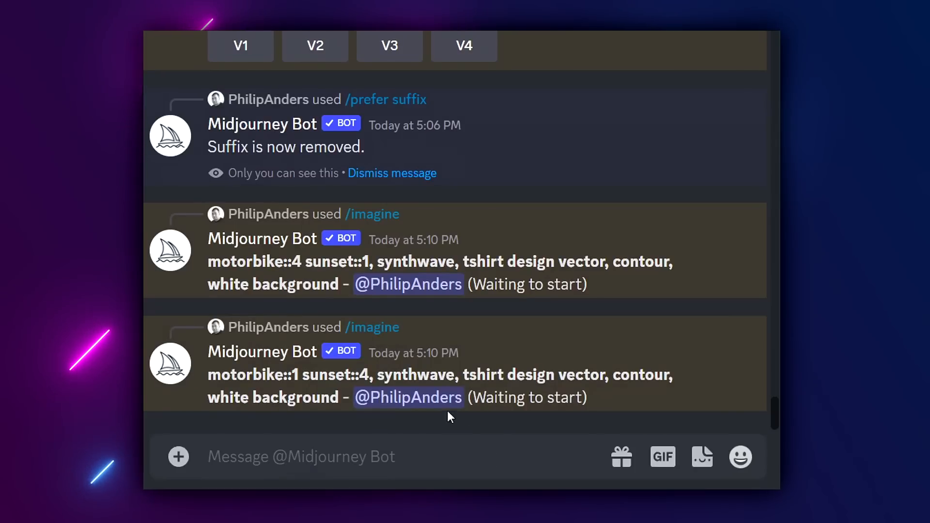
{"action": "left_click_drag", "start_coordinate": [226, 377], "coordinate": [338, 397]}
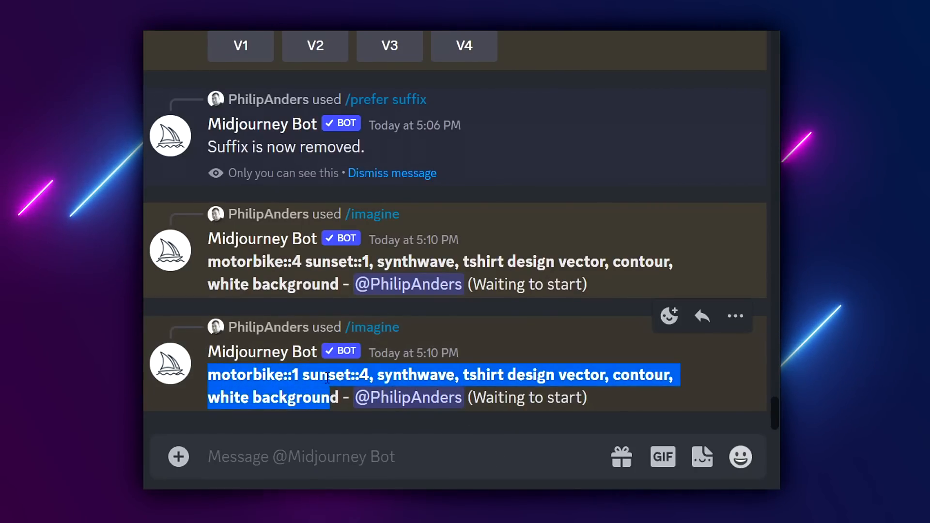
{"action": "left_click", "coordinate": [371, 373]}
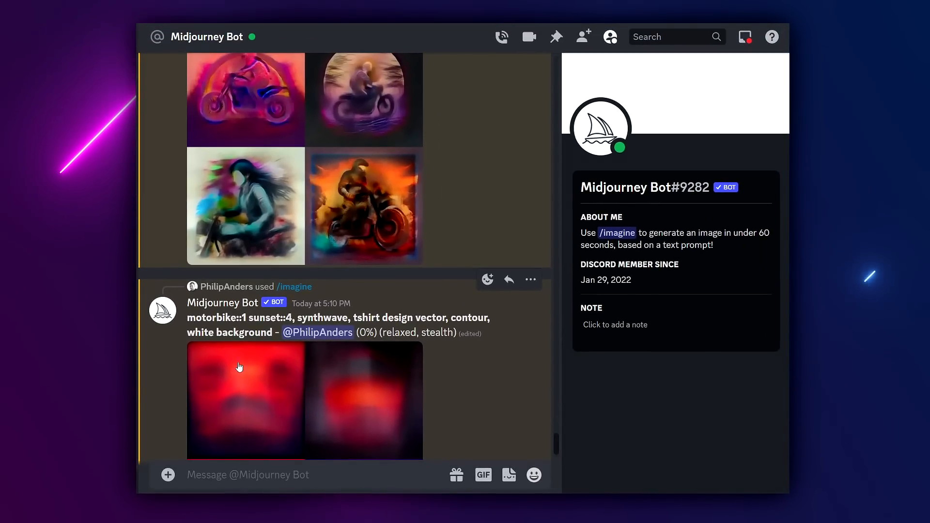
- Examine the finished motorbike::4 sunset::1 and motorbike::1 sunset::4 image grids in enlarged view to compare the effect of the weights
{"action": "scroll", "coordinate": [291, 378], "scroll_direction": "up", "scroll_amount": 1}
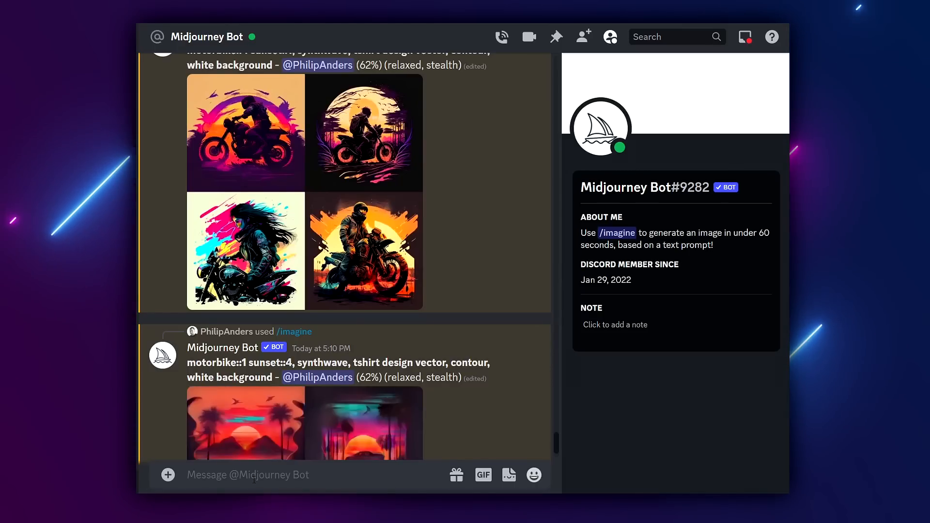
{"action": "scroll", "coordinate": [236, 189], "scroll_direction": "up", "scroll_amount": 2}
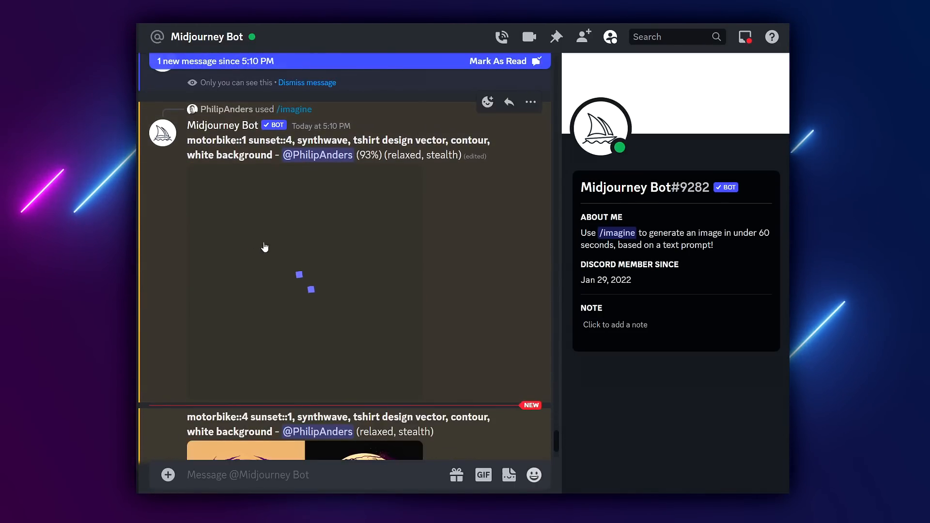
{"action": "left_click", "coordinate": [304, 318]}
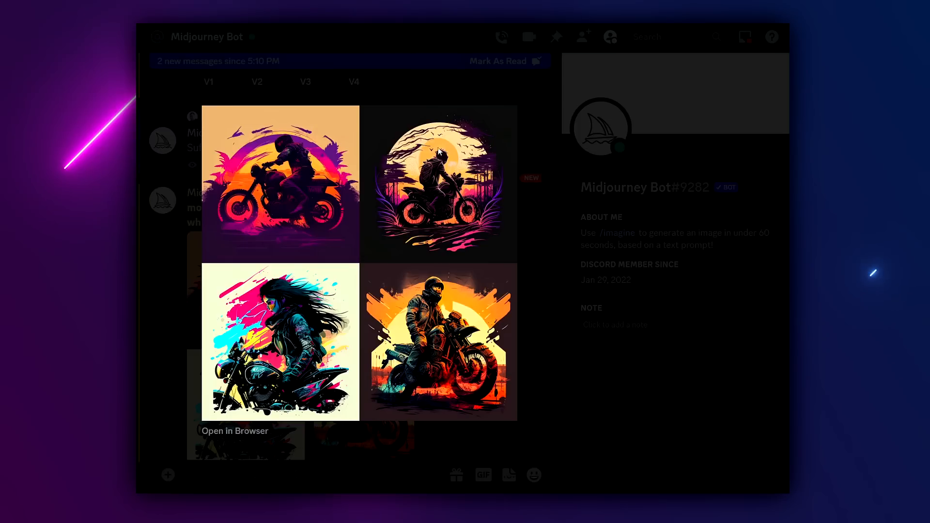
{"action": "left_click", "coordinate": [525, 287]}
{"action": "scroll", "coordinate": [471, 301], "scroll_direction": "down", "scroll_amount": 5}
{"action": "scroll", "coordinate": [468, 303], "scroll_direction": "down", "scroll_amount": 1}
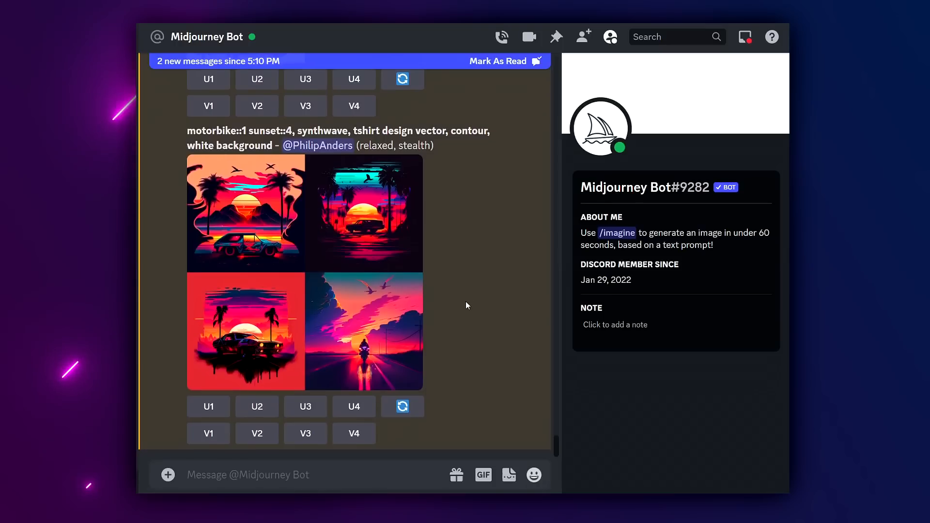
{"action": "left_click", "coordinate": [324, 277]}
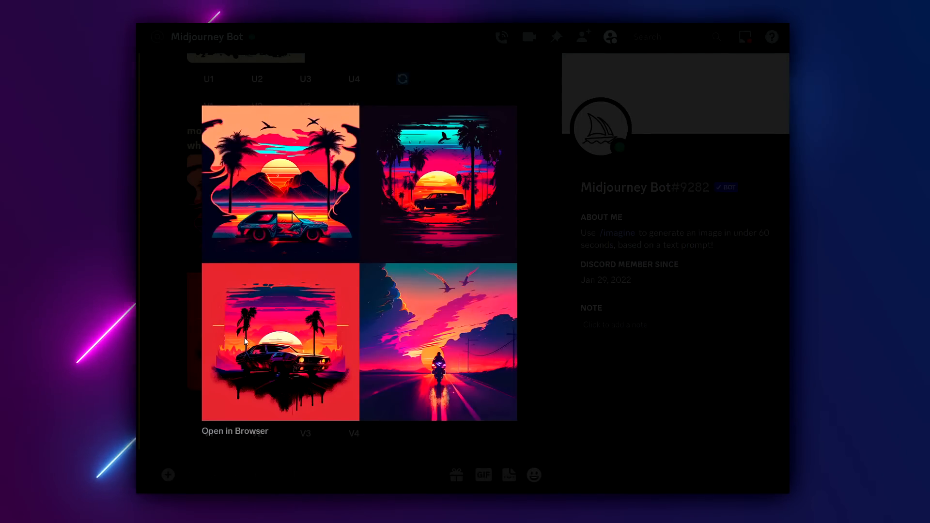
{"action": "left_click", "coordinate": [551, 315]}
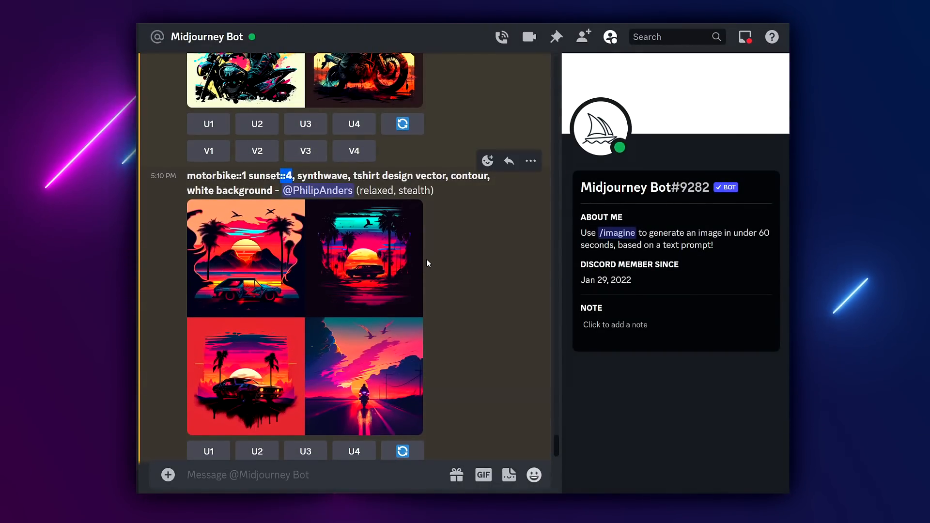
{"action": "left_click", "coordinate": [462, 268]}
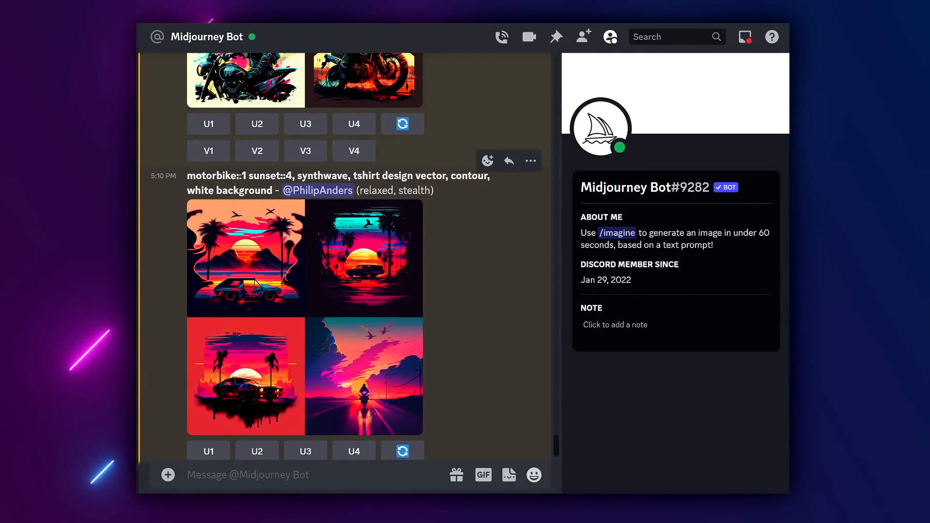
- Reuse the motorbike::1 sunset::4 prompt text in a new /imagine command, change the sunset weight to ::2, and submit it
{"action": "left_click", "coordinate": [289, 252]}
{"action": "left_click", "coordinate": [187, 177]}
{"action": "left_click_drag", "start_coordinate": [188, 174], "coordinate": [271, 190]}
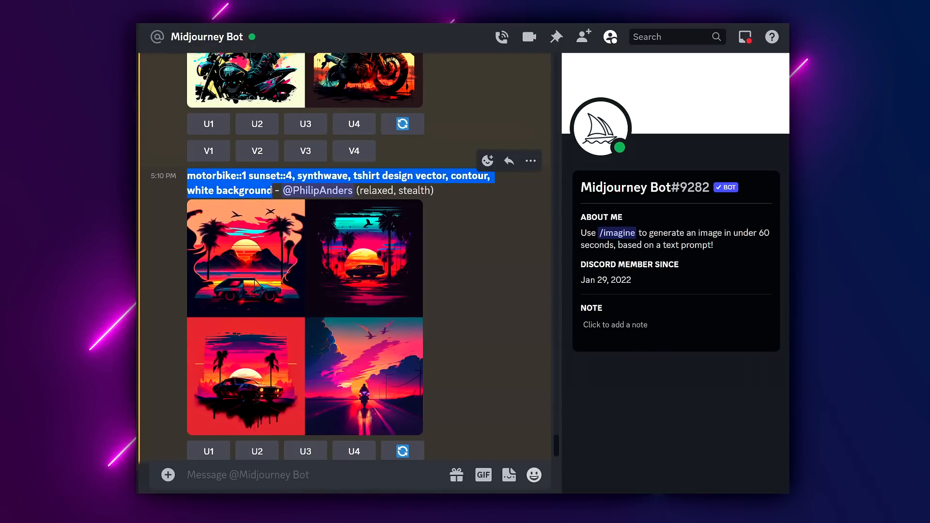
{"action": "left_click", "coordinate": [296, 462]}
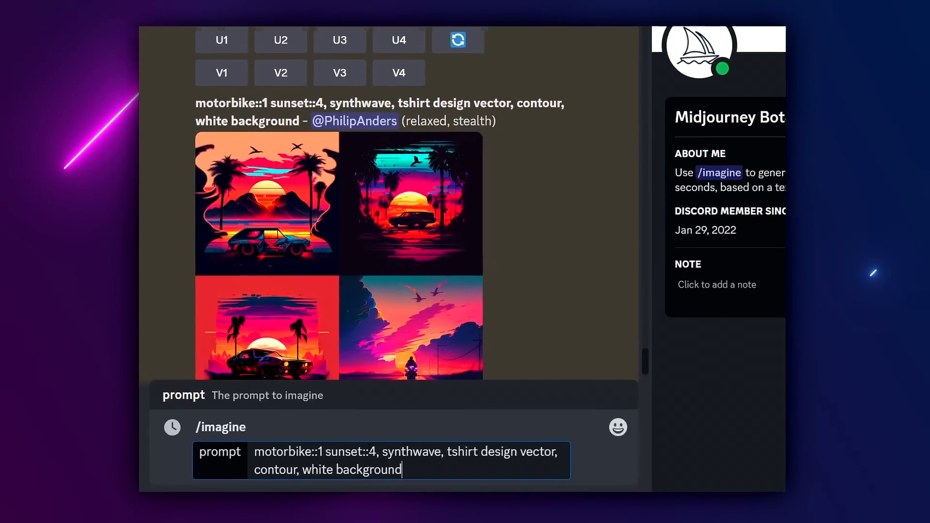
{"action": "left_click", "coordinate": [369, 451]}
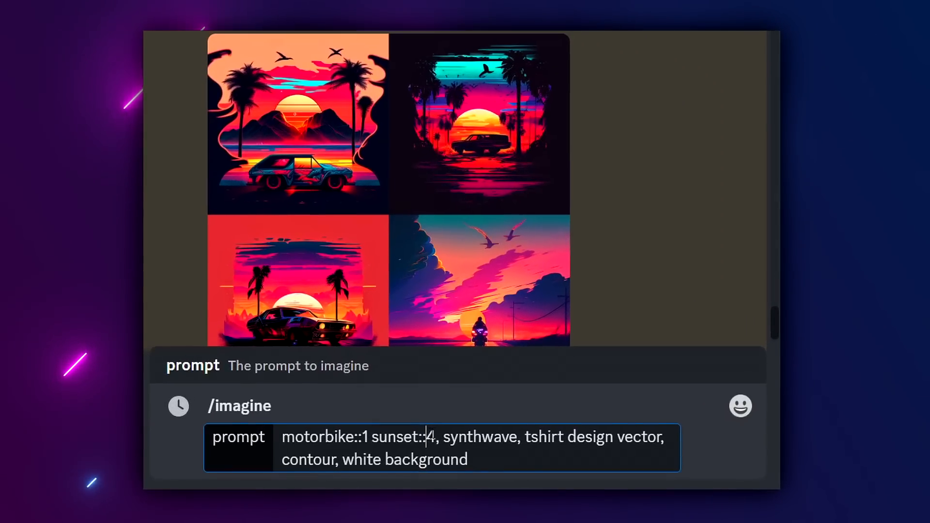
{"action": "key", "text": "Delete"}
{"action": "type", "text": "2"}
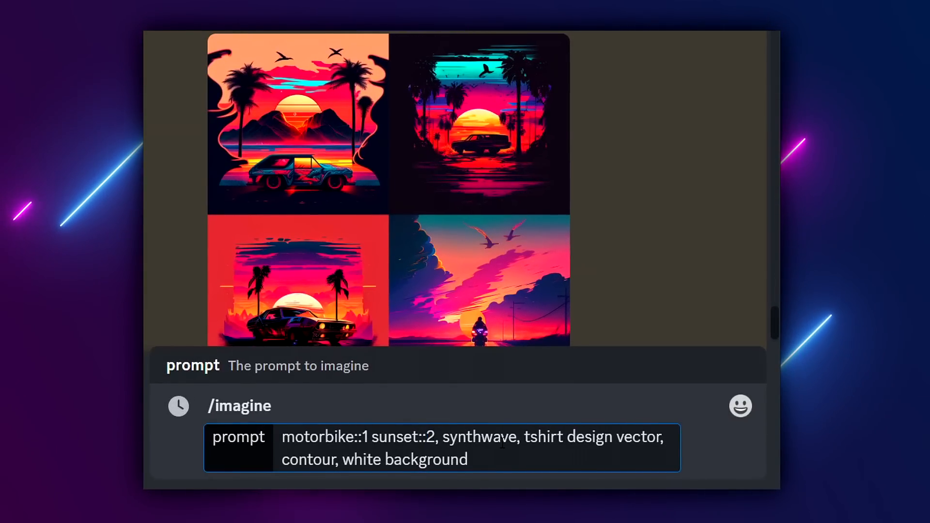
{"action": "key", "text": "Return"}
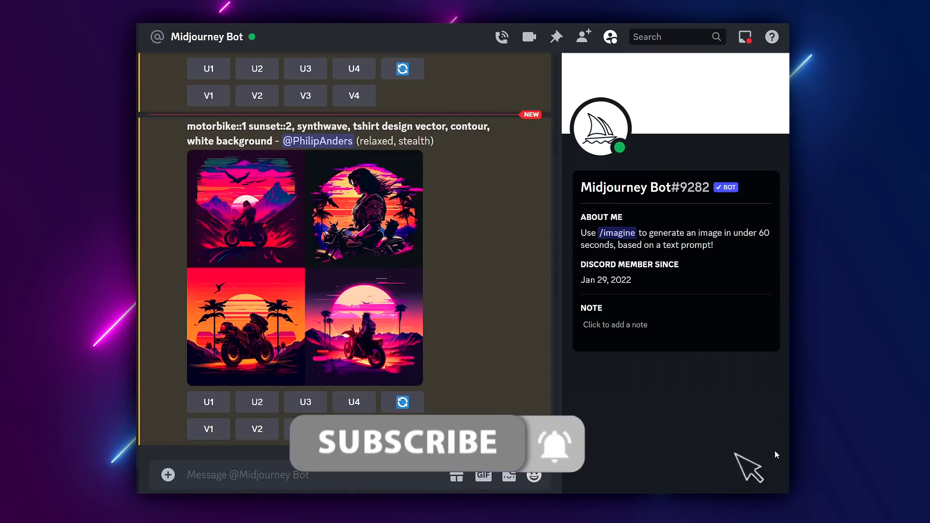
- Submit the /imagine prompt "motorbike --vintage", and highlight the expanded prompt text in the bot's reply
{"action": "left_click", "coordinate": [239, 474]}
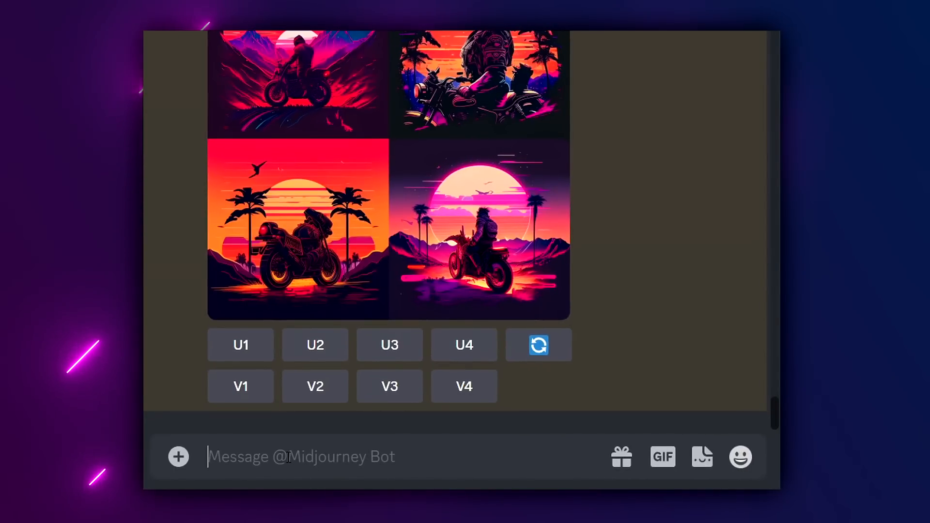
{"action": "type", "text": "/imagine promptmoo"}
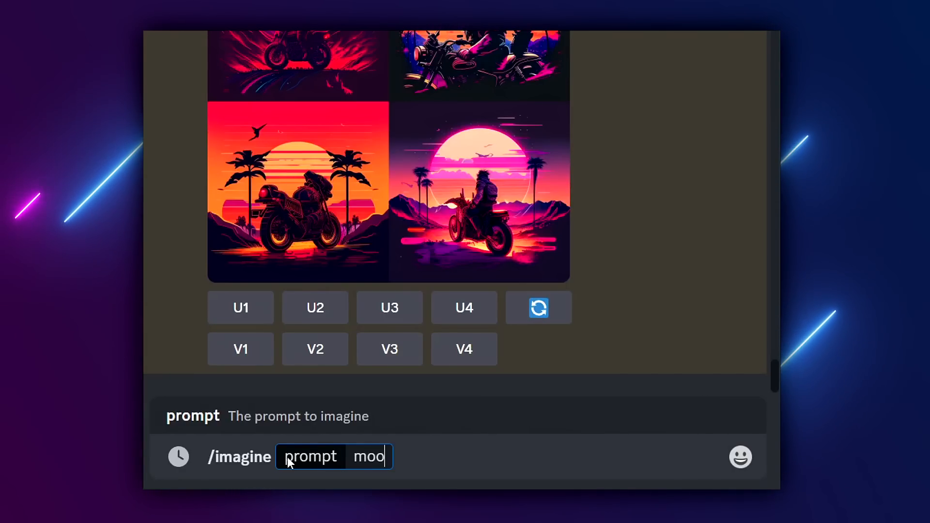
{"action": "key", "text": "BackSpace"}
{"action": "type", "text": "torbike --"}
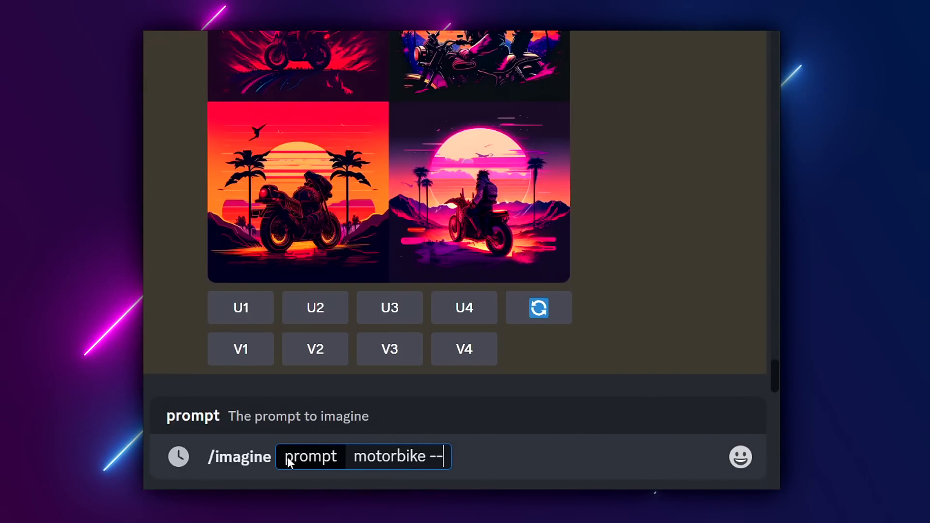
{"action": "type", "text": "vintage"}
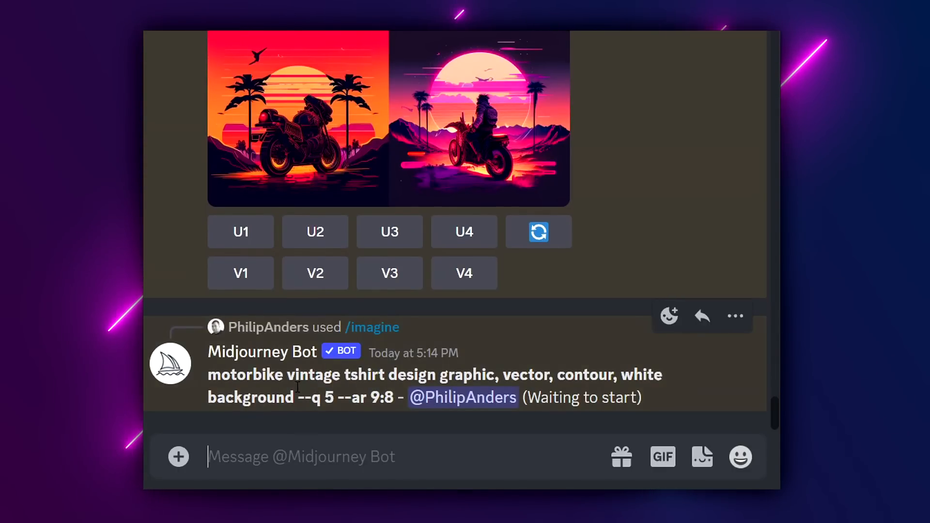
{"action": "left_click_drag", "start_coordinate": [287, 374], "coordinate": [653, 373]}
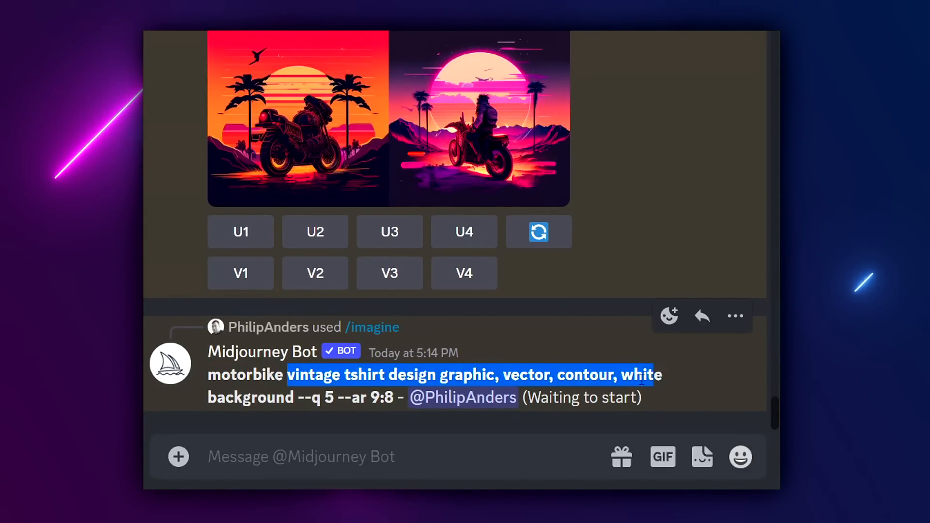
{"action": "left_click_drag", "start_coordinate": [292, 401], "coordinate": [396, 402]}
- Prepare a /prefer option set command with the option name "sticker" and add its value parameter
{"action": "left_click", "coordinate": [305, 446]}
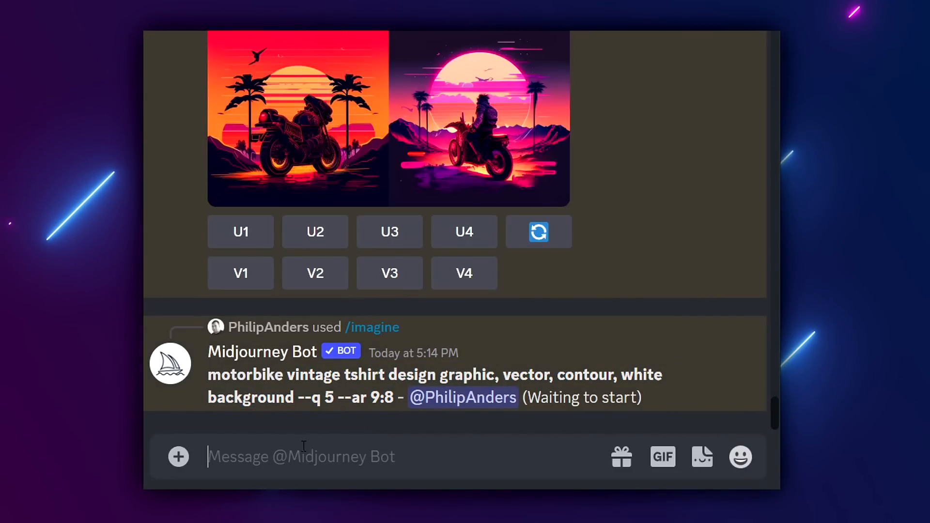
{"action": "type", "text": "/"}
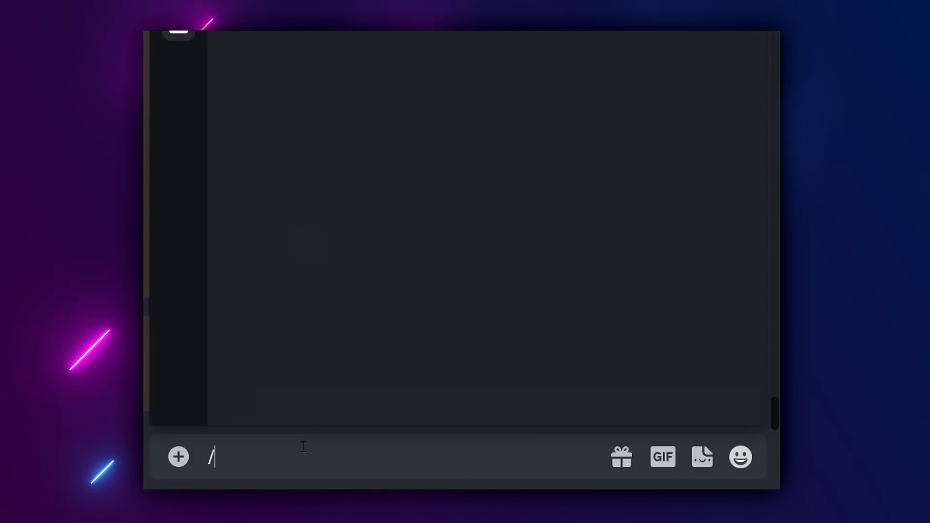
{"action": "type", "text": "prefe"}
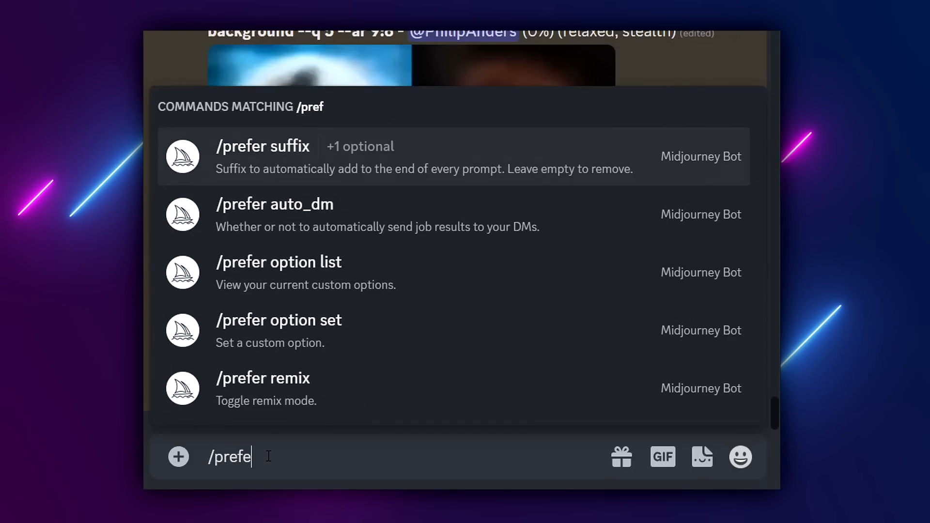
{"action": "type", "text": "r option"}
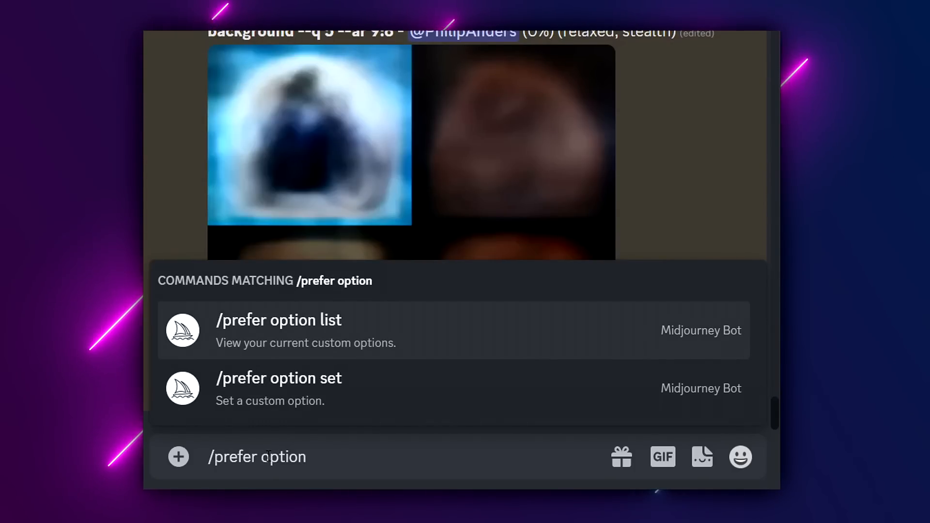
{"action": "left_click", "coordinate": [280, 401]}
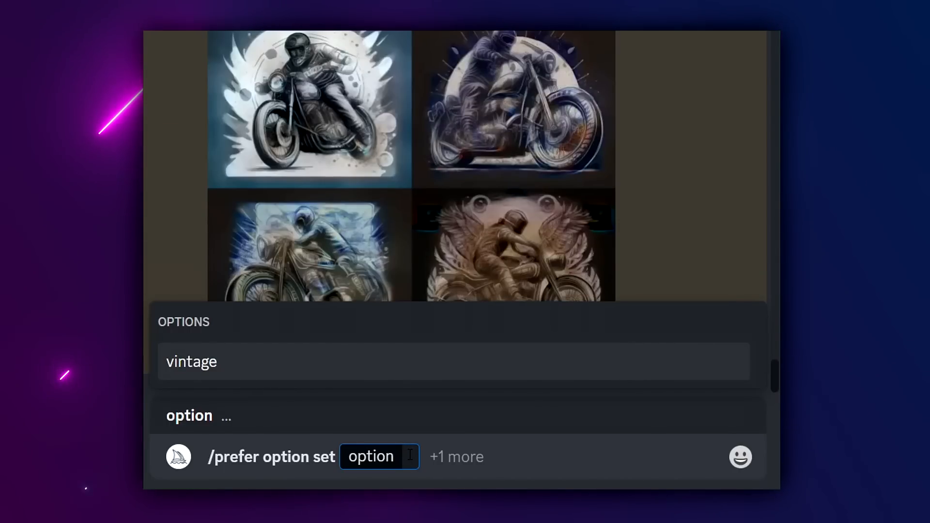
{"action": "type", "text": "sticker"}
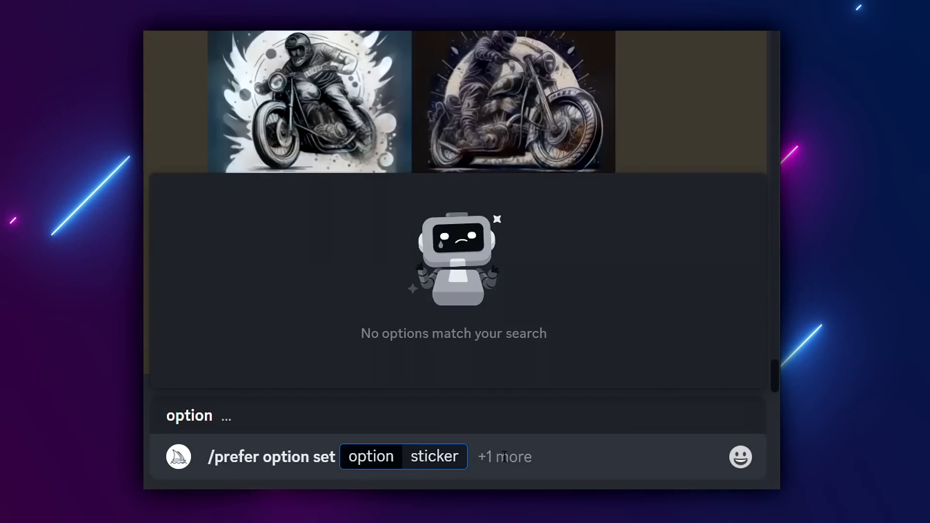
{"action": "left_click", "coordinate": [489, 456]}
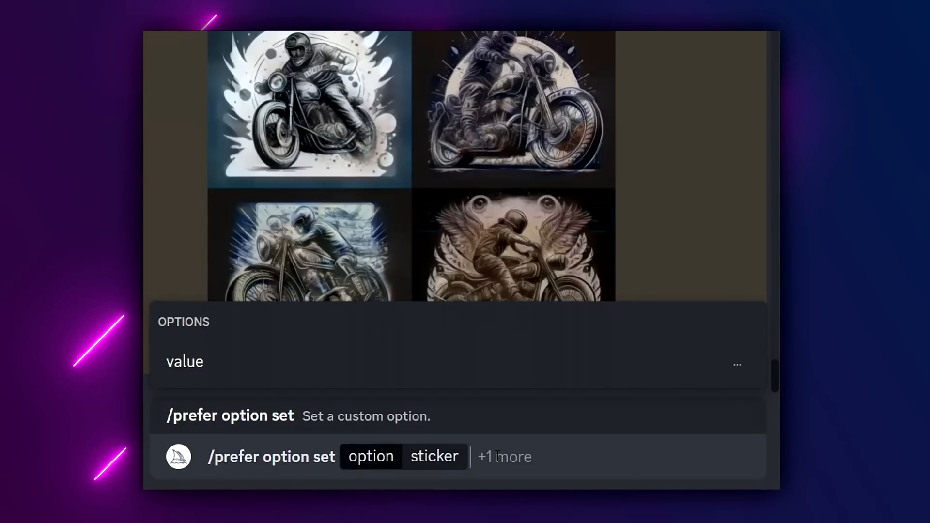
{"action": "left_click", "coordinate": [236, 368]}
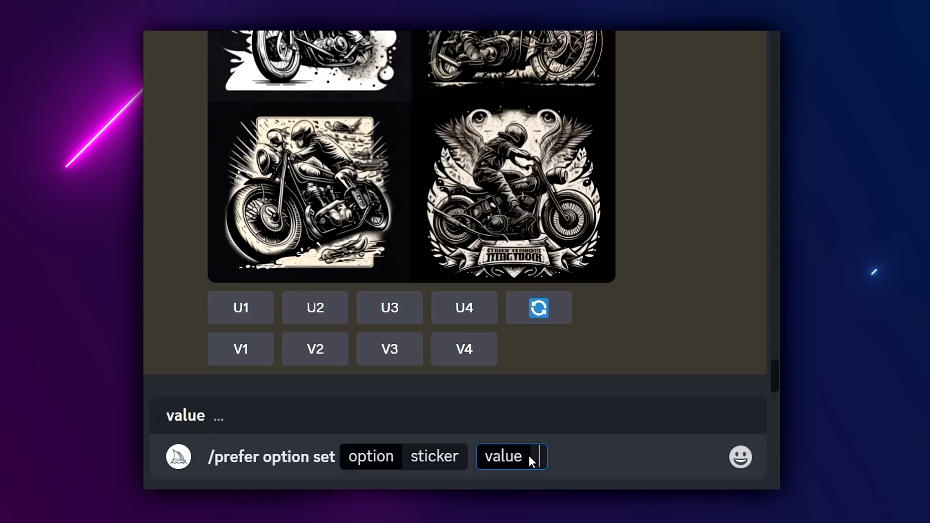
- Set the sticker option's value to "die cut sticker, kawaii, colorful, vibrant colors, white background,", send the command, and highlight the value in the reply
{"action": "type", "text": "die cut sticker"}
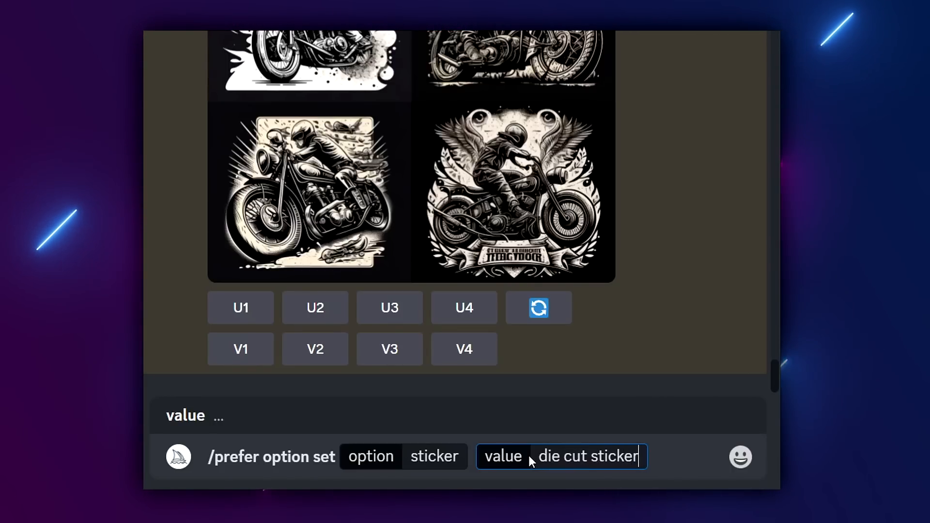
{"action": "type", "text": ", kawaii, white backg"}
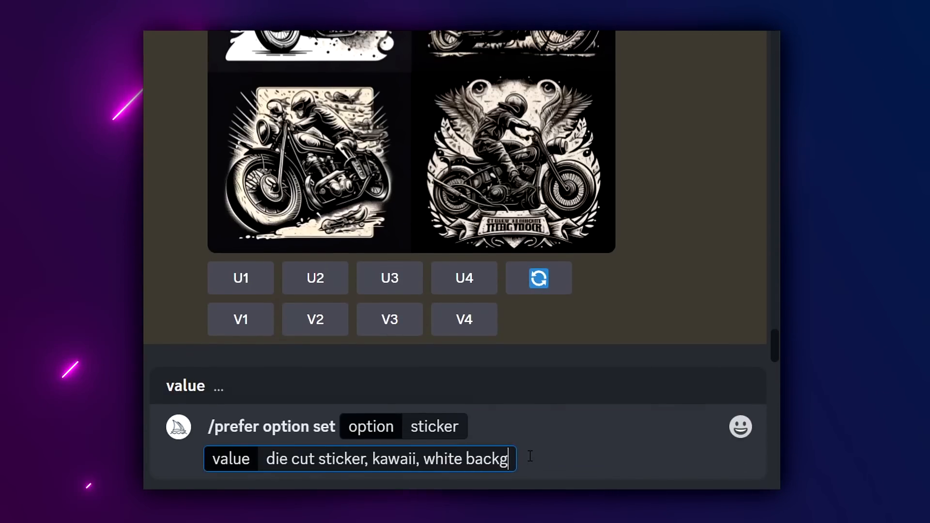
{"action": "type", "text": "round, colorful"}
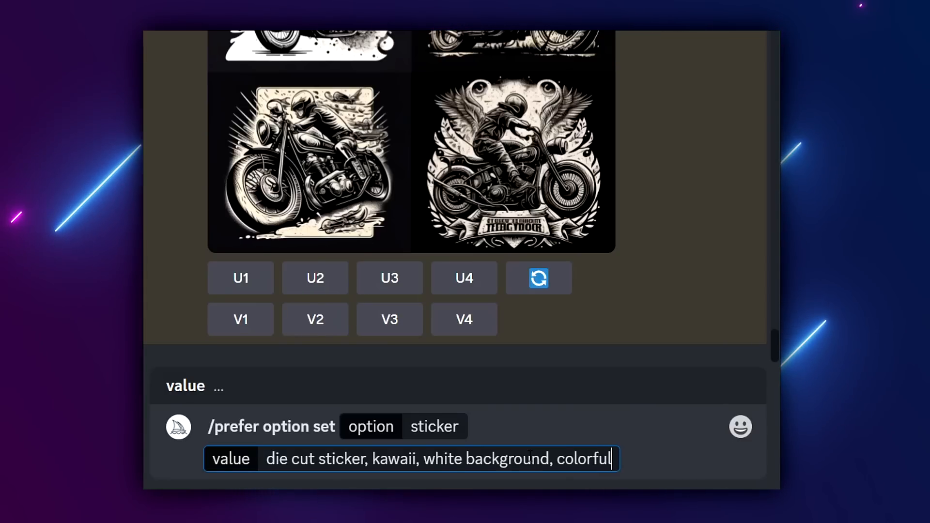
{"action": "type", "text": "vibrant colors"}
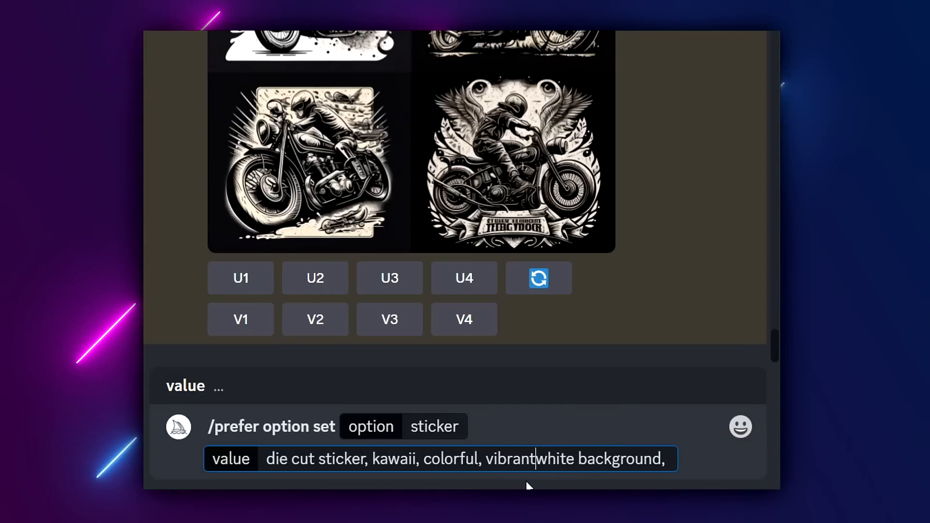
{"action": "type", "text": ","}
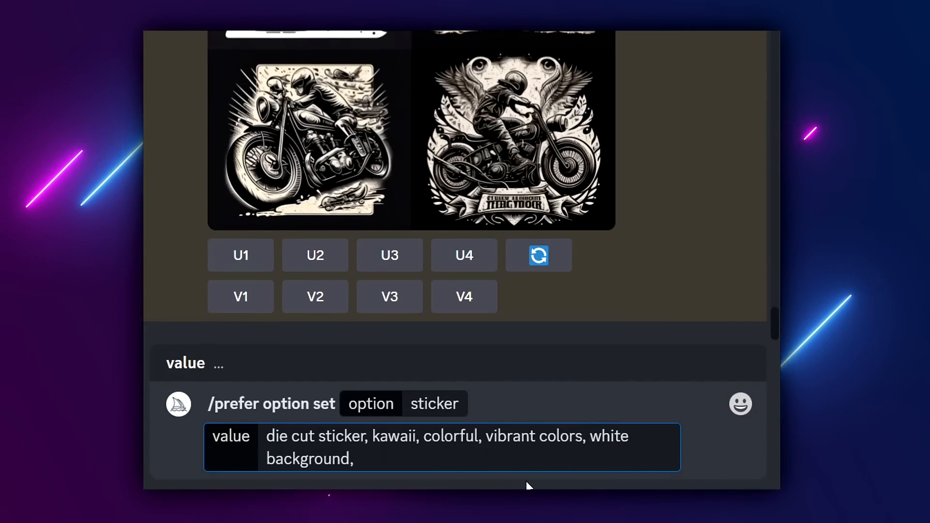
{"action": "key", "text": "Return"}
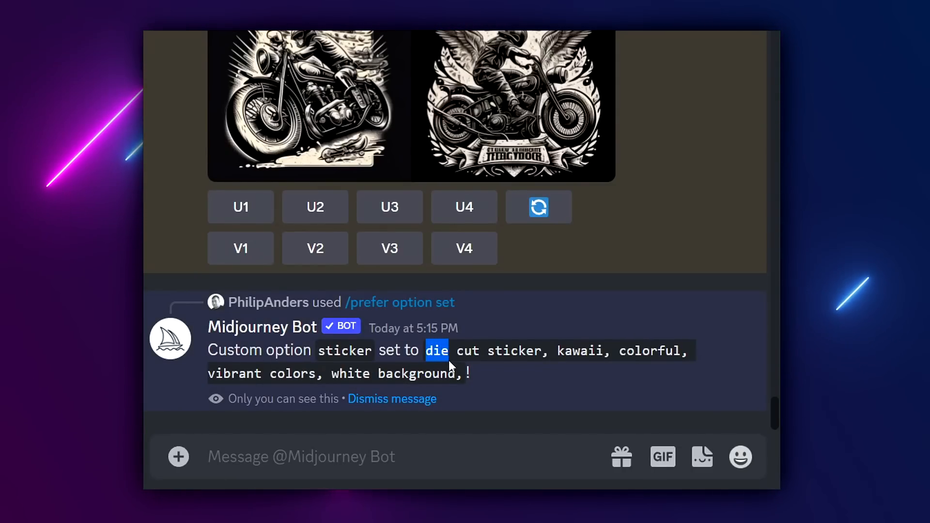
{"action": "left_click_drag", "start_coordinate": [449, 358], "coordinate": [463, 375]}
- Submit an /imagine command with the prompt "happy dancing pineapple --sticker"
{"action": "left_click", "coordinate": [481, 448]}
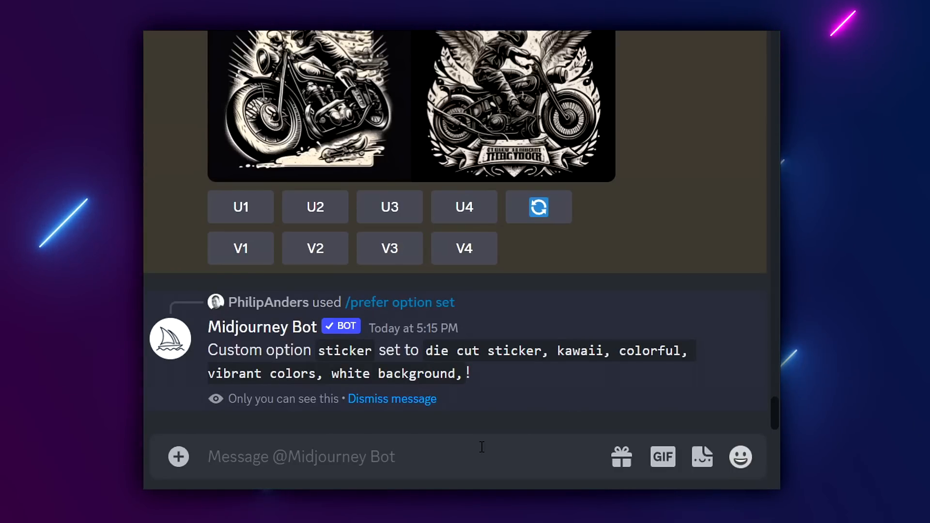
{"action": "type", "text": "/"}
{"action": "key", "text": "Return"}
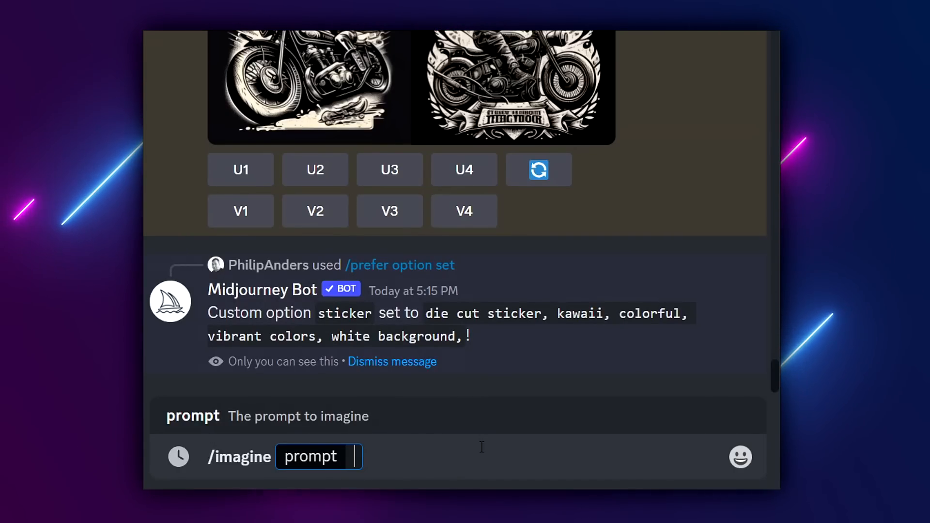
{"action": "type", "text": "pi"}
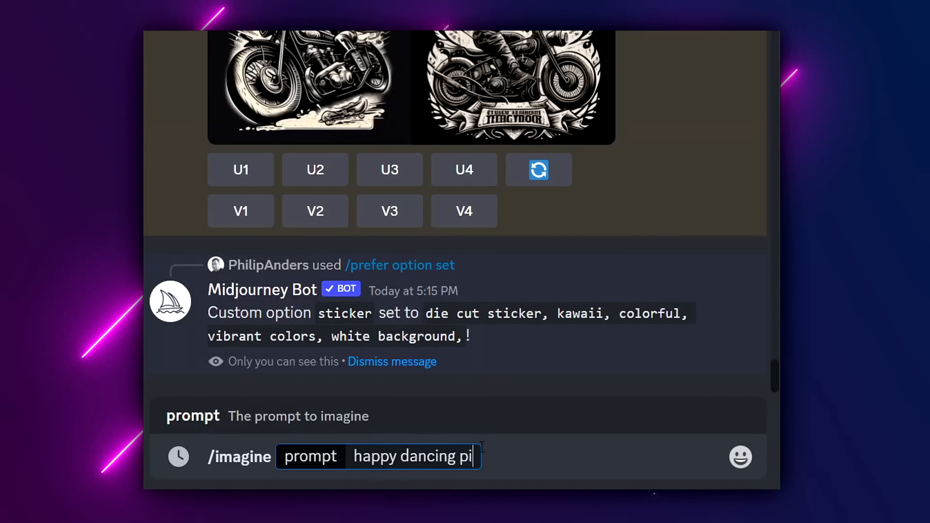
{"action": "type", "text": "neaple --"}
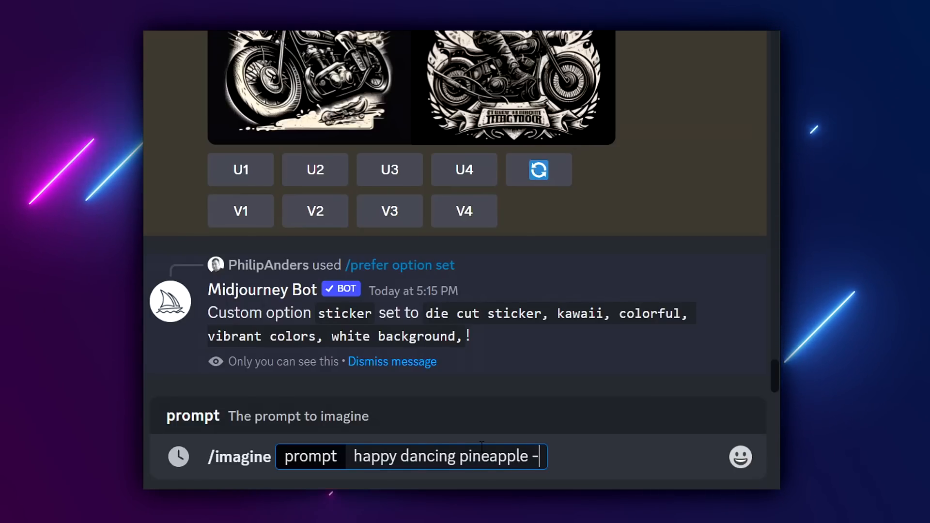
{"action": "type", "text": "sticker"}
{"action": "key", "text": "Return"}
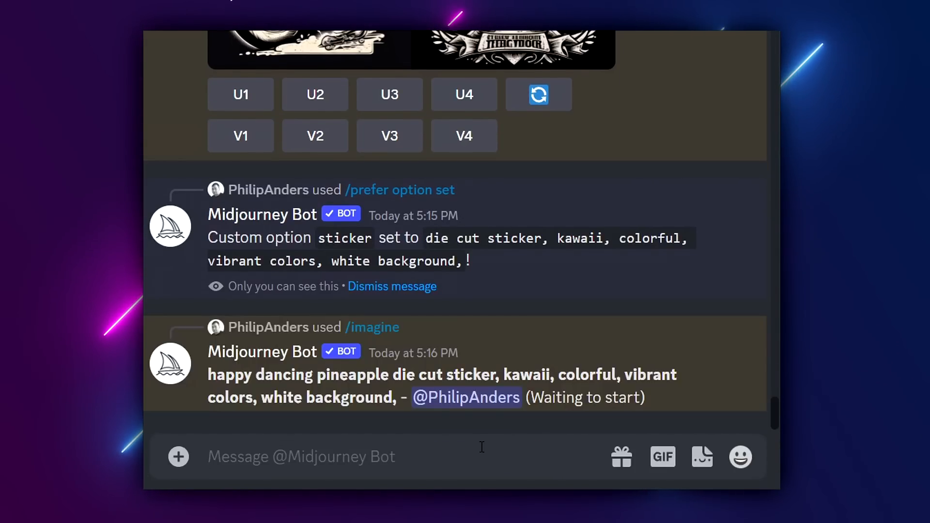
- Highlight the expanded pineapple prompt in the bot's reply, narrowing the selection to the text added by the sticker option
{"action": "left_click_drag", "start_coordinate": [207, 374], "coordinate": [366, 395]}
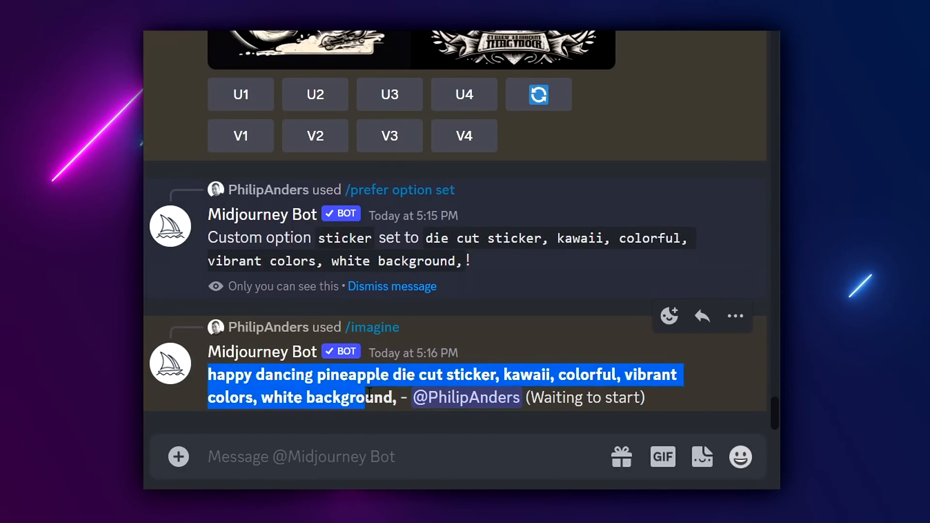
{"action": "left_click", "coordinate": [394, 397]}
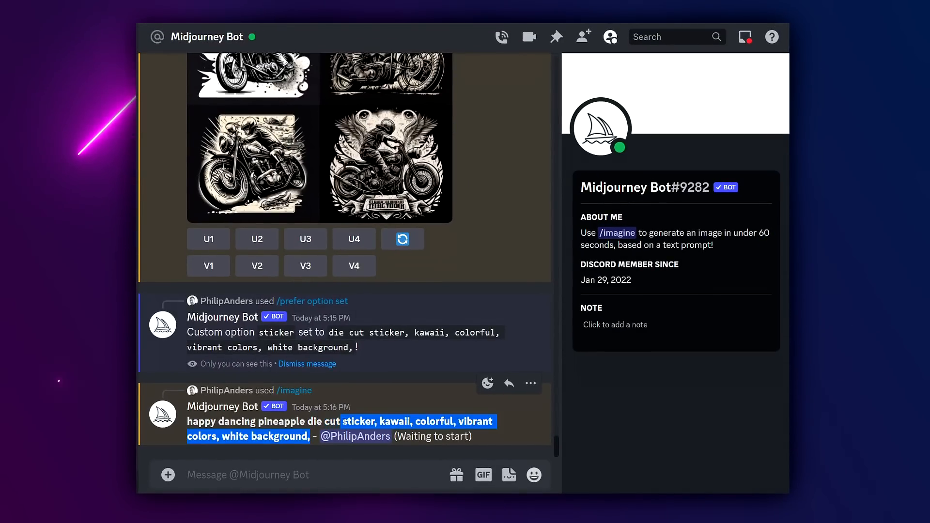
{"action": "left_click_drag", "start_coordinate": [343, 422], "coordinate": [314, 421]}
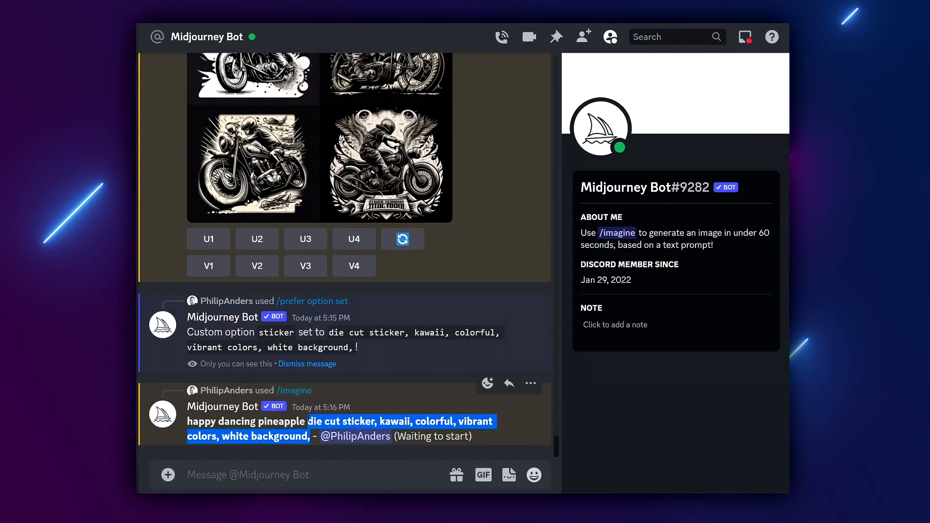
- Prepare a /prefer option set command for the existing sticker option and add its value parameter without sending it
{"action": "left_click", "coordinate": [291, 457]}
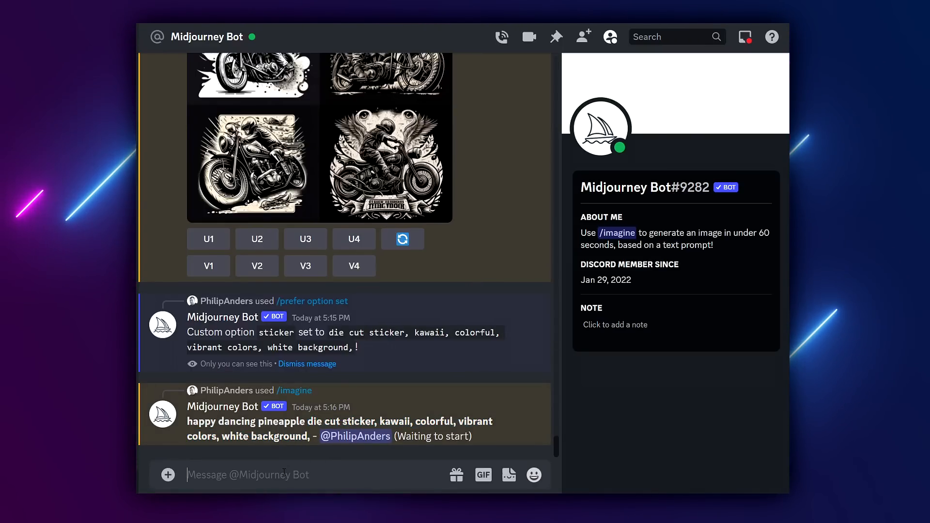
{"action": "type", "text": "/"}
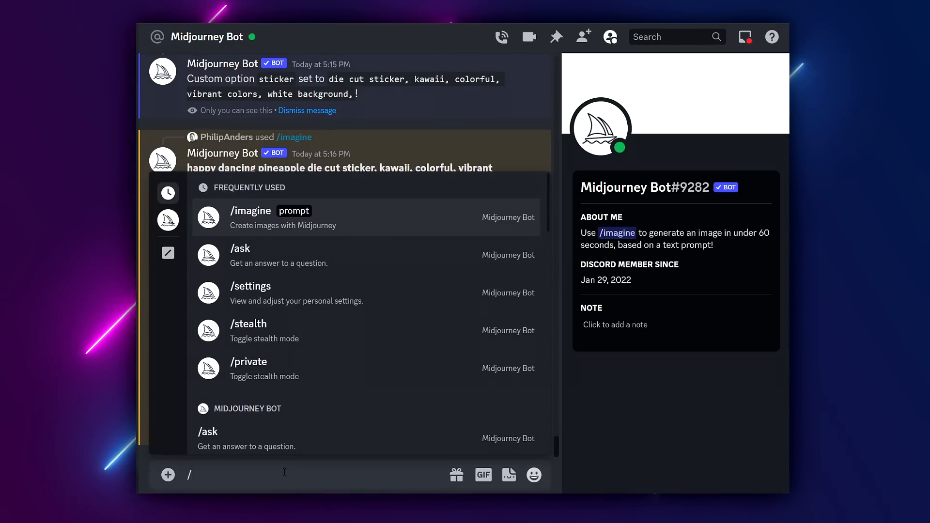
{"action": "type", "text": "prefer"}
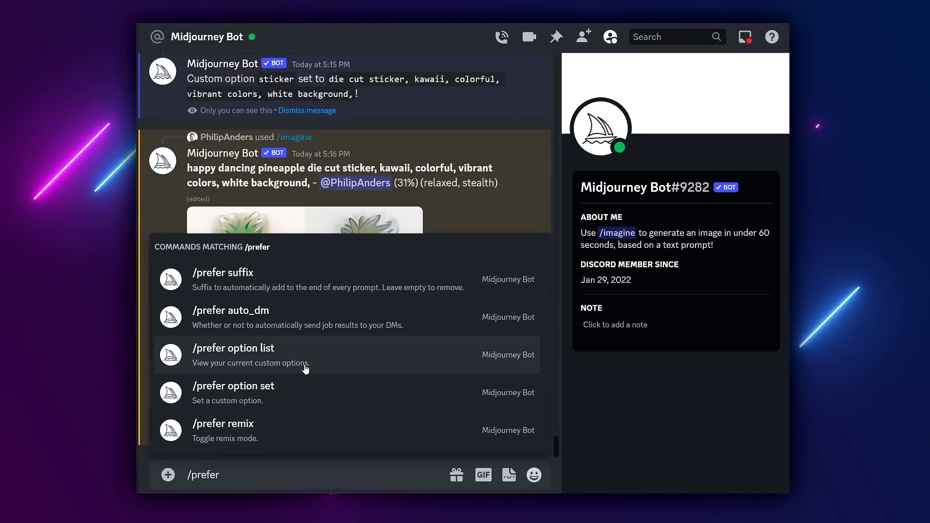
{"action": "left_click", "coordinate": [264, 403]}
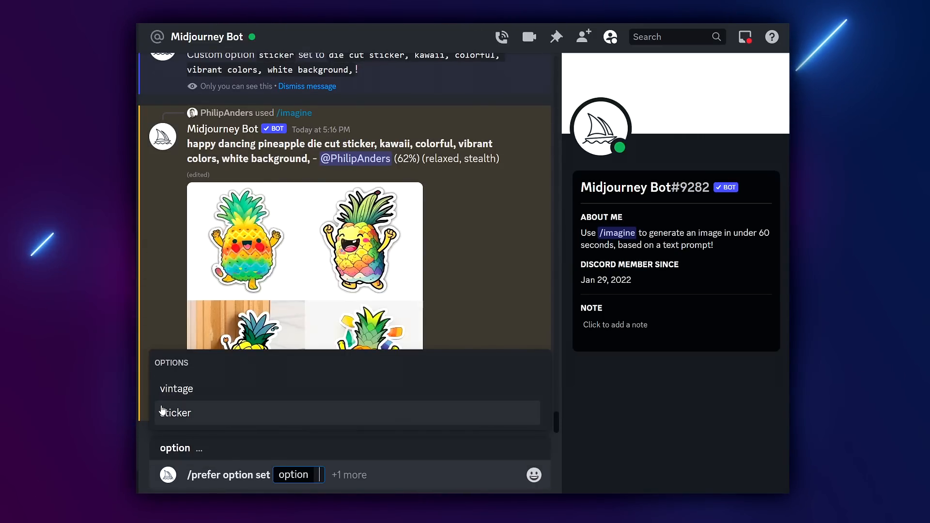
{"action": "left_click", "coordinate": [182, 413]}
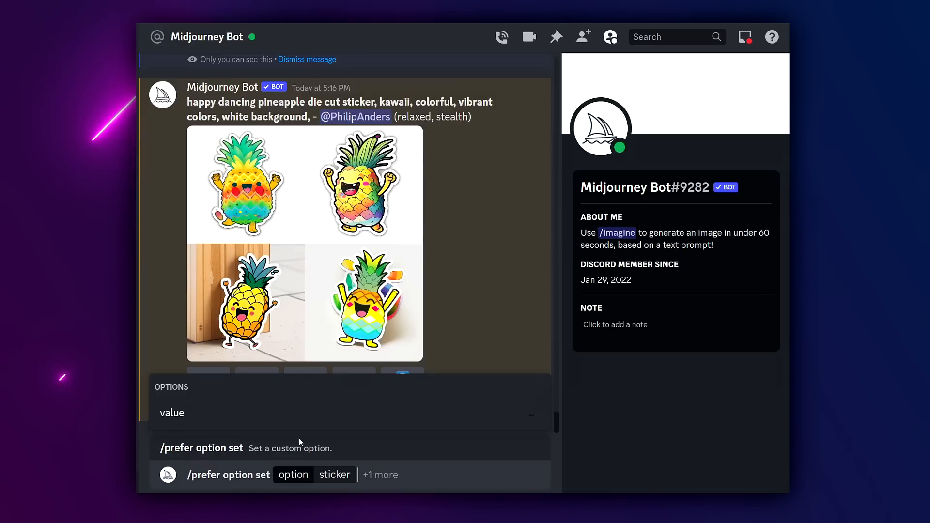
{"action": "left_click", "coordinate": [205, 421]}
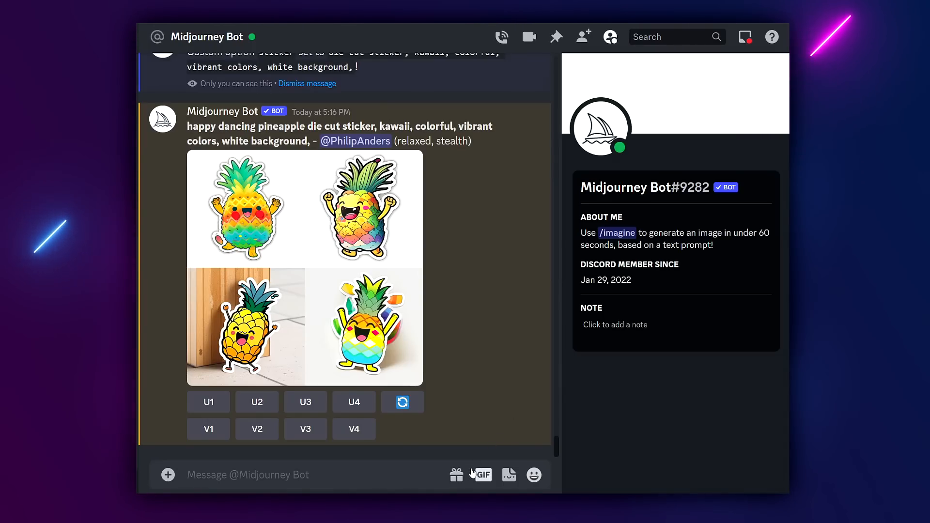
- Run the /settings command and switch the model to Niji Mode
{"action": "left_click", "coordinate": [239, 484]}
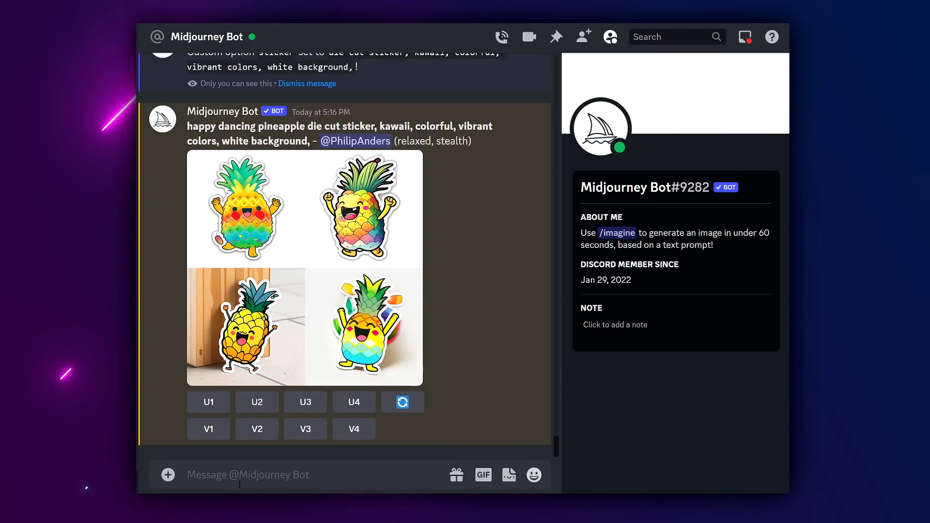
{"action": "type", "text": "/settings"}
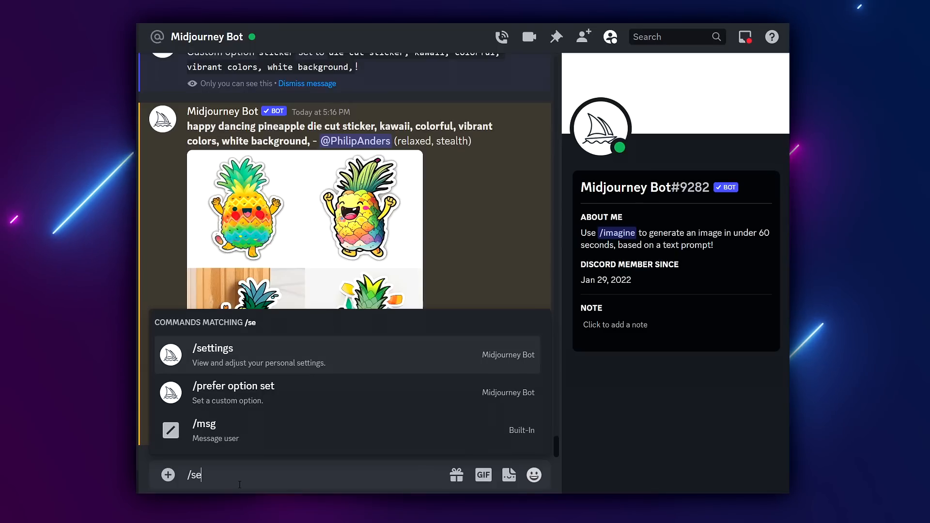
{"action": "key", "text": "Return"}
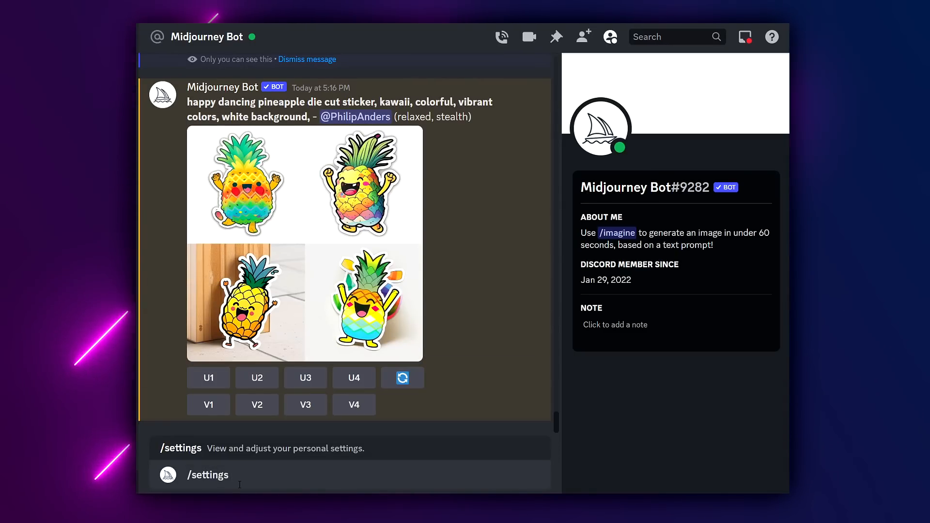
{"action": "key", "text": "Return"}
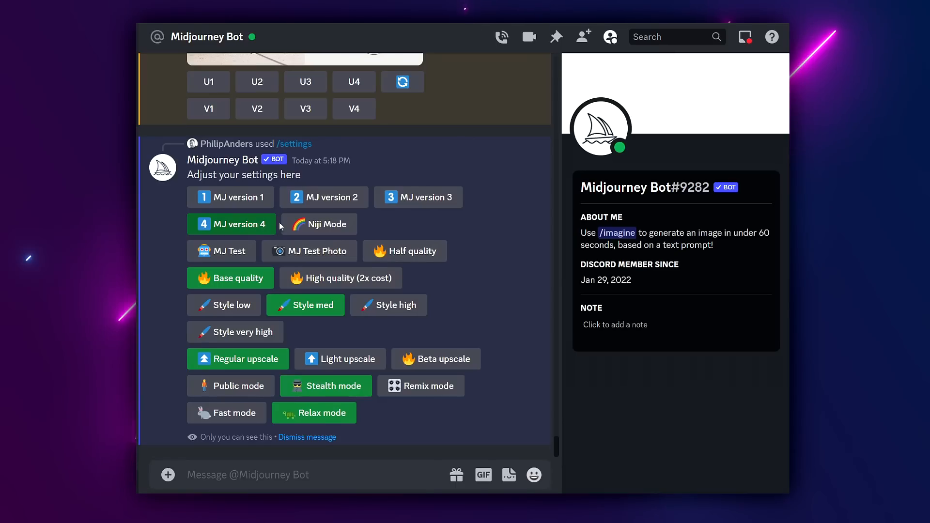
{"action": "left_click", "coordinate": [340, 230]}
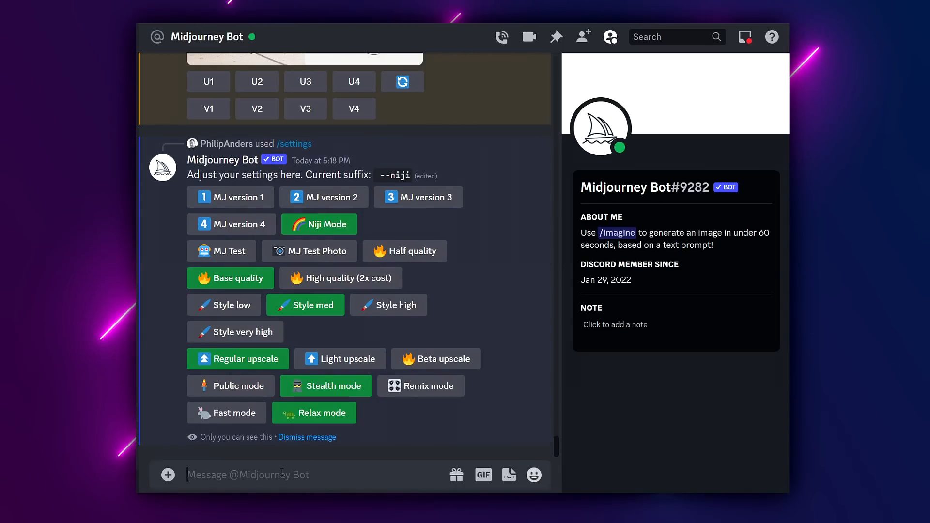
- Submit the /imagine prompt "dog wearing a karate outfit" and highlight the --niji suffix in the bot's reply
{"action": "type", "text": "/"}
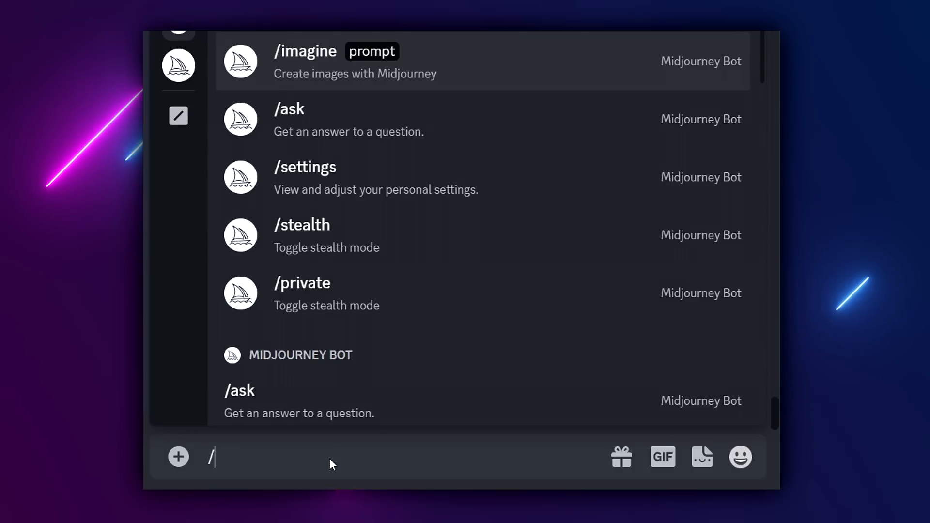
{"action": "key", "text": "Return"}
{"action": "type", "text": "d"}
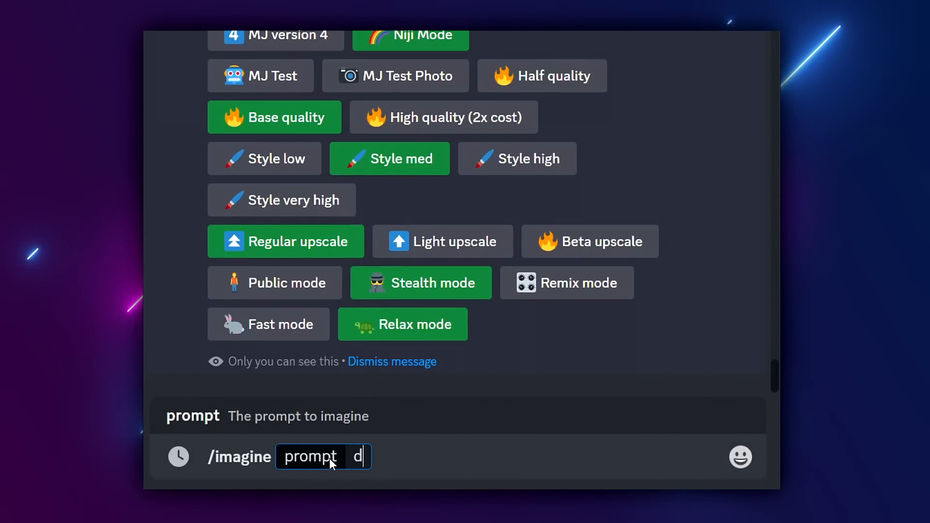
{"action": "type", "text": "og wearing a "}
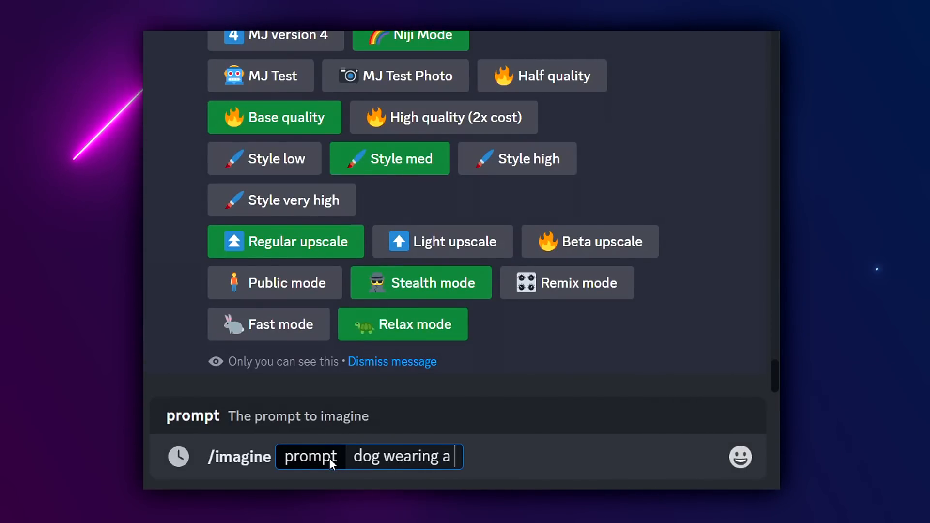
{"action": "type", "text": "karate outfit"}
{"action": "key", "text": "Return"}
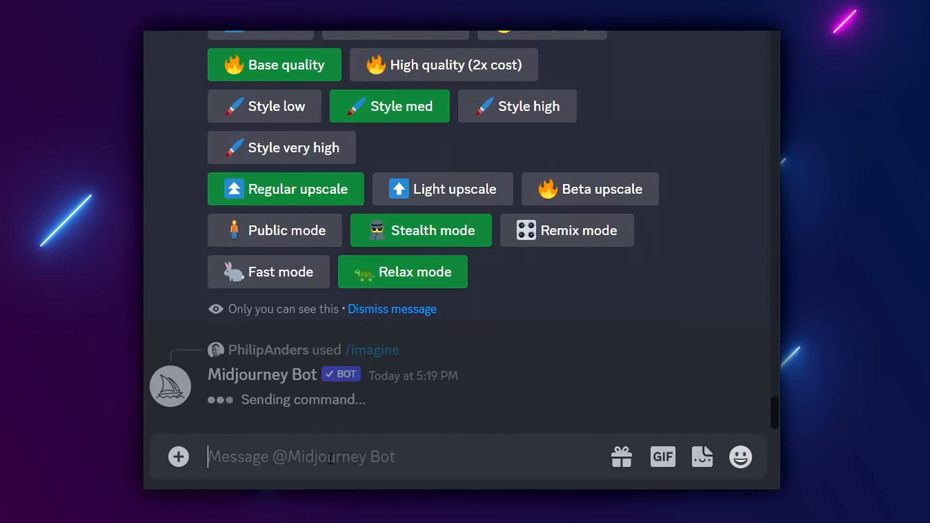
{"action": "left_click_drag", "start_coordinate": [409, 400], "coordinate": [445, 402]}
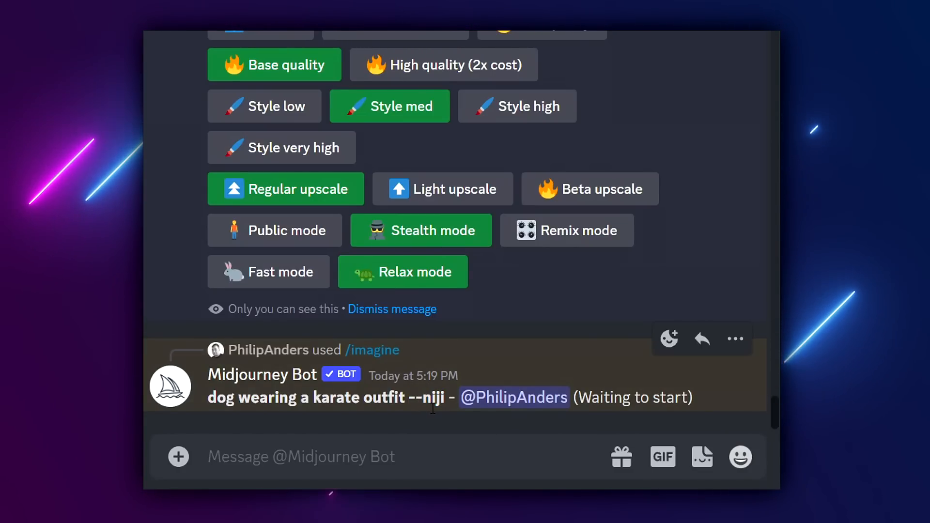
- Submit the same "dog wearing a karate outfit" prompt two more times
{"action": "left_click", "coordinate": [425, 457]}
{"action": "type", "text": "/imagine prompt dog wearing a karate outfit"}
{"action": "key", "text": "Return"}
{"action": "type", "text": "/imagine prompt dog wearing a karate outfit"}
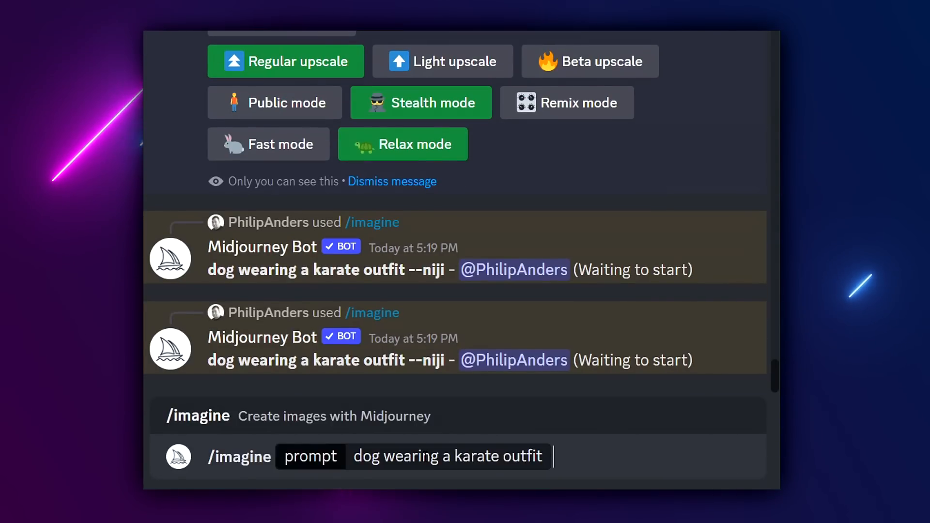
{"action": "key", "text": "Return"}
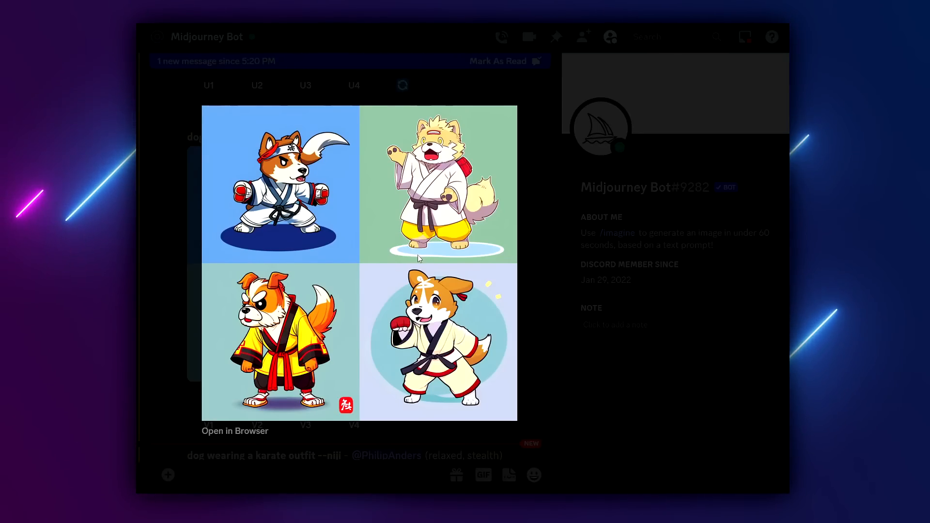
- Examine the generated karate dog image grids, viewing the first one enlarged
{"action": "key", "text": "Escape"}
{"action": "scroll", "coordinate": [414, 298], "scroll_direction": "up", "scroll_amount": 6}
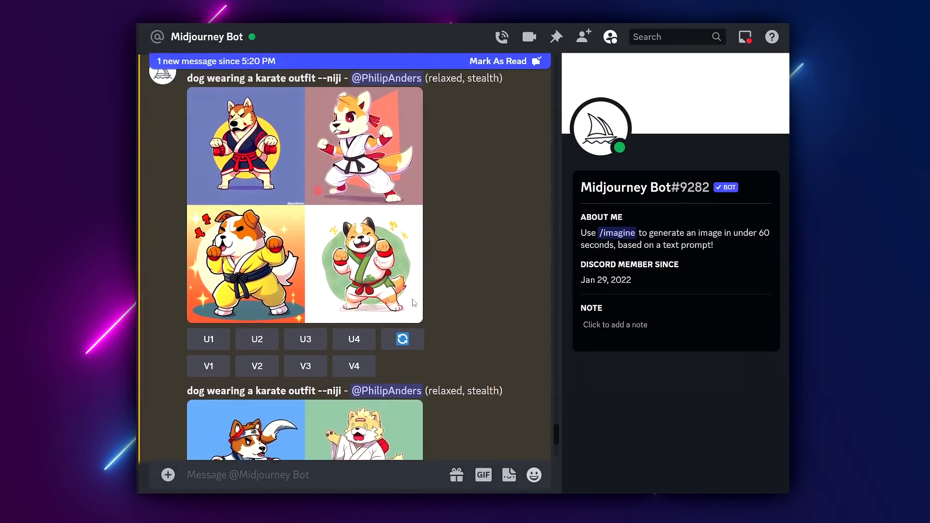
{"action": "left_click", "coordinate": [353, 250]}
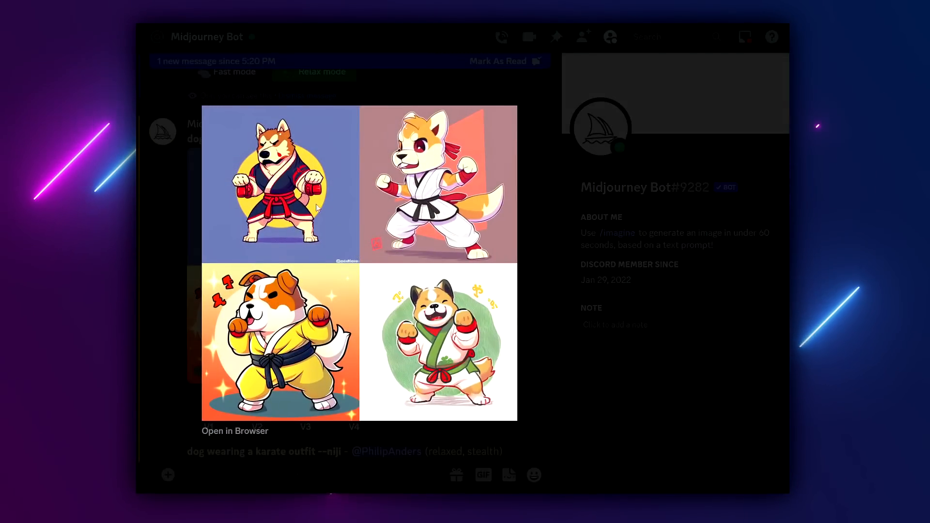
{"action": "left_click", "coordinate": [602, 332]}
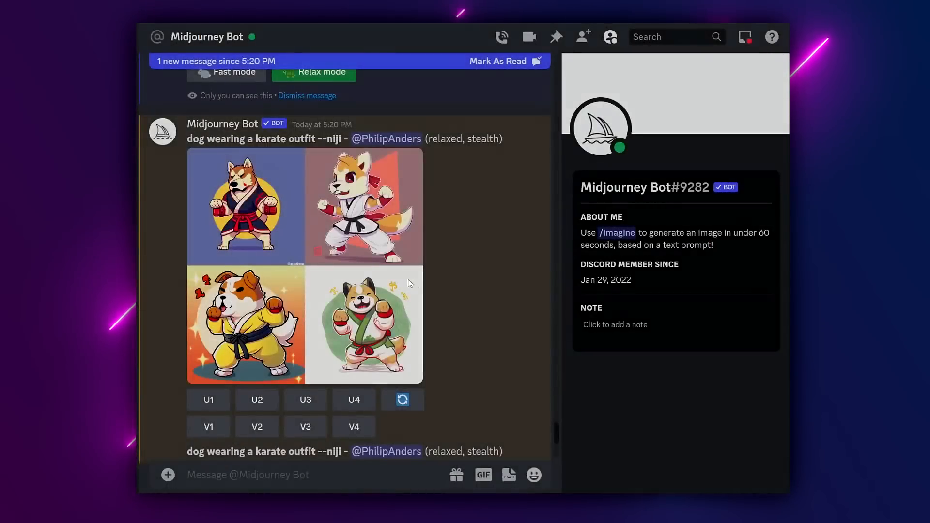
{"action": "scroll", "coordinate": [401, 279], "scroll_direction": "down", "scroll_amount": 5}
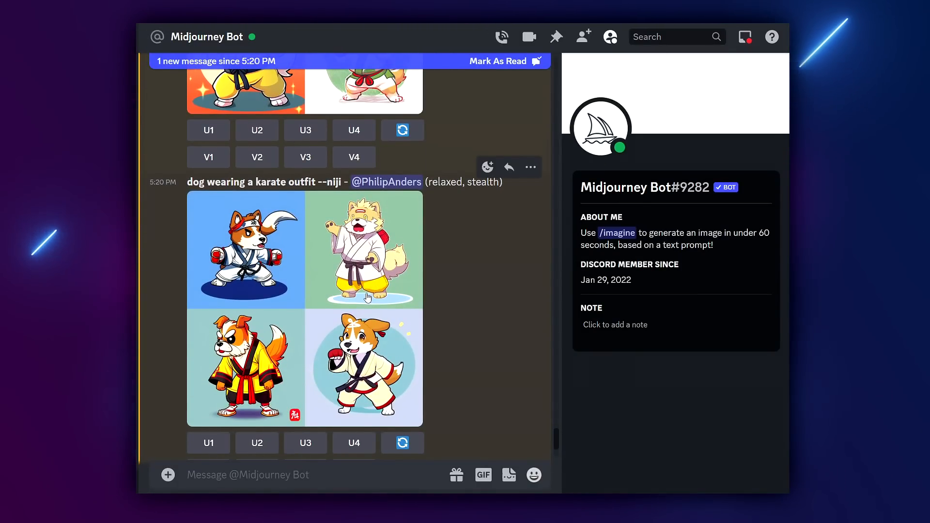
{"action": "scroll", "coordinate": [367, 297], "scroll_direction": "down", "scroll_amount": 7}
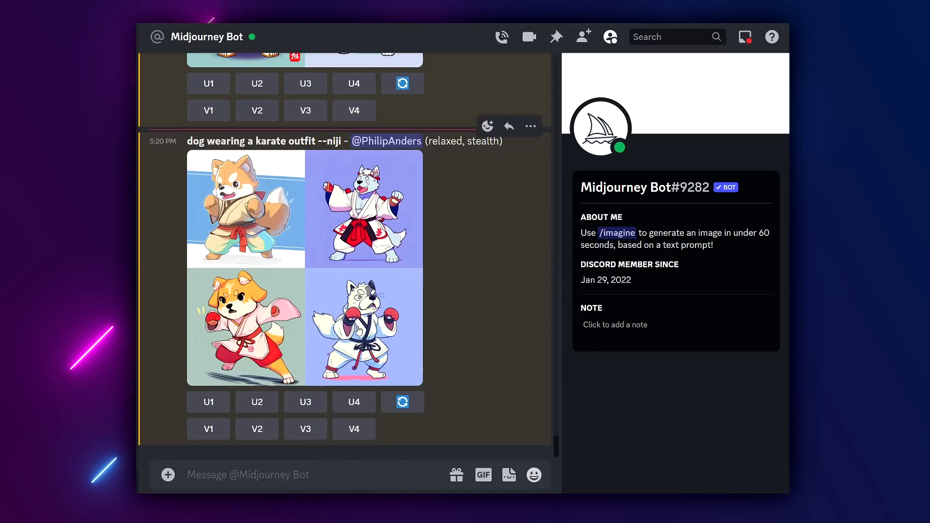
{"action": "scroll", "coordinate": [359, 331], "scroll_direction": "up", "scroll_amount": 5}
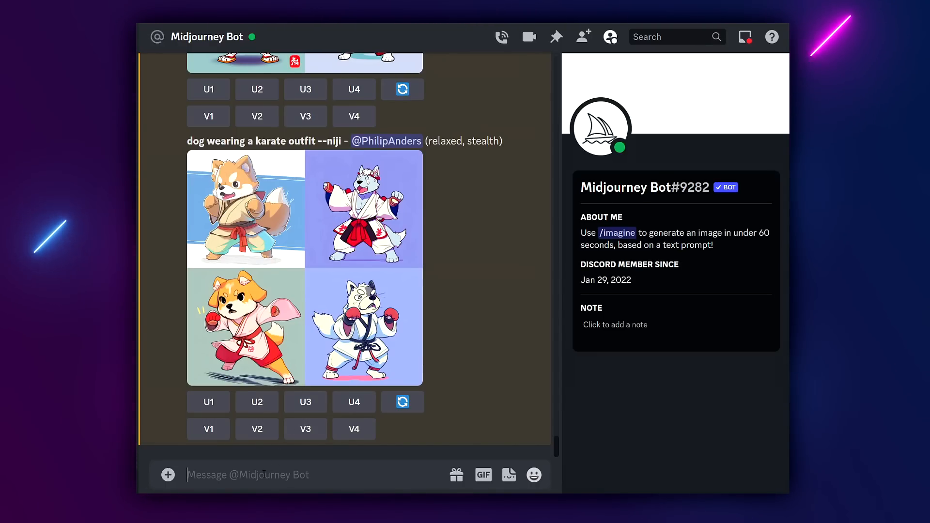
- Start an /imagine command with the prompt "pastel flower pattern --tile --test"
{"action": "type", "text": "/"}
{"action": "key", "text": "Tab"}
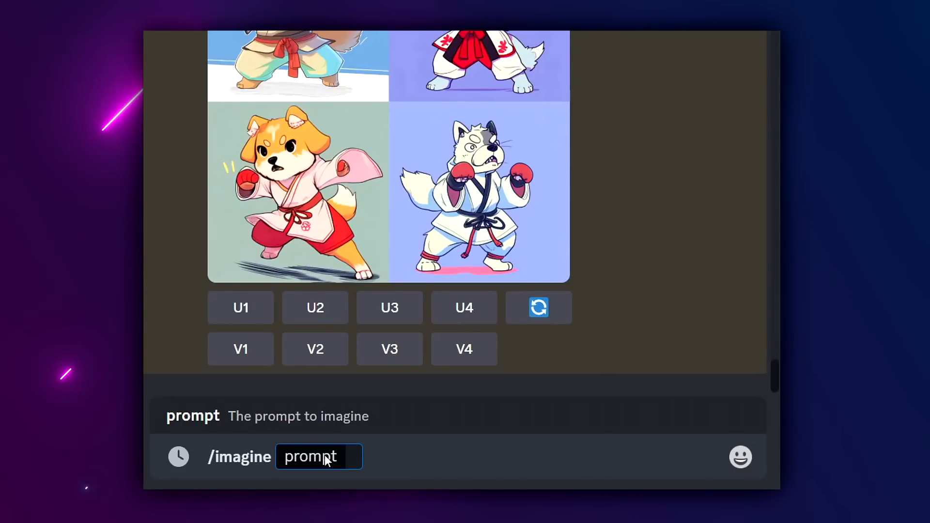
{"action": "type", "text": "pastel"}
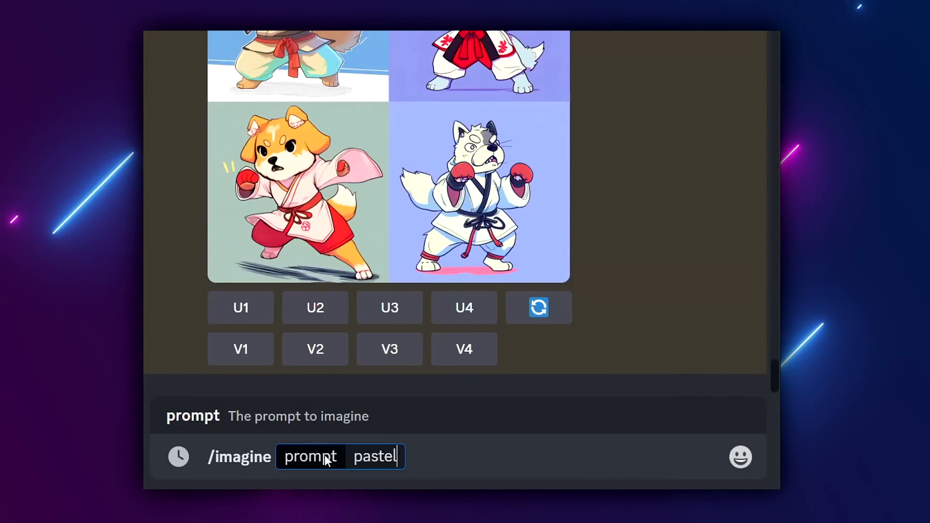
{"action": "type", "text": " flower pattern"}
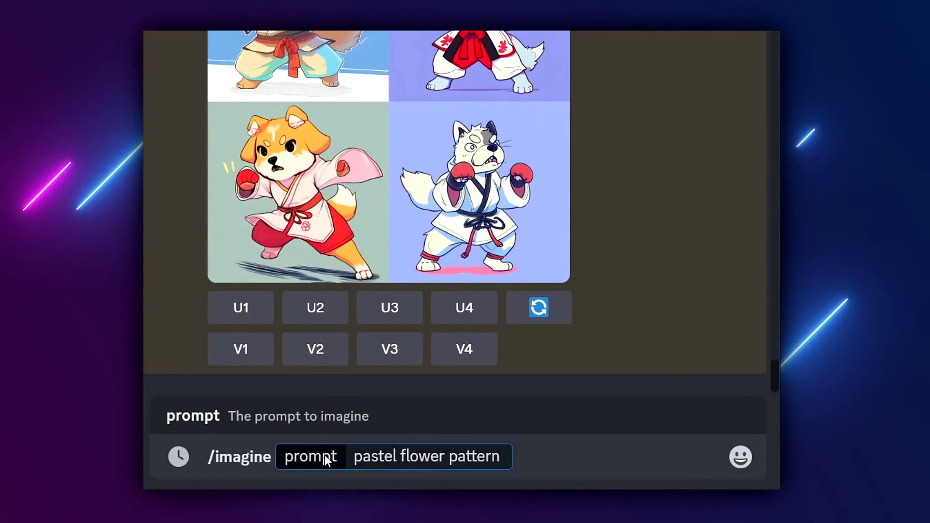
{"action": "type", "text": " --tile"}
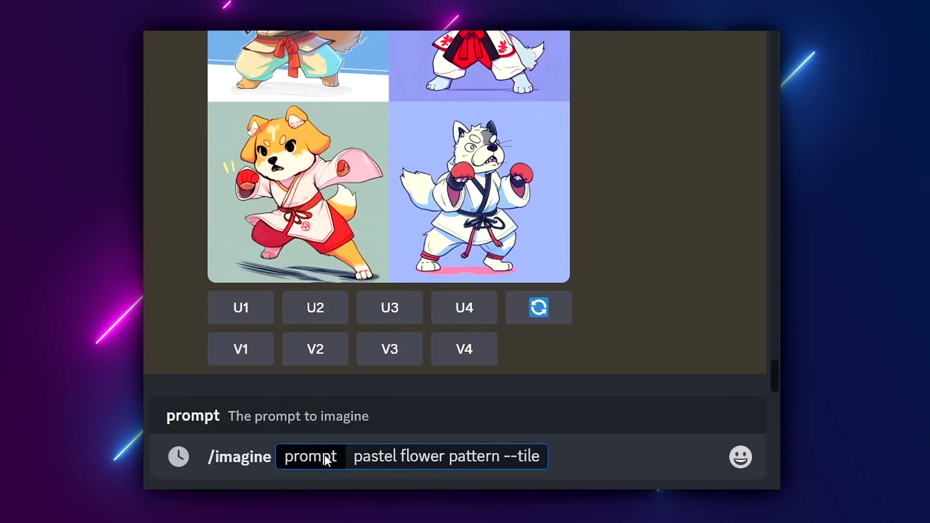
{"action": "type", "text": " --test"}
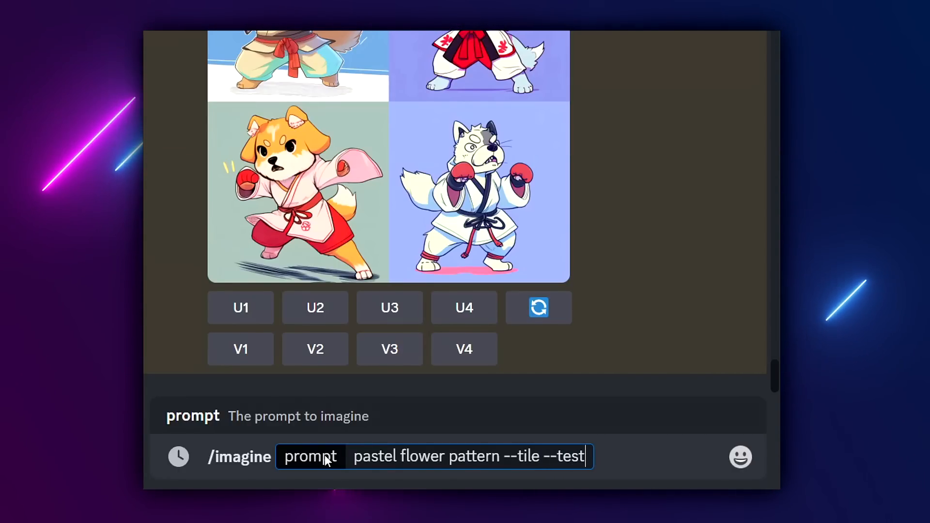
- Highlight the --tile and --test suffixes in the flower pattern prompt and submit it
{"action": "left_click", "coordinate": [505, 457]}
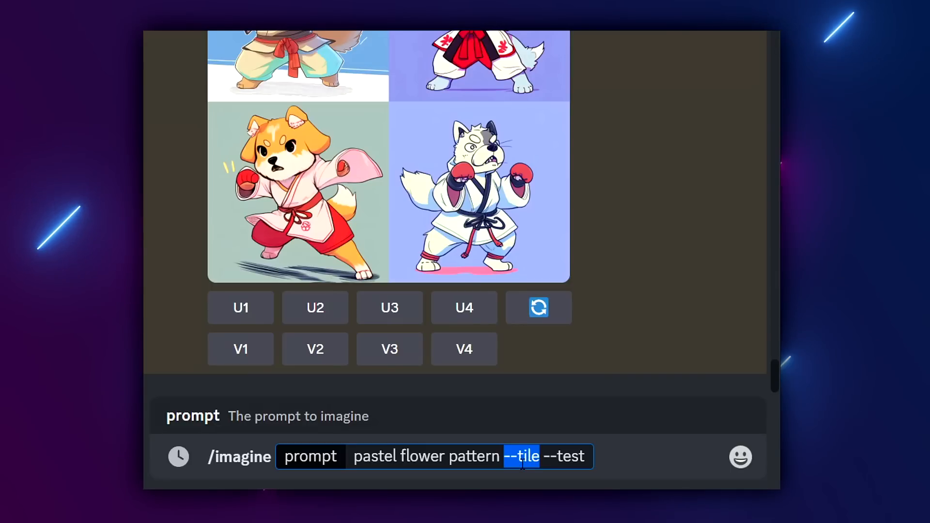
{"action": "left_click", "coordinate": [546, 455]}
{"action": "left_click_drag", "start_coordinate": [545, 455], "coordinate": [587, 456]}
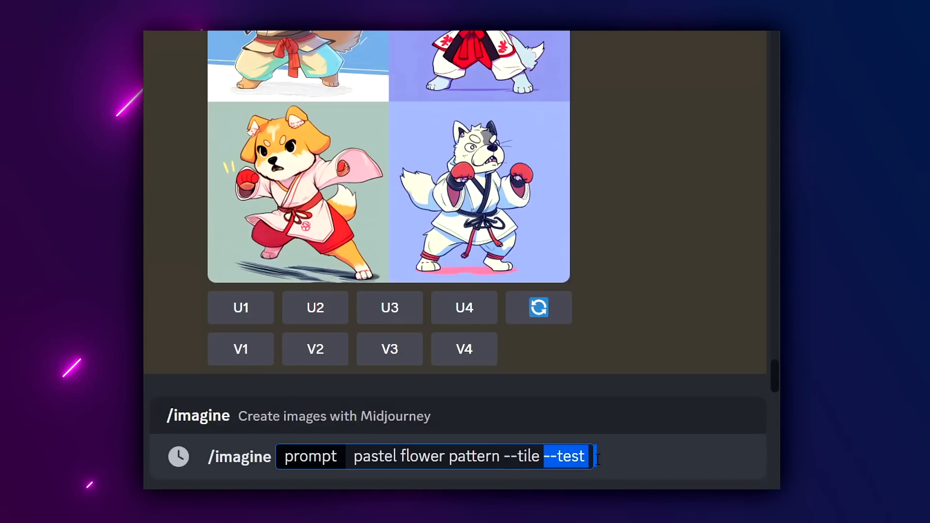
{"action": "left_click", "coordinate": [588, 455]}
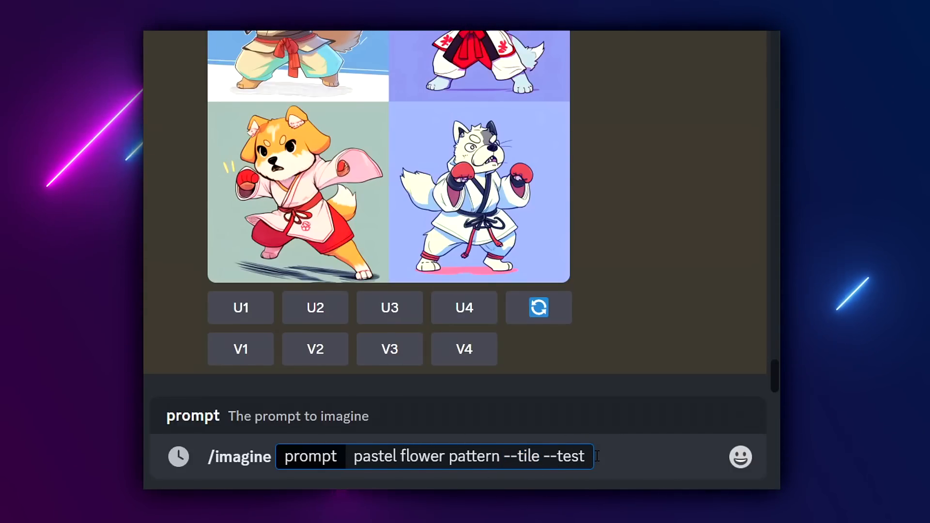
{"action": "left_click_drag", "start_coordinate": [591, 456], "coordinate": [506, 454]}
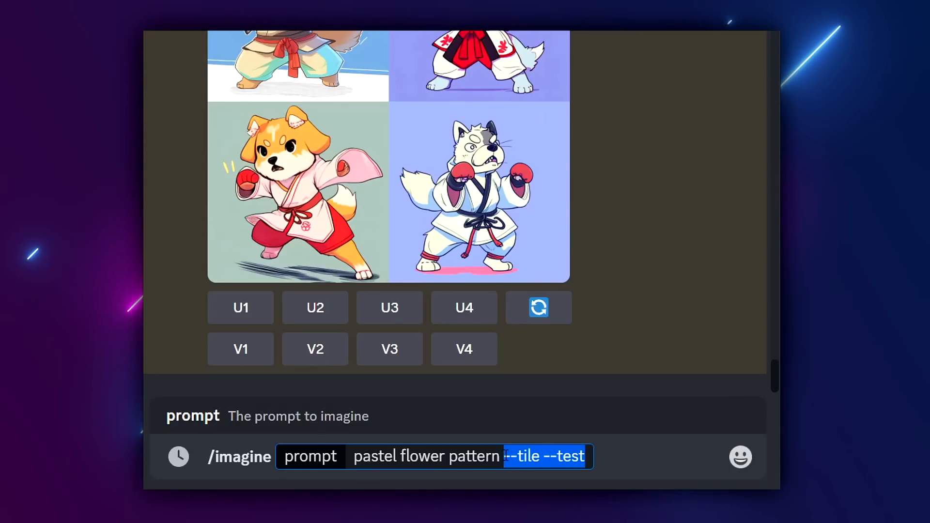
{"action": "left_click", "coordinate": [597, 459]}
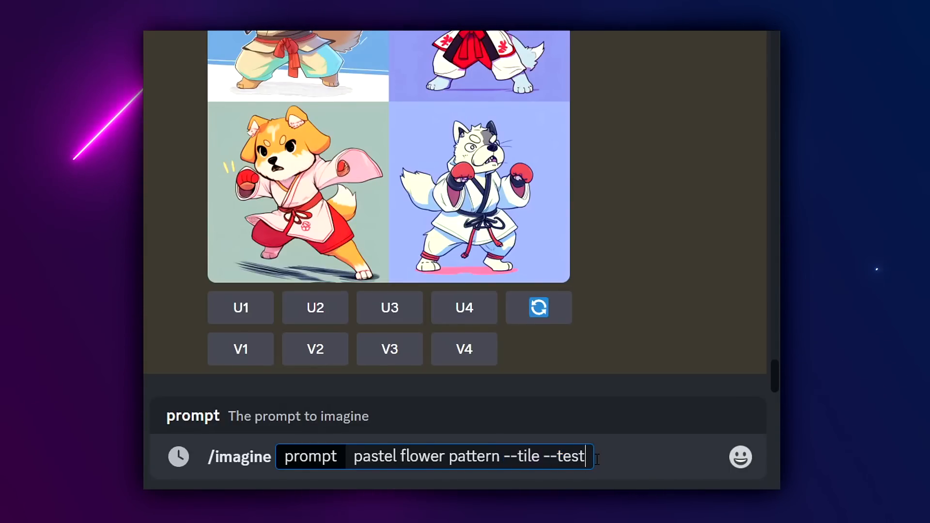
{"action": "key", "text": "Return"}
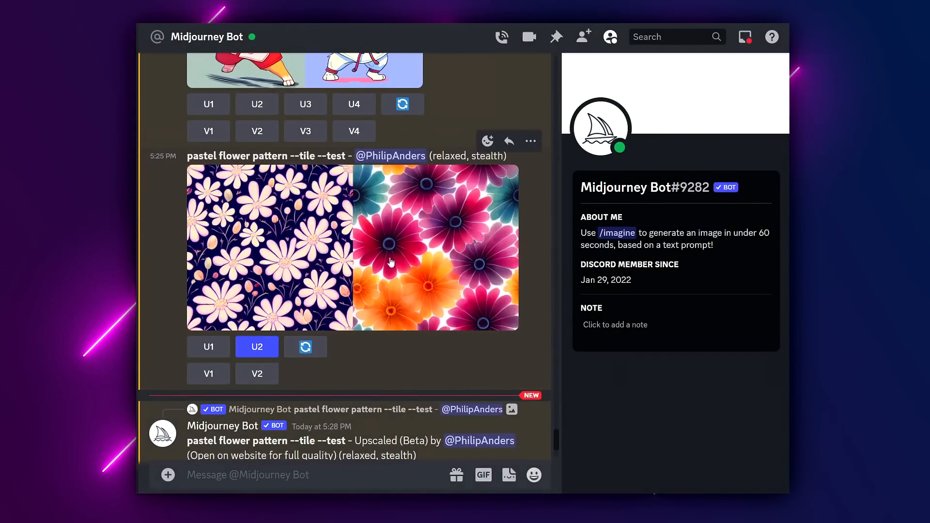
- Copy the upscaled flower pattern's image address and load it as the tile image URL in the Image Tiling Tester
{"action": "scroll", "coordinate": [421, 286], "scroll_direction": "down", "scroll_amount": 6}
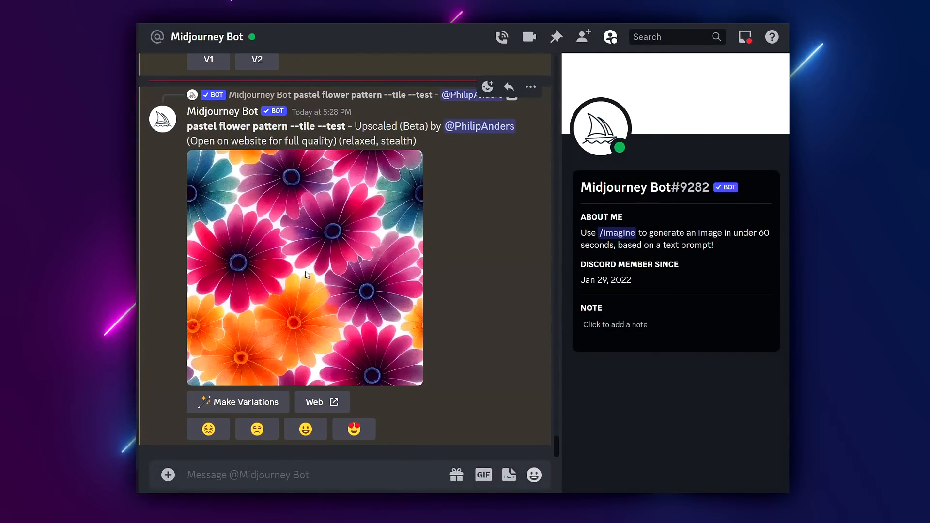
{"action": "left_click", "coordinate": [305, 275]}
{"action": "right_click", "coordinate": [318, 228]}
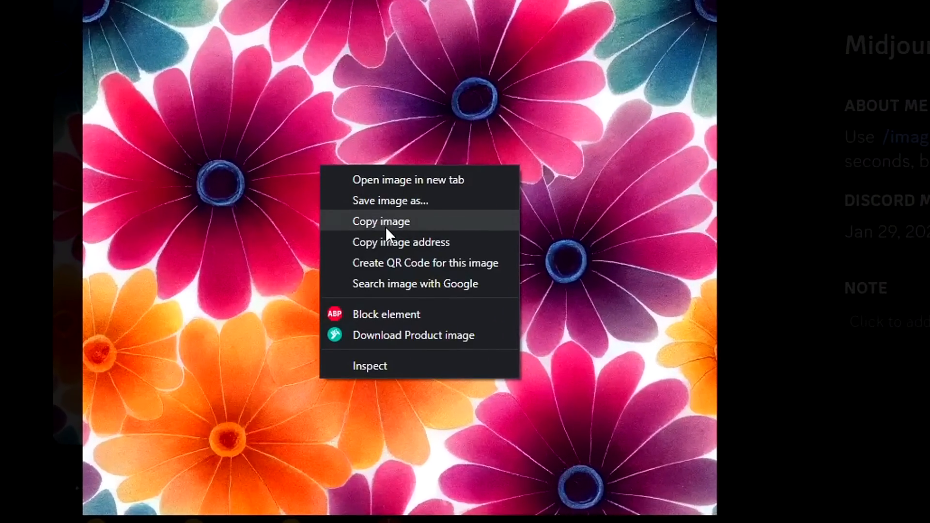
{"action": "left_click", "coordinate": [394, 242]}
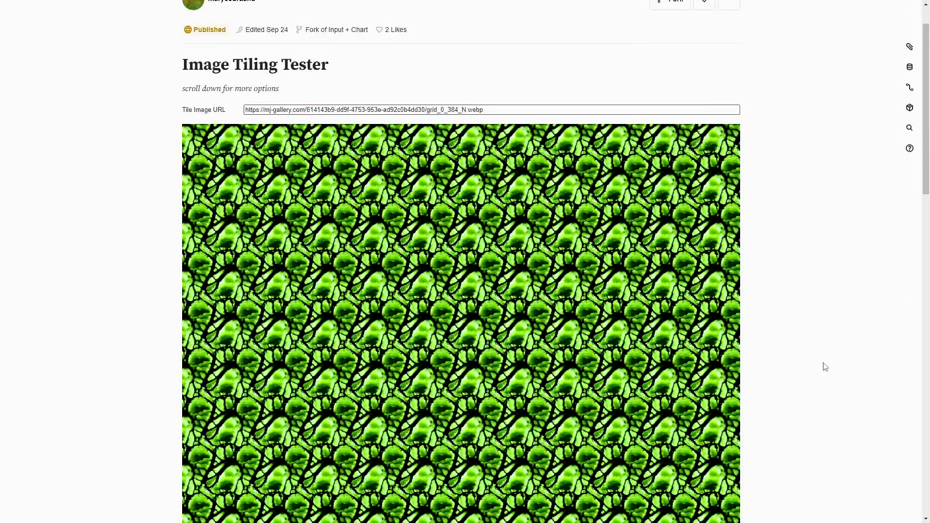
{"action": "scroll", "coordinate": [825, 366], "scroll_direction": "up", "scroll_amount": 1}
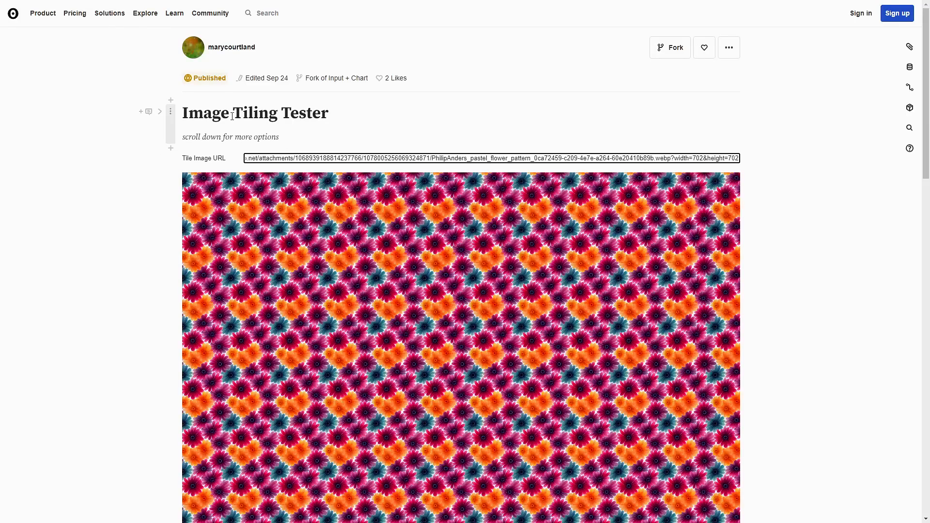
- Set the tile width of the flower pattern preview to 250 pixels
{"action": "scroll", "coordinate": [291, 338], "scroll_direction": "down", "scroll_amount": 6}
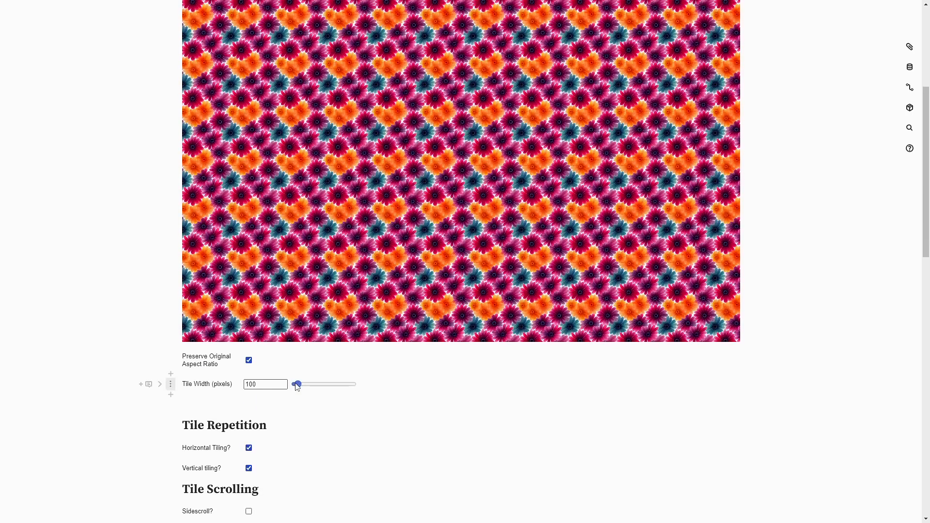
{"action": "left_click_drag", "start_coordinate": [297, 386], "coordinate": [307, 387]}
{"action": "scroll", "coordinate": [305, 402], "scroll_direction": "down", "scroll_amount": 2}
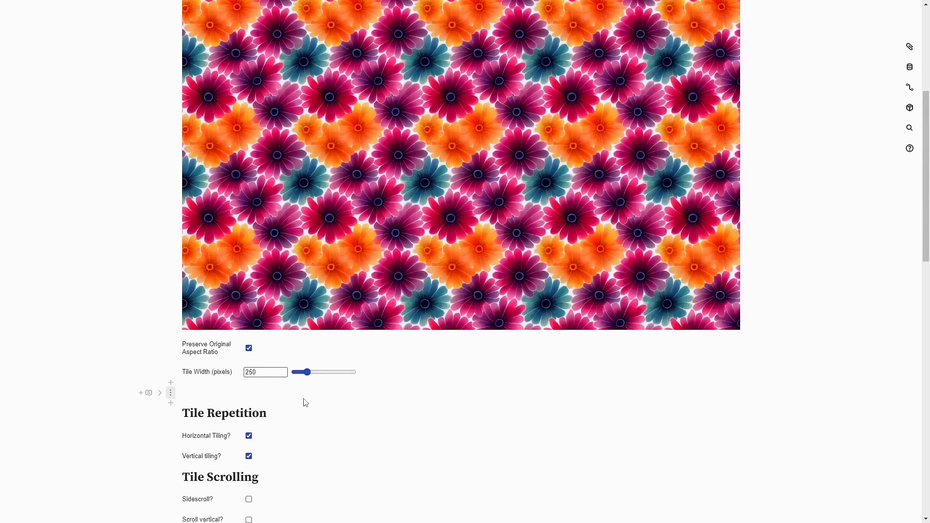
- Enable sidescroll and vertical scrolling at scroll speed 1 and inspect the moving flower pattern for seams
{"action": "left_click", "coordinate": [249, 415]}
{"action": "left_click", "coordinate": [249, 434]}
{"action": "mouse_move", "coordinate": [302, 456]}
{"action": "left_mouse_down"}
{"action": "mouse_move", "coordinate": [309, 455]}
{"action": "mouse_move", "coordinate": [298, 458]}
{"action": "left_mouse_up"}
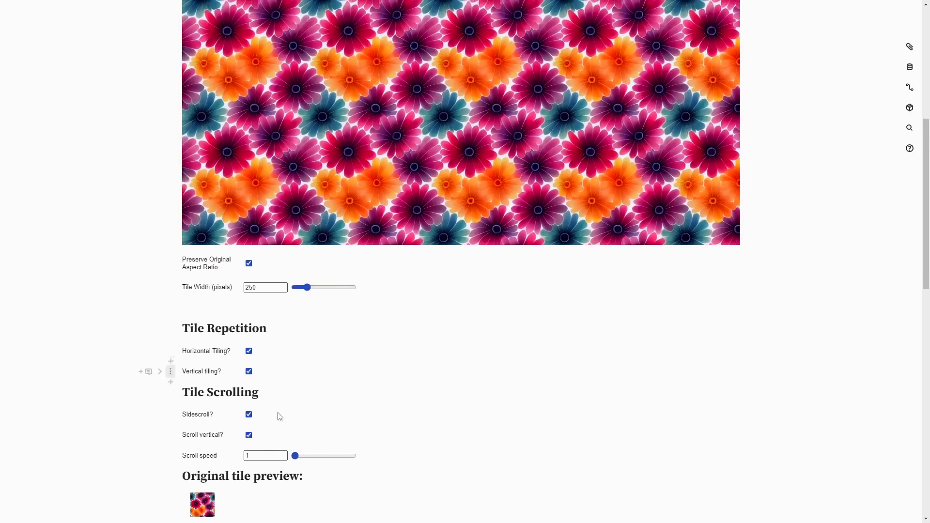
{"action": "scroll", "coordinate": [373, 458], "scroll_direction": "up", "scroll_amount": 5}
{"action": "scroll", "coordinate": [374, 460], "scroll_direction": "down", "scroll_amount": 1}
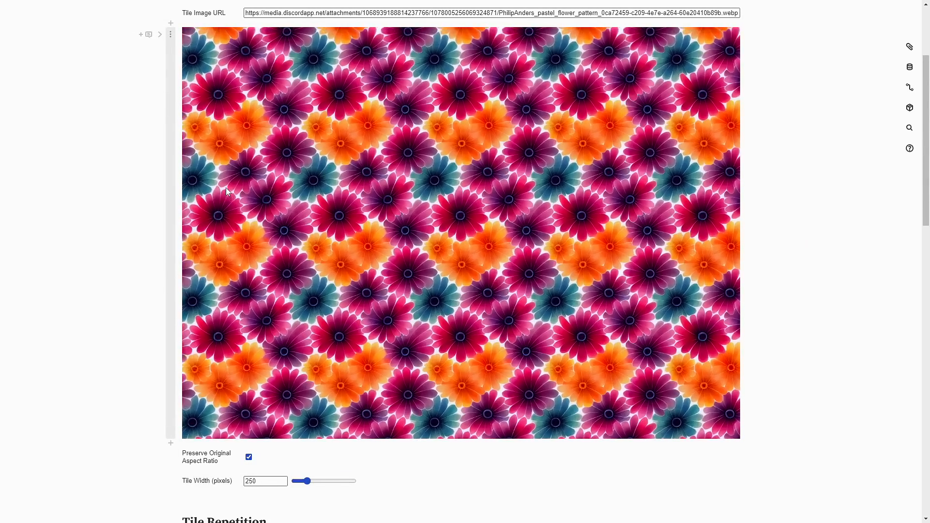
{"action": "scroll", "coordinate": [400, 338], "scroll_direction": "up", "scroll_amount": 2}
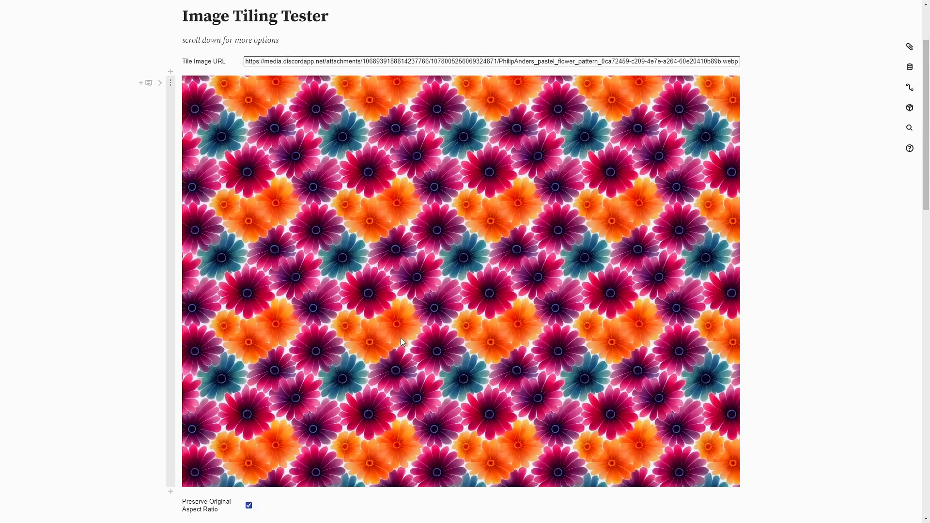
{"action": "scroll", "coordinate": [400, 338], "scroll_direction": "down", "scroll_amount": 1}
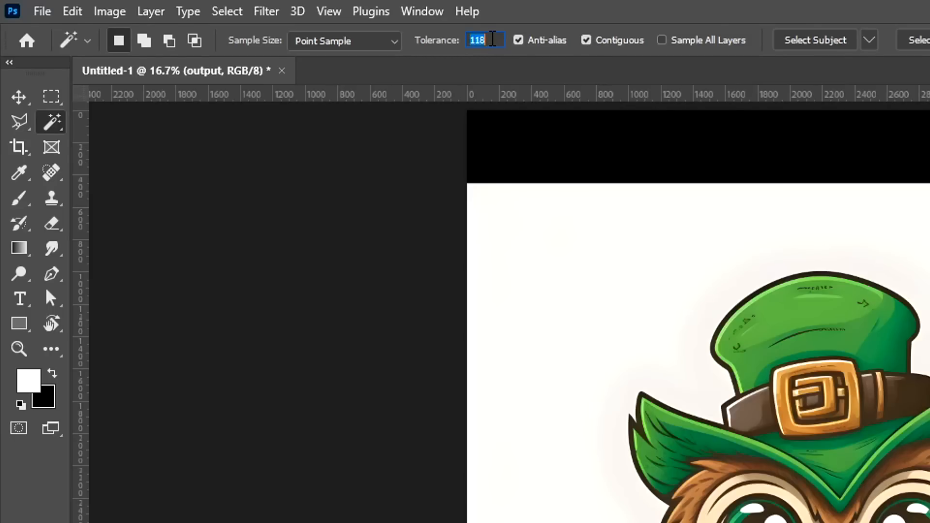
- In Photoshop, mask out the owl image's white background using a Magic Wand selection at tolerance 108, inverted before applying the layer mask
{"action": "type", "text": "108"}
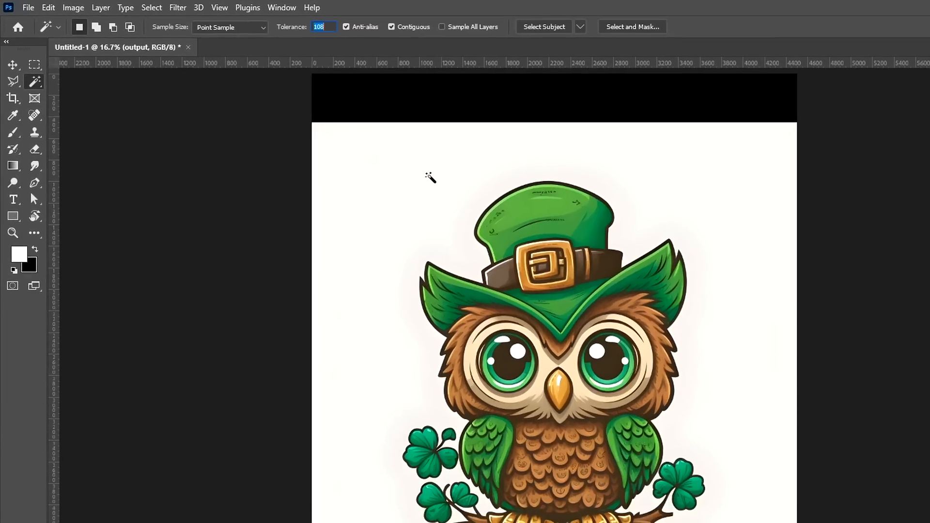
{"action": "left_click", "coordinate": [650, 277]}
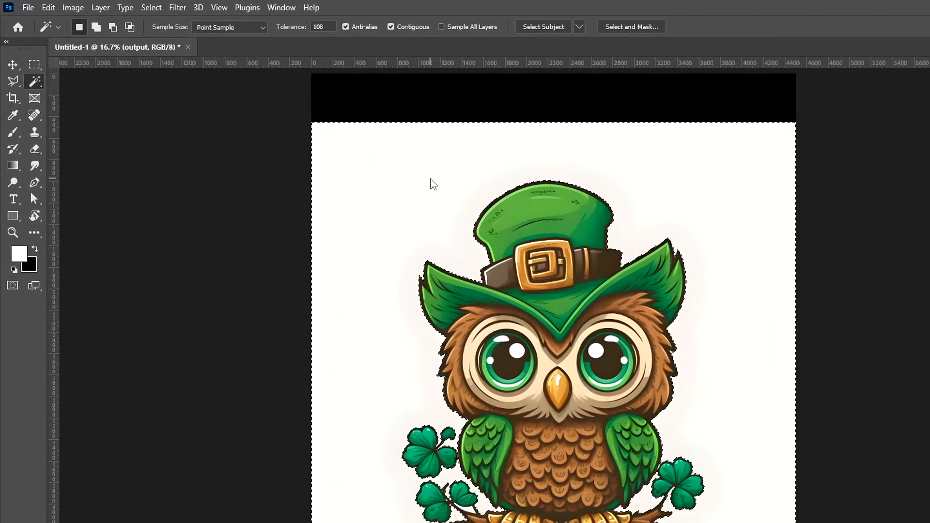
{"action": "left_click", "coordinate": [151, 8]}
{"action": "left_click", "coordinate": [178, 57]}
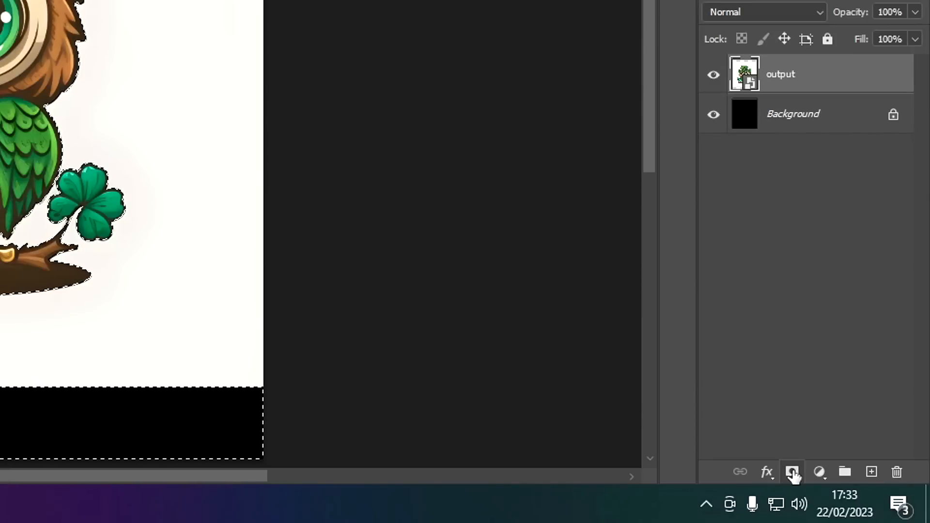
{"action": "left_click", "coordinate": [792, 472]}
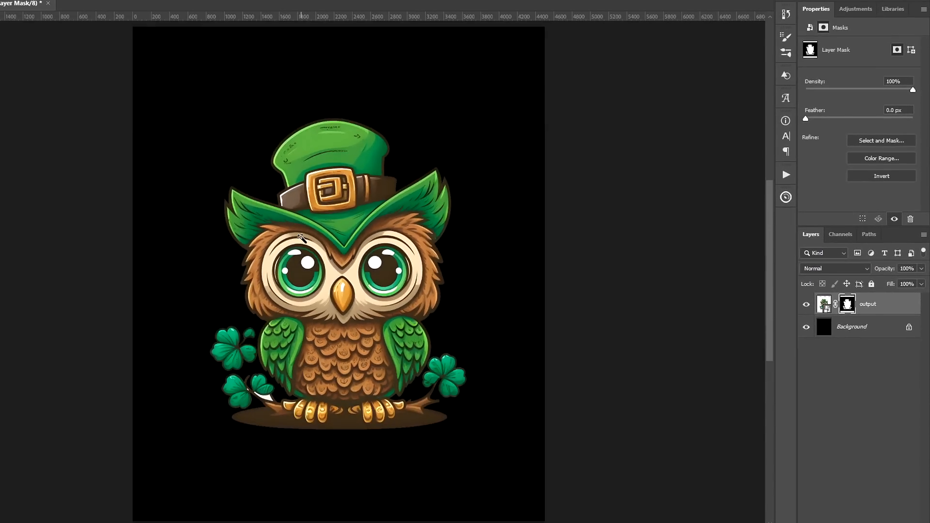
- Scale the owl layer to 4161 × 4161 px, positioned at X 169 px and Y 619 px
{"action": "left_click", "coordinate": [871, 312]}
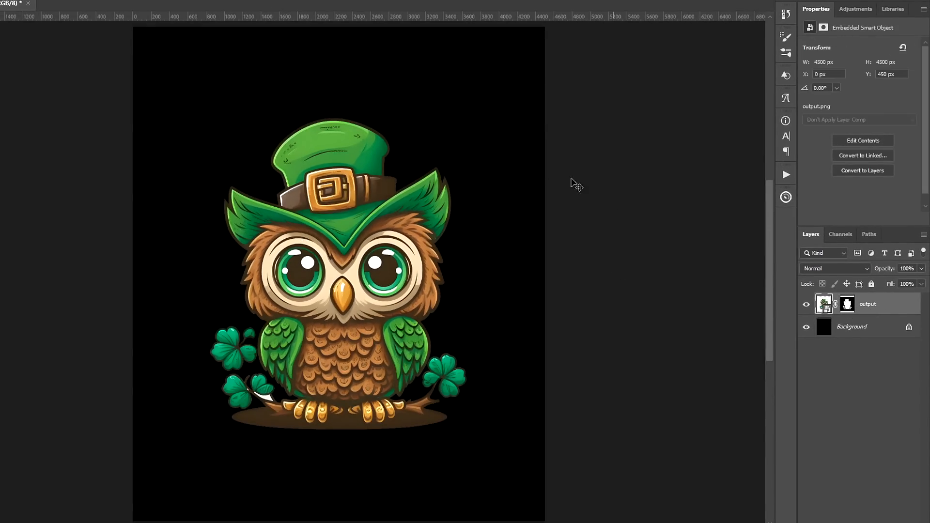
{"action": "key", "text": "ctrl+t"}
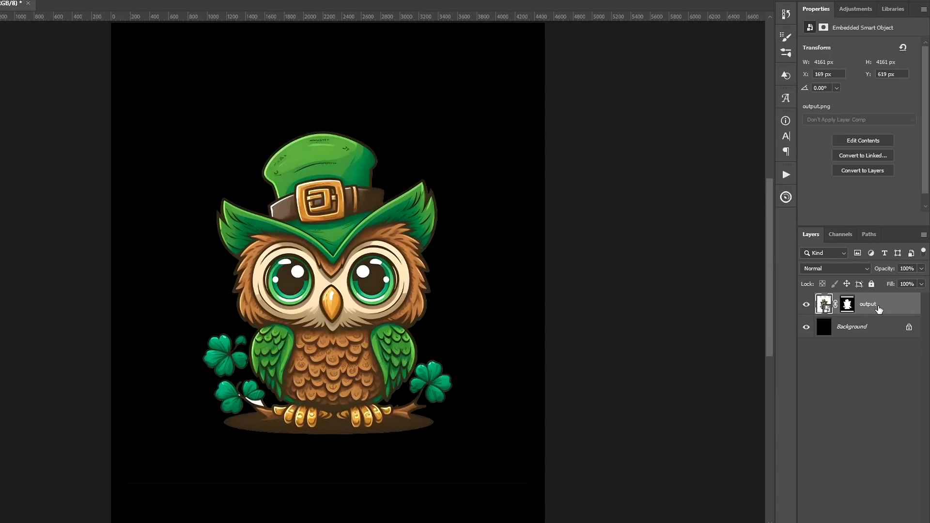
- Add a Stroke effect to the owl's output layer and set its color to red, ff2f2f
{"action": "right_click", "coordinate": [878, 308]}
{"action": "left_click", "coordinate": [888, 304]}
{"action": "right_click", "coordinate": [862, 305]}
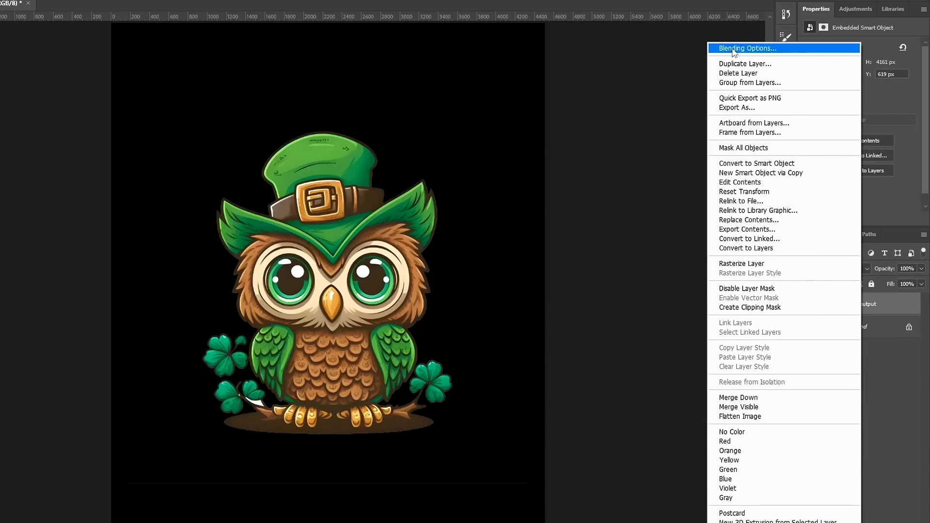
{"action": "left_click", "coordinate": [754, 50]}
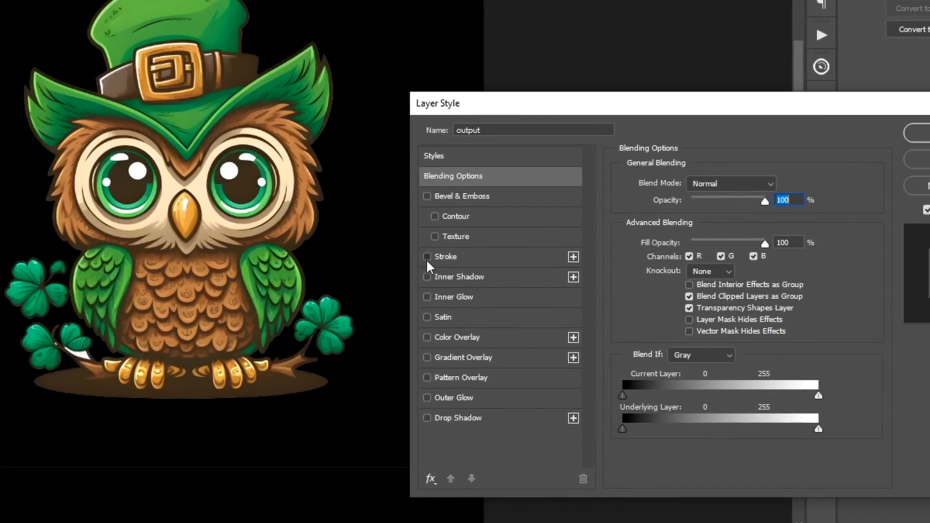
{"action": "left_click", "coordinate": [426, 257]}
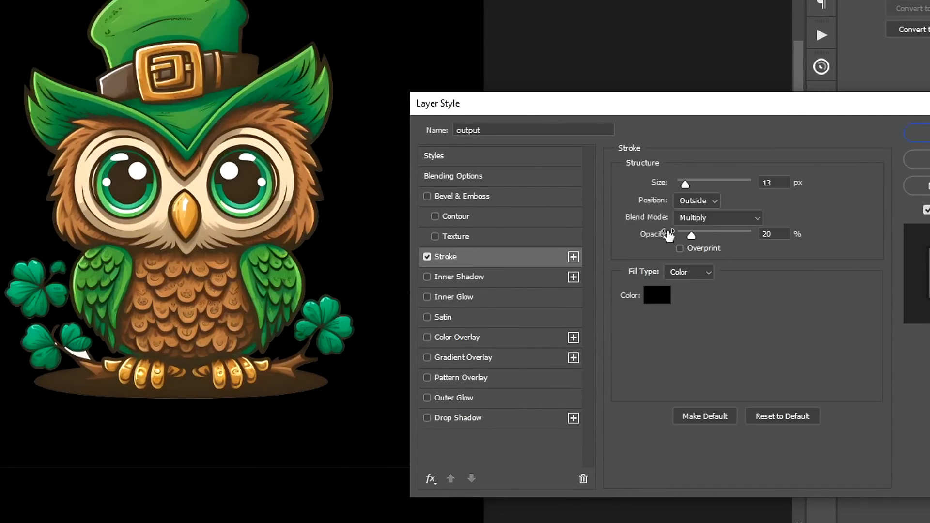
{"action": "left_click", "coordinate": [657, 297]}
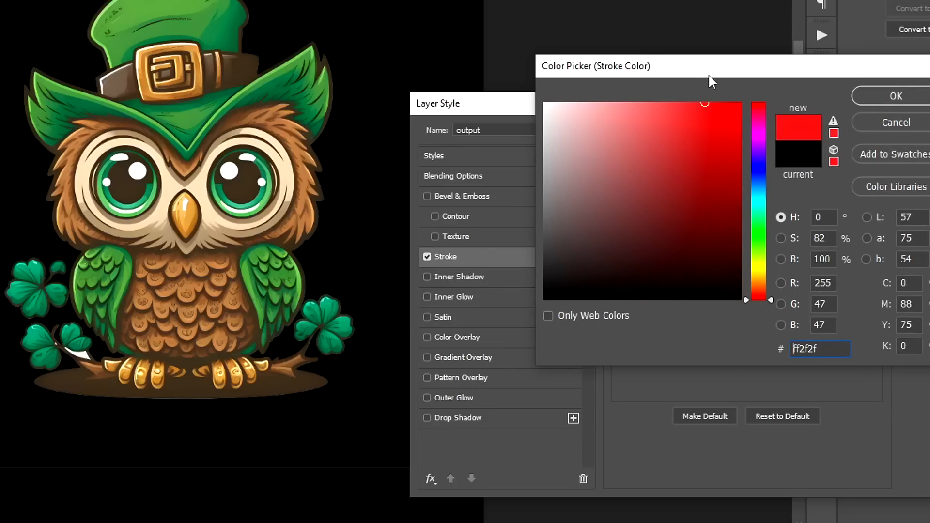
{"action": "left_click", "coordinate": [913, 102]}
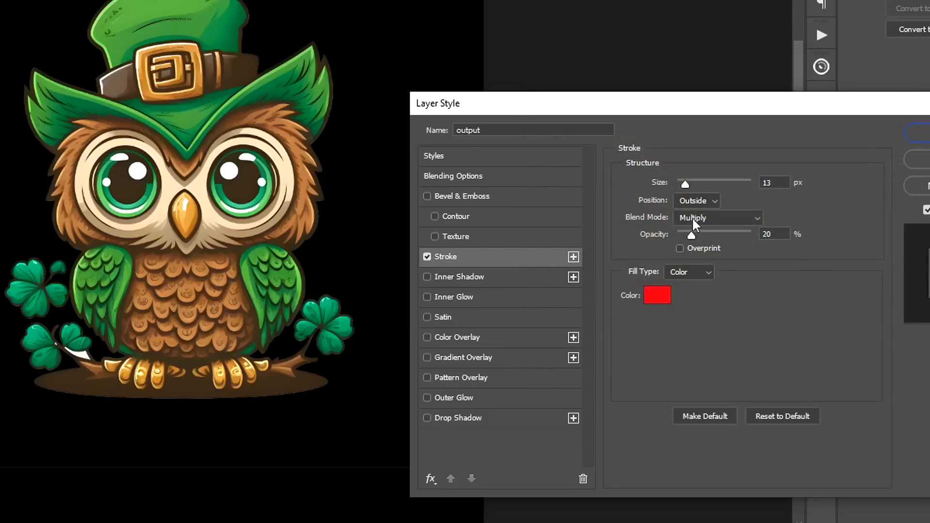
- Set the owl's stroke to Normal blend mode, 27 px size and 84% opacity, and apply the layer style
{"action": "left_click", "coordinate": [692, 219]}
{"action": "left_click", "coordinate": [697, 173]}
{"action": "left_click_drag", "start_coordinate": [697, 181], "coordinate": [690, 183]}
{"action": "left_click_drag", "start_coordinate": [691, 236], "coordinate": [746, 236]}
{"action": "left_click_drag", "start_coordinate": [692, 187], "coordinate": [689, 184]}
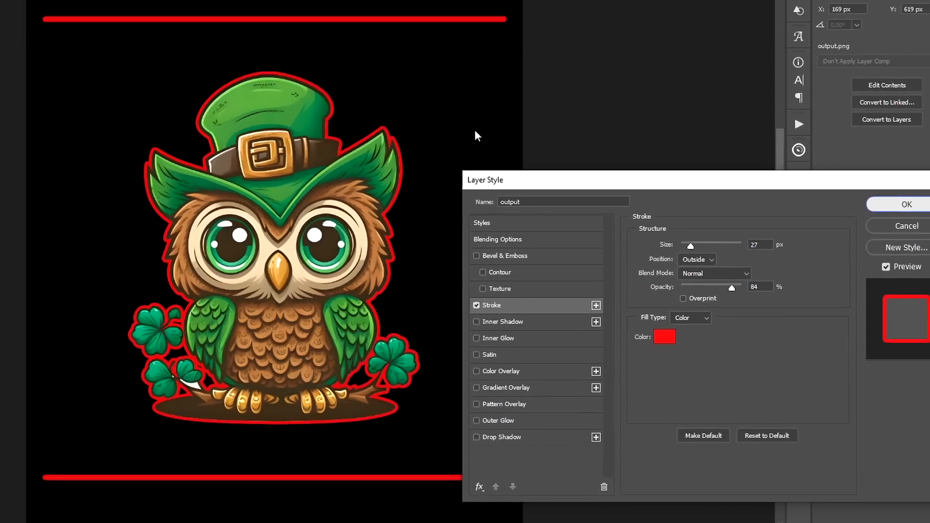
{"action": "key", "text": "Return"}
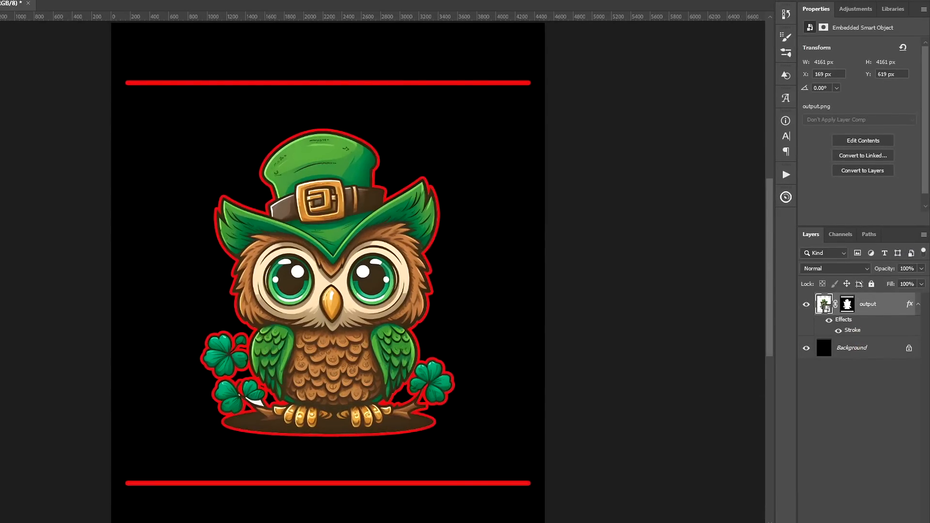
- Paint black on the owl's layer mask with the Brush to hide the stray line below the owl
{"action": "scroll", "coordinate": [253, 402], "scroll_direction": "up", "scroll_amount": 5}
{"action": "left_click_drag", "start_coordinate": [316, 244], "coordinate": [322, 72]}
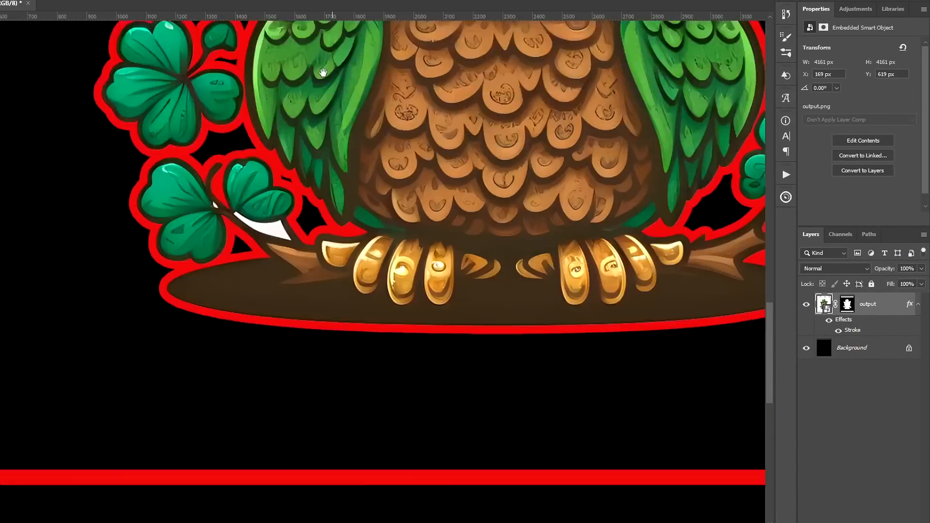
{"action": "left_click_drag", "start_coordinate": [400, 243], "coordinate": [525, 394]}
{"action": "scroll", "coordinate": [424, 276], "scroll_direction": "down", "scroll_amount": 5}
{"action": "left_click_drag", "start_coordinate": [512, 184], "coordinate": [266, 249]}
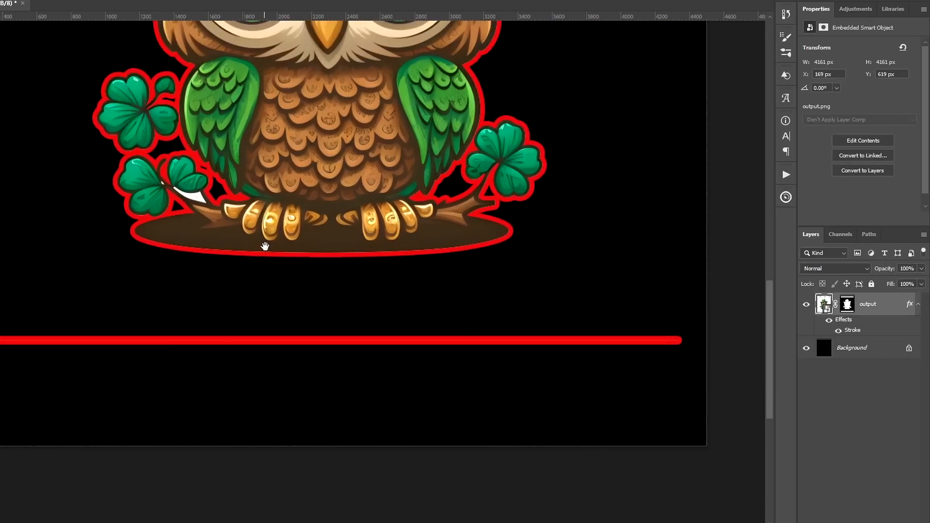
{"action": "left_click_drag", "start_coordinate": [520, 260], "coordinate": [554, 264]}
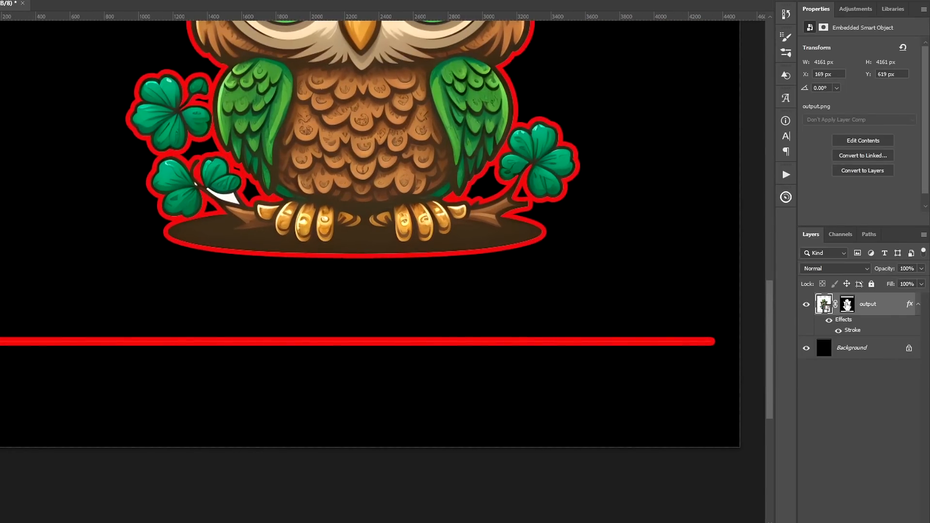
{"action": "left_click", "coordinate": [846, 304]}
{"action": "key", "text": "b"}
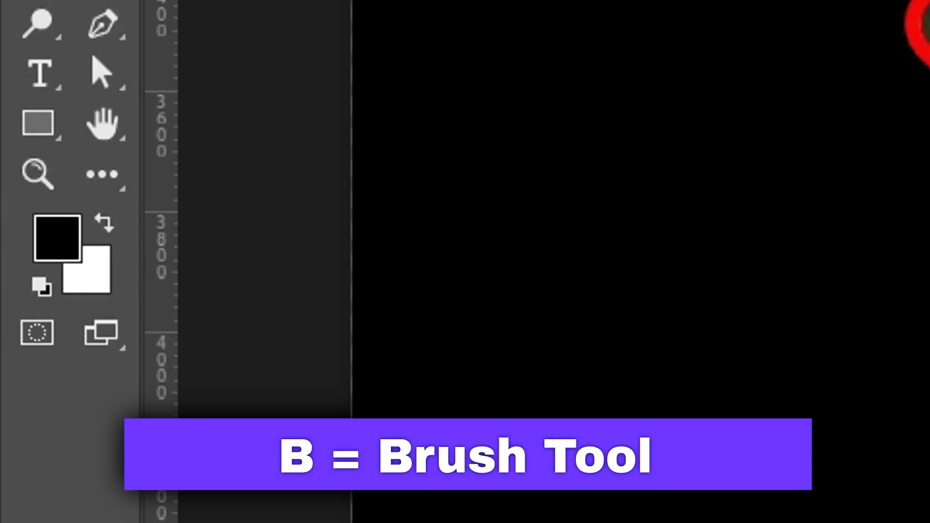
{"action": "left_click_drag", "start_coordinate": [347, 344], "coordinate": [722, 343]}
- Examine the mask edges from the hat down the owl's left side to the clovers and the white gap beside the branch
{"action": "key", "text": "space"}
{"action": "mouse_move", "coordinate": [595, 234]}
{"action": "left_mouse_down"}
{"action": "mouse_move", "coordinate": [560, 333]}
{"action": "mouse_move", "coordinate": [548, 481]}
{"action": "left_mouse_up"}
{"action": "left_click_drag", "start_coordinate": [494, 171], "coordinate": [519, 428]}
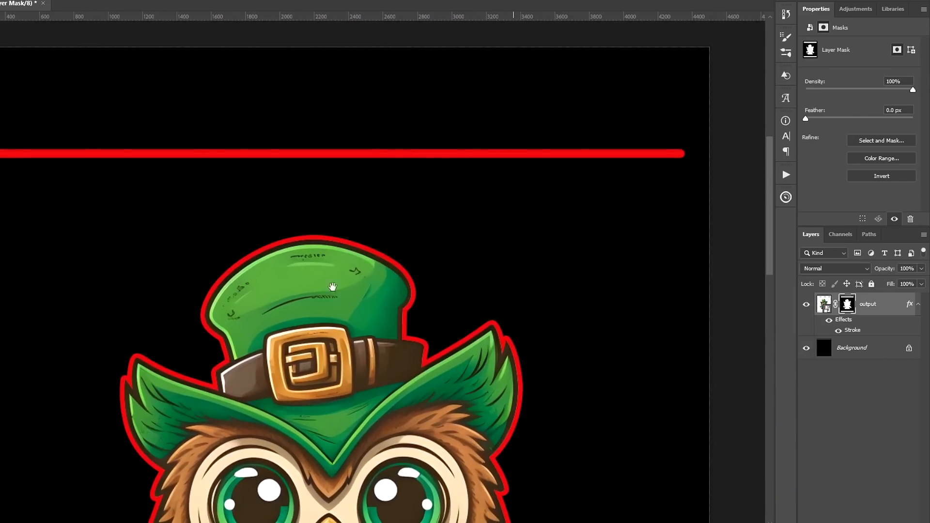
{"action": "left_click_drag", "start_coordinate": [466, 408], "coordinate": [504, 127]}
{"action": "left_click_drag", "start_coordinate": [168, 371], "coordinate": [257, 388]}
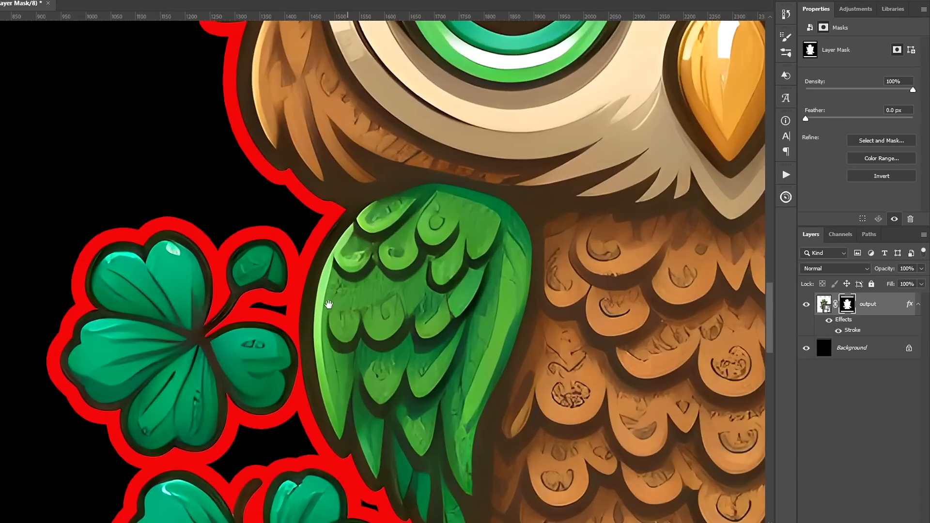
{"action": "left_click_drag", "start_coordinate": [385, 440], "coordinate": [248, 108]}
{"action": "left_click_drag", "start_coordinate": [392, 173], "coordinate": [415, 206]}
{"action": "left_click", "coordinate": [244, 241], "text": "ctrl"}
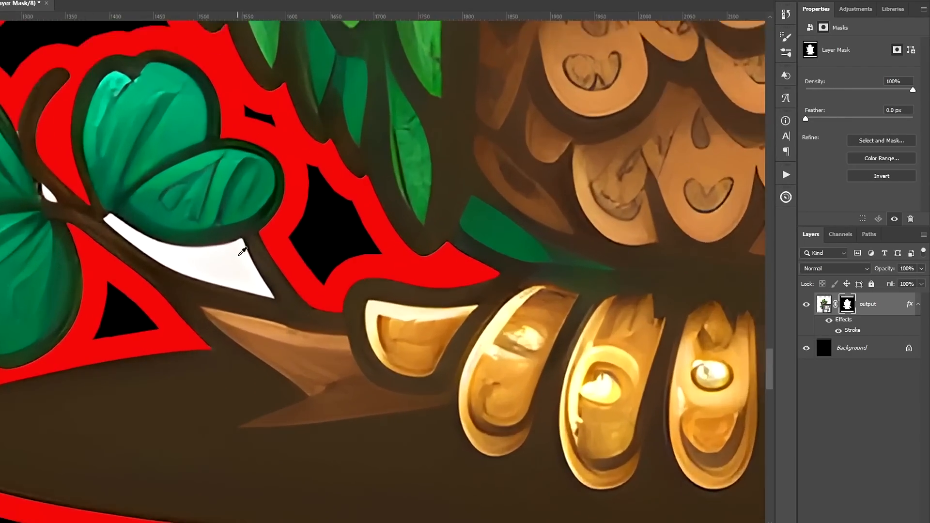
- Check the red outline around the owl's right-side feathers and the hat for leftover background edges
{"action": "scroll", "coordinate": [300, 290], "scroll_direction": "down", "scroll_amount": 5}
{"action": "left_click_drag", "start_coordinate": [639, 179], "coordinate": [583, 249]}
{"action": "scroll", "coordinate": [562, 296], "scroll_direction": "up", "scroll_amount": 3}
{"action": "left_click_drag", "start_coordinate": [473, 90], "coordinate": [440, 344]}
{"action": "scroll", "coordinate": [481, 175], "scroll_direction": "up", "scroll_amount": 2}
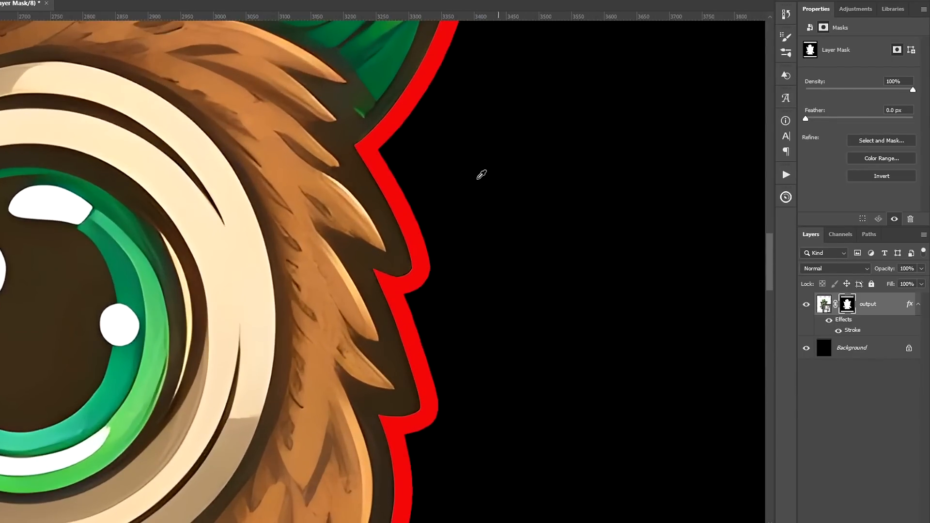
{"action": "scroll", "coordinate": [478, 285], "scroll_direction": "down", "scroll_amount": 1}
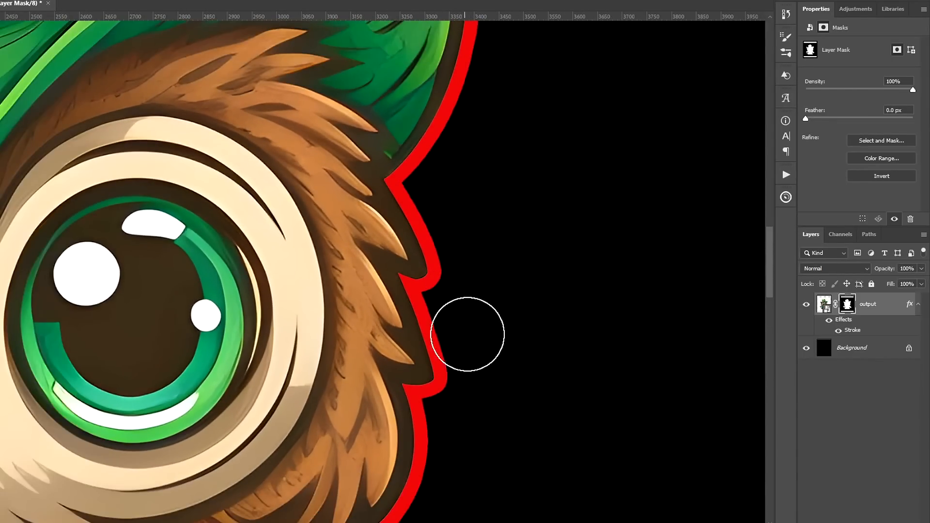
{"action": "scroll", "coordinate": [467, 320], "scroll_direction": "down", "scroll_amount": 3}
{"action": "left_click_drag", "start_coordinate": [336, 138], "coordinate": [552, 257]}
{"action": "left_click_drag", "start_coordinate": [148, 205], "coordinate": [201, 295]}
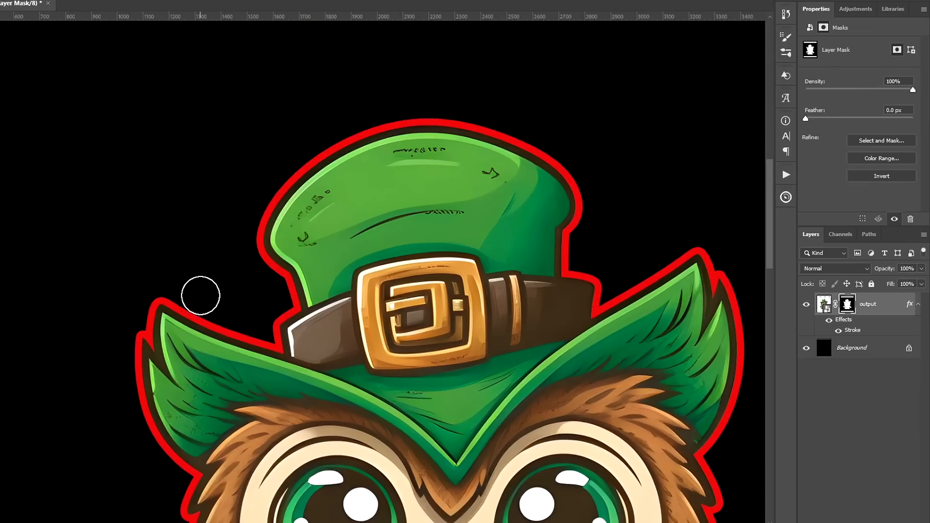
{"action": "scroll", "coordinate": [219, 305], "scroll_direction": "up", "scroll_amount": 1}
{"action": "left_click_drag", "start_coordinate": [212, 257], "coordinate": [218, 272]}
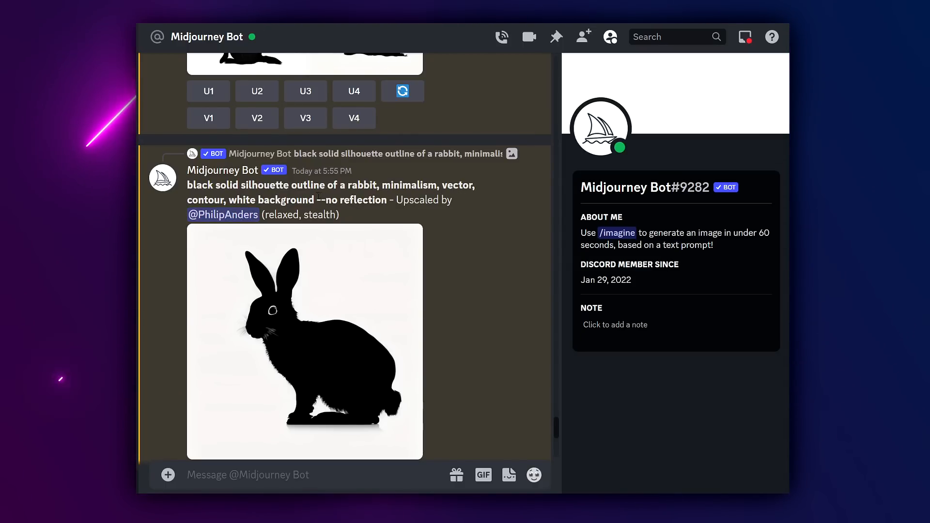
- Switch to Discord, highlight --no in the rabbit silhouette prompt, and review the neighbouring rabbit generations
{"action": "left_click_drag", "start_coordinate": [326, 200], "coordinate": [337, 200]}
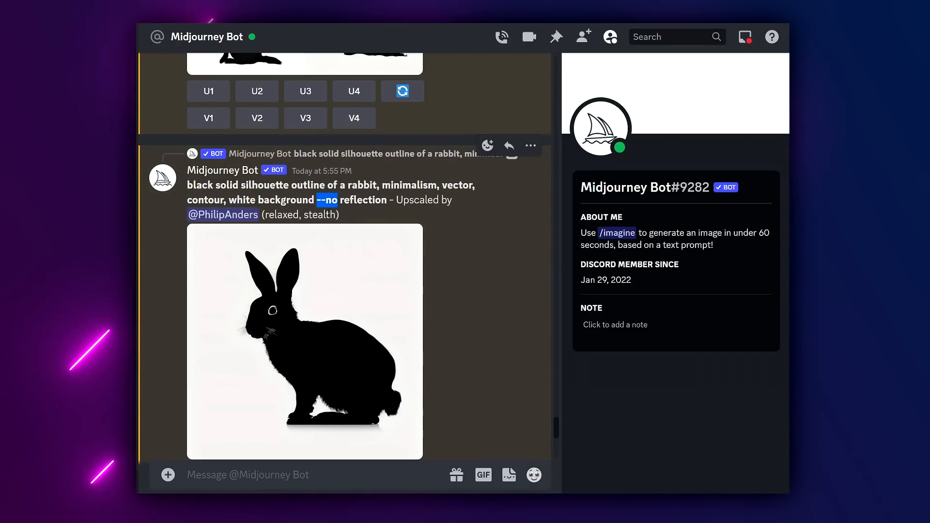
{"action": "left_click", "coordinate": [348, 217]}
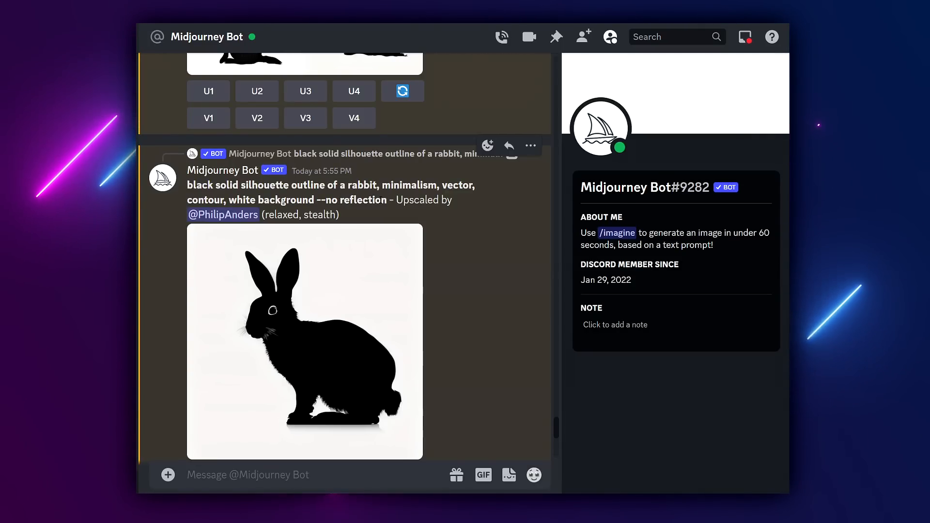
{"action": "scroll", "coordinate": [335, 289], "scroll_direction": "up", "scroll_amount": 10}
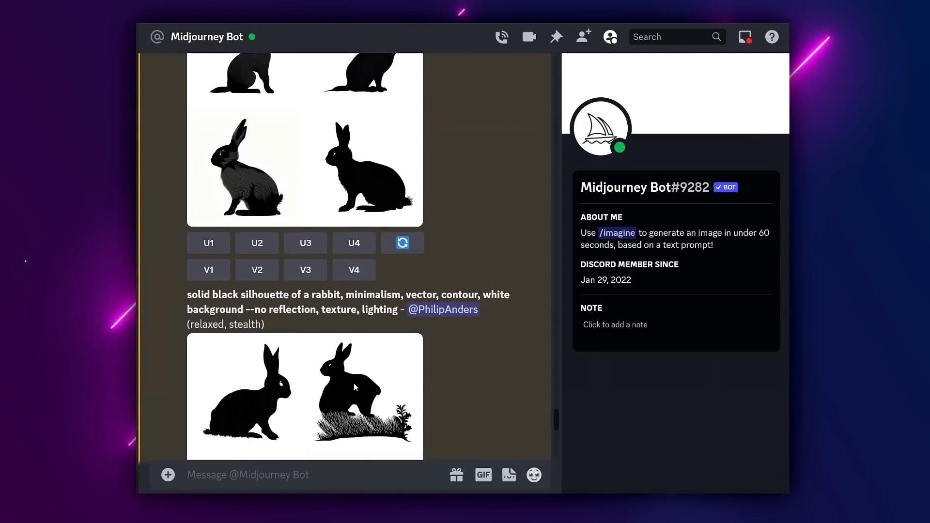
{"action": "scroll", "coordinate": [361, 391], "scroll_direction": "down", "scroll_amount": 1}
{"action": "left_click", "coordinate": [361, 391]}
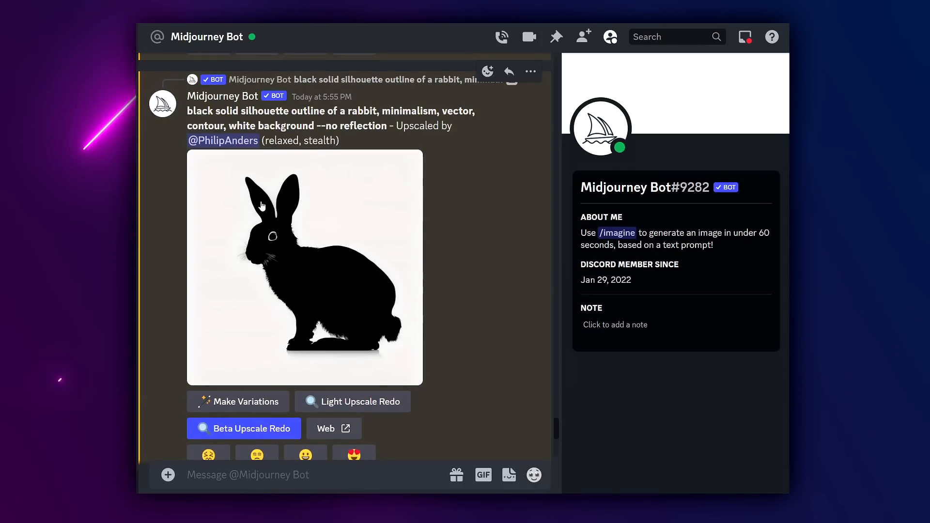
- Copy the upscaled rabbit silhouette image and paste it onto the blank artboard in Illustrator
{"action": "left_click", "coordinate": [302, 264]}
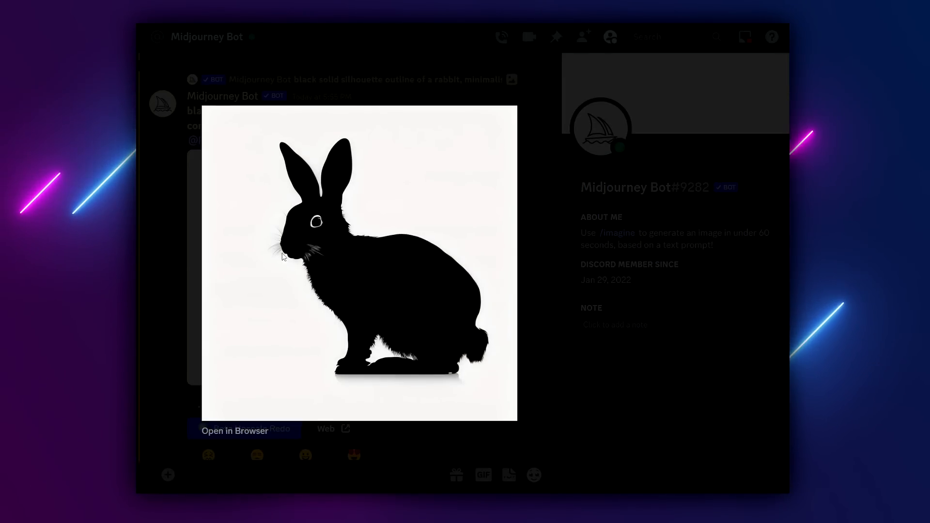
{"action": "right_click", "coordinate": [362, 252]}
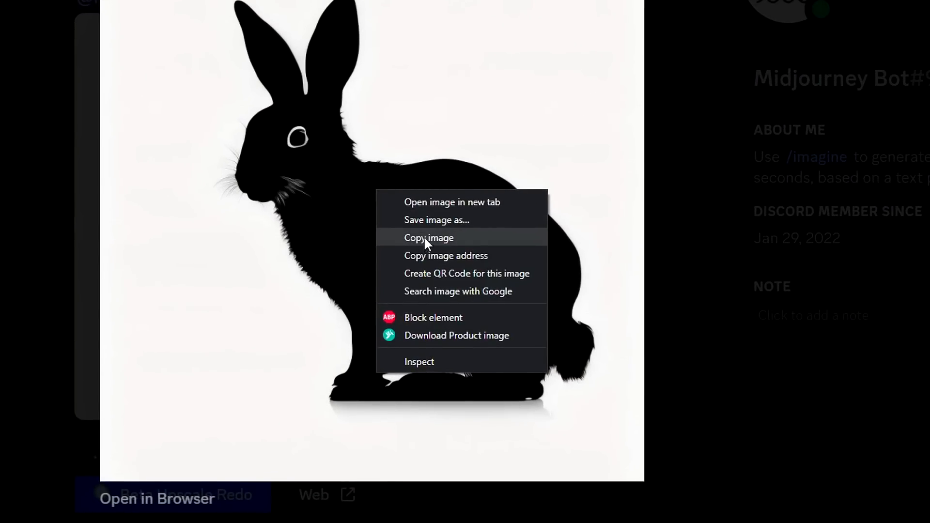
{"action": "left_click", "coordinate": [437, 237]}
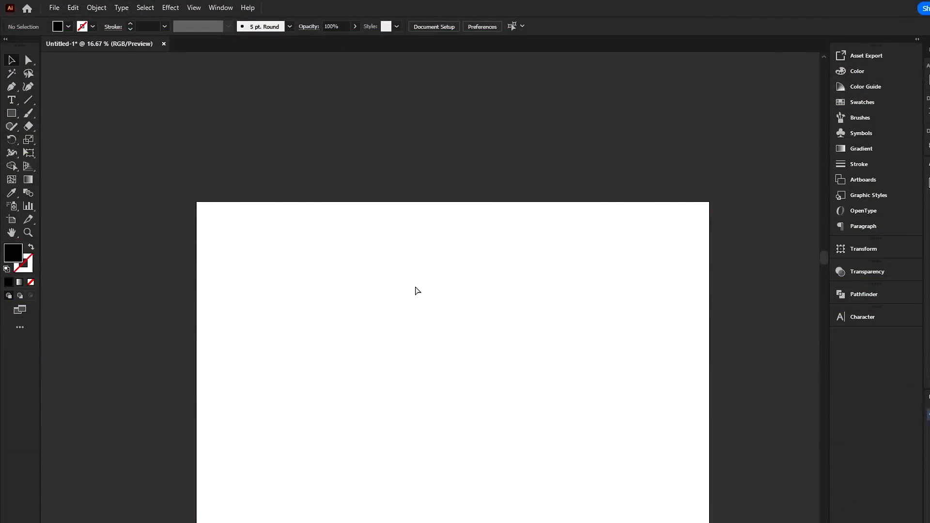
{"action": "key", "text": "ctrl+v"}
{"action": "left_click_drag", "start_coordinate": [471, 269], "coordinate": [556, 151]}
{"action": "left_click_drag", "start_coordinate": [480, 300], "coordinate": [468, 269]}
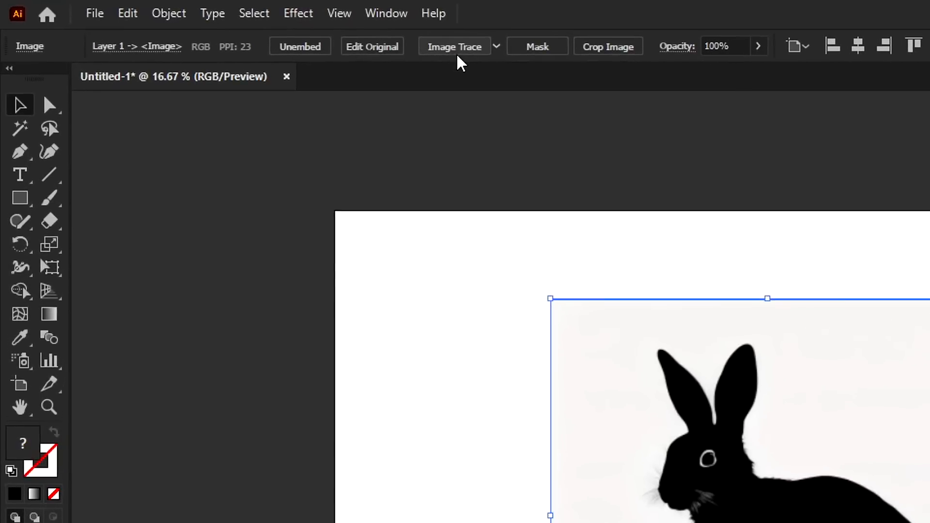
- Apply Image Trace with the default preset to the pasted rabbit and reposition it on the artboard
{"action": "left_click", "coordinate": [456, 46]}
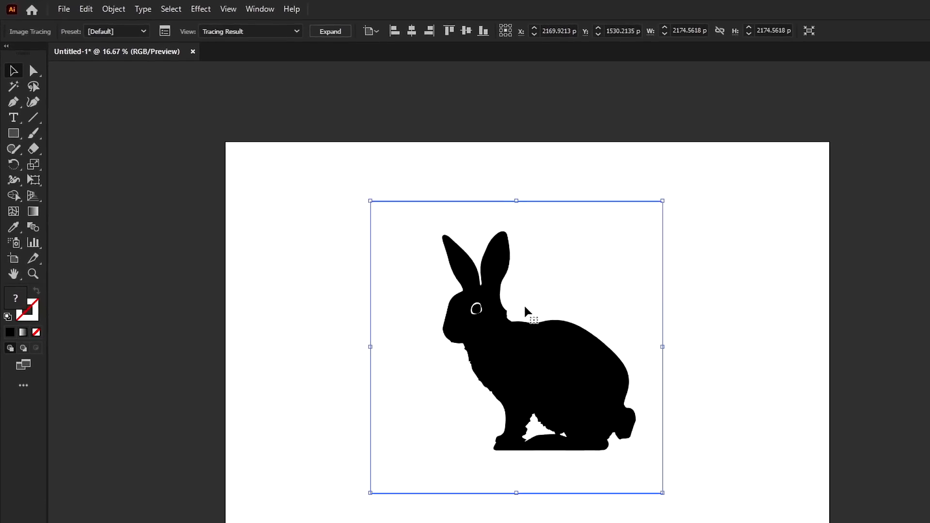
{"action": "mouse_move", "coordinate": [793, 501]}
{"action": "left_mouse_down"}
{"action": "mouse_move", "coordinate": [775, 514]}
{"action": "mouse_move", "coordinate": [387, 491]}
{"action": "left_mouse_up"}
{"action": "left_click_drag", "start_coordinate": [223, 284], "coordinate": [223, 284]}
{"action": "left_click_drag", "start_coordinate": [165, 269], "coordinate": [443, 300]}
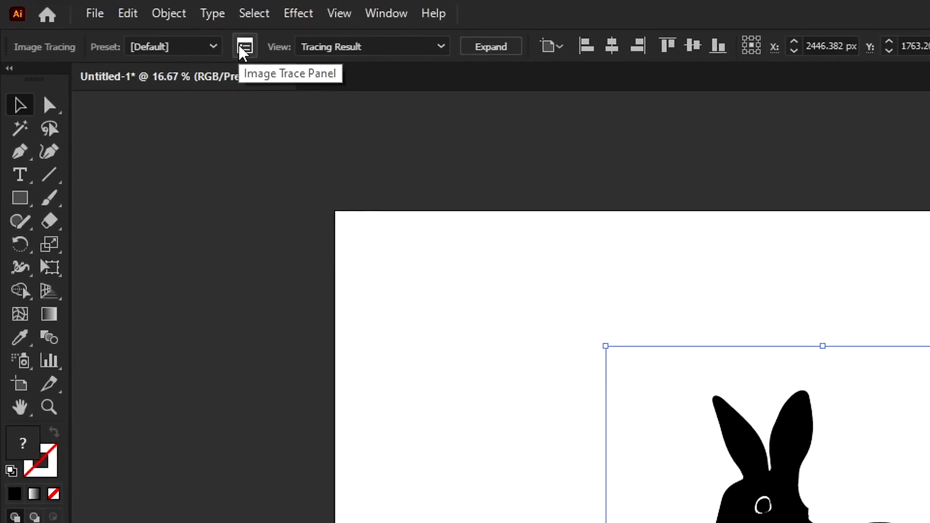
- In the rabbit's Image Trace settings, turn on Ignore White and set Threshold to 86
{"action": "left_click", "coordinate": [244, 47]}
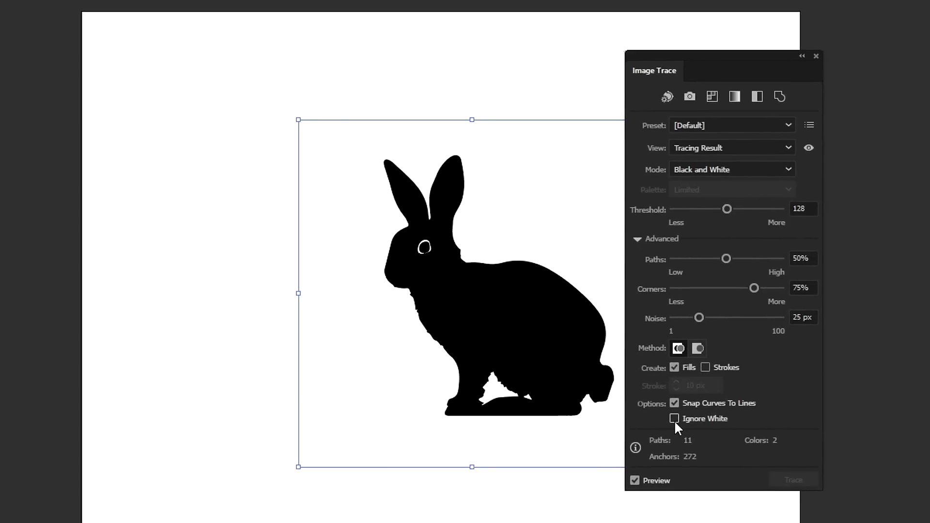
{"action": "left_click", "coordinate": [674, 418]}
{"action": "mouse_move", "coordinate": [492, 298]}
{"action": "left_mouse_down"}
{"action": "mouse_move", "coordinate": [39, 253]}
{"action": "mouse_move", "coordinate": [410, 292]}
{"action": "mouse_move", "coordinate": [328, 291]}
{"action": "left_mouse_up"}
{"action": "mouse_move", "coordinate": [719, 208]}
{"action": "left_mouse_down"}
{"action": "mouse_move", "coordinate": [690, 210]}
{"action": "mouse_move", "coordinate": [732, 211]}
{"action": "mouse_move", "coordinate": [706, 210]}
{"action": "left_mouse_up"}
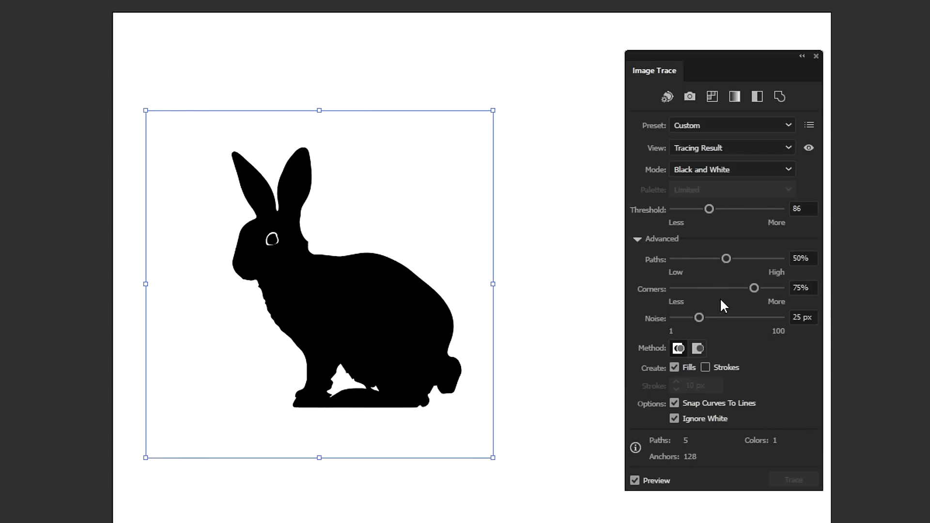
- Smooth the rabbit tracing with Corners at 18%, Paths at 23% and Noise at 70 px
{"action": "left_click_drag", "start_coordinate": [753, 288], "coordinate": [694, 287]}
{"action": "left_click_drag", "start_coordinate": [726, 256], "coordinate": [696, 257]}
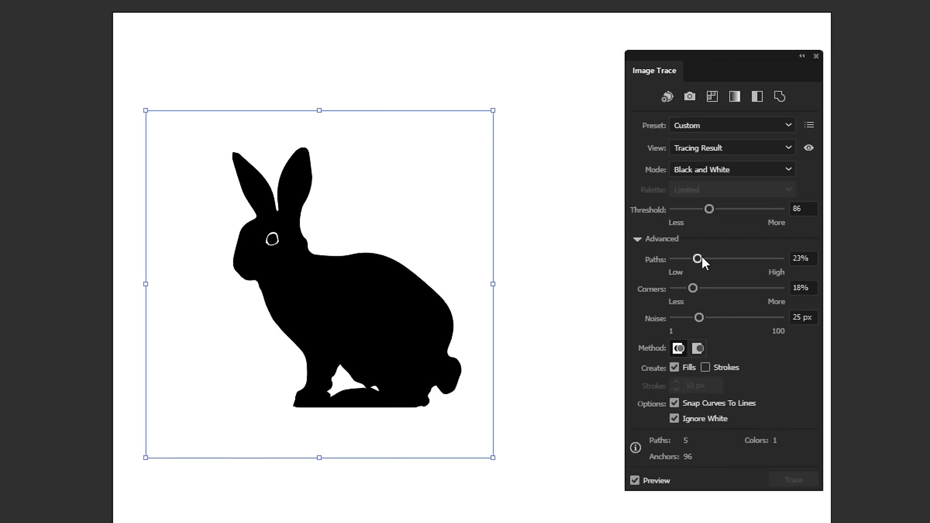
{"action": "left_click_drag", "start_coordinate": [699, 317], "coordinate": [751, 312]}
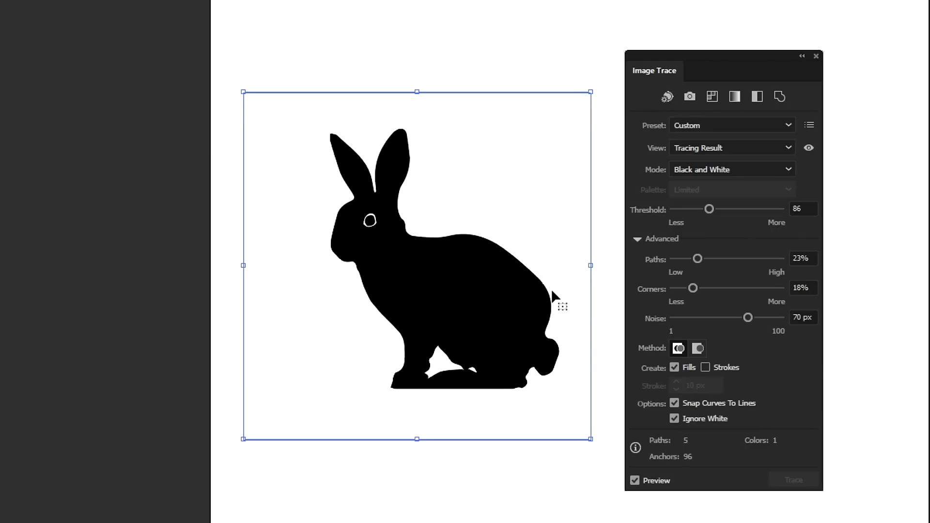
{"action": "scroll", "coordinate": [497, 233], "scroll_direction": "up", "scroll_amount": 1}
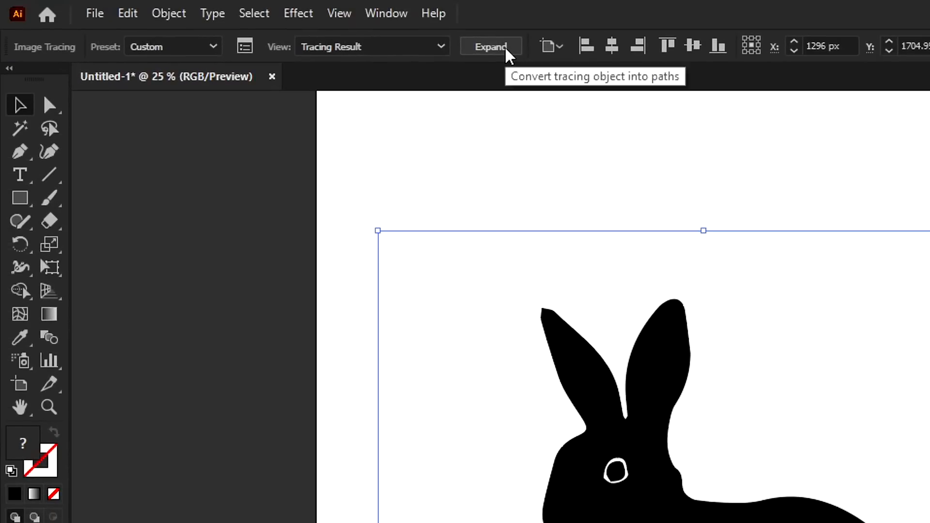
- Expand the traced rabbit into paths and place it over the striped sunset artwork with its feet in the grass
{"action": "left_click", "coordinate": [505, 49]}
{"action": "key", "text": "ctrl+minus"}
{"action": "left_click_drag", "start_coordinate": [515, 311], "coordinate": [619, 311]}
{"action": "left_click_drag", "start_coordinate": [656, 282], "coordinate": [162, 221]}
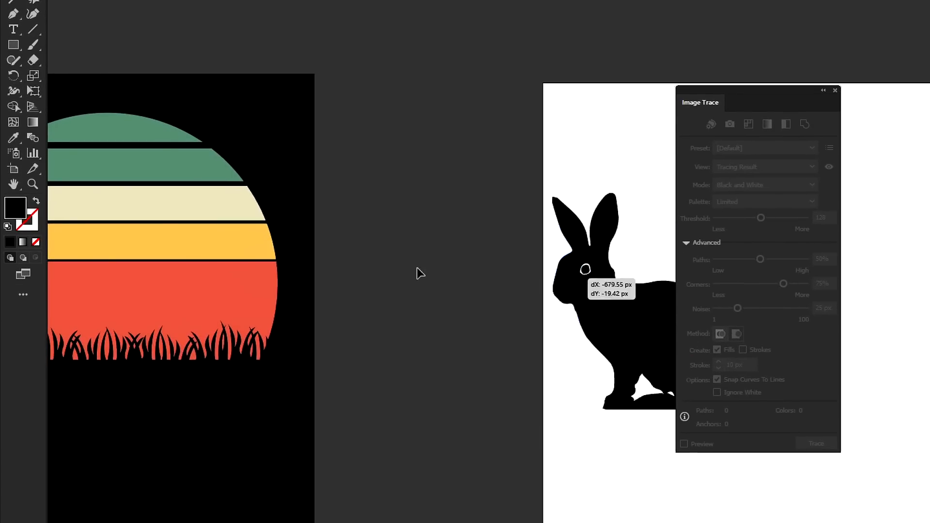
{"action": "left_click_drag", "start_coordinate": [258, 252], "coordinate": [567, 284]}
{"action": "scroll", "coordinate": [487, 282], "scroll_direction": "up", "scroll_amount": 1}
{"action": "left_click_drag", "start_coordinate": [485, 285], "coordinate": [413, 315]}
{"action": "left_click_drag", "start_coordinate": [380, 132], "coordinate": [379, 154]}
{"action": "key", "text": "ctrl+minus"}
{"action": "left_click", "coordinate": [460, 58]}
{"action": "left_click_drag", "start_coordinate": [461, 58], "coordinate": [490, 114]}
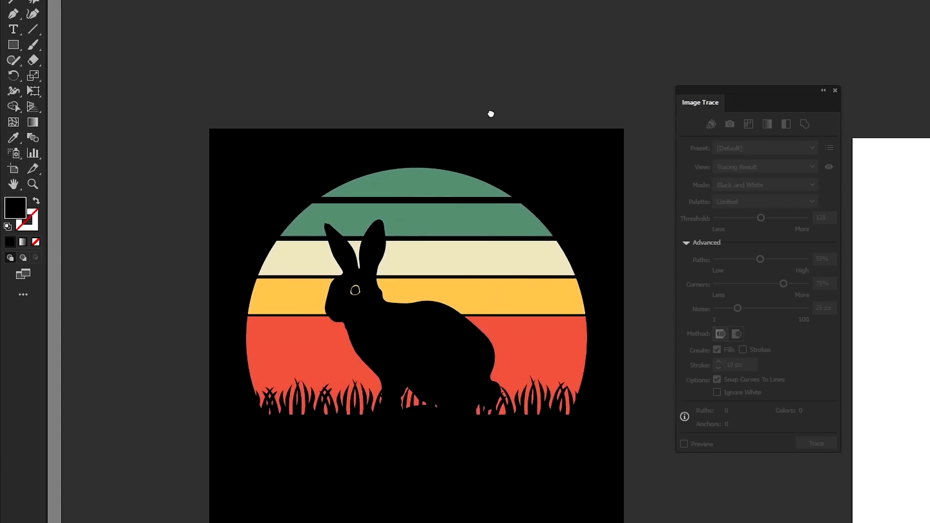
- Nudge the rabbit slightly within the sunset design and undo the move
{"action": "scroll", "coordinate": [615, 298], "scroll_direction": "down", "scroll_amount": 1}
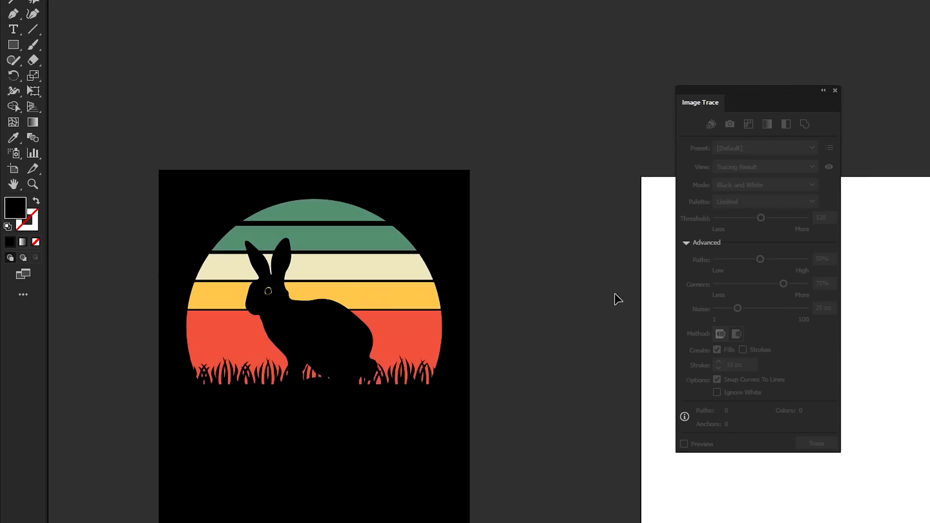
{"action": "scroll", "coordinate": [310, 354], "scroll_direction": "up", "scroll_amount": 2}
{"action": "left_click_drag", "start_coordinate": [339, 459], "coordinate": [429, 488]}
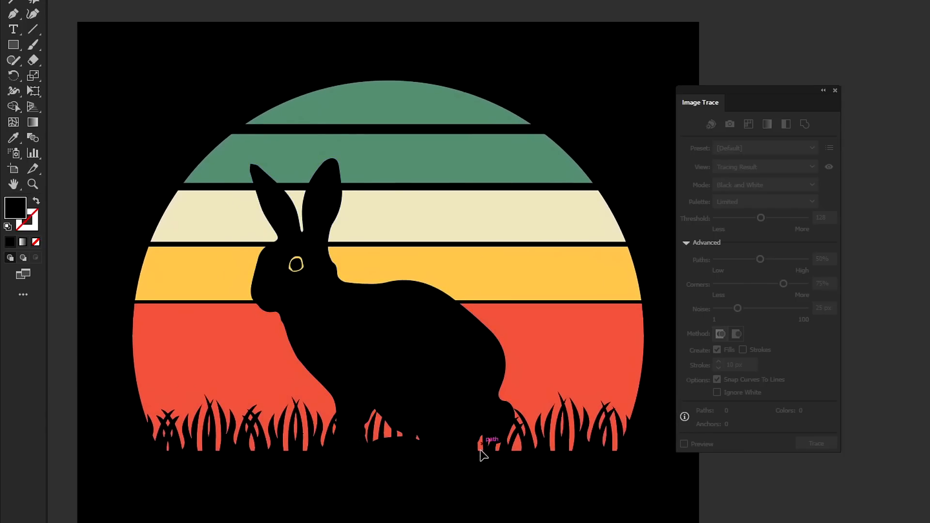
{"action": "mouse_move", "coordinate": [367, 333]}
{"action": "left_mouse_down"}
{"action": "mouse_move", "coordinate": [356, 325]}
{"action": "mouse_move", "coordinate": [370, 338]}
{"action": "left_mouse_up"}
{"action": "key", "text": "ctrl+z"}
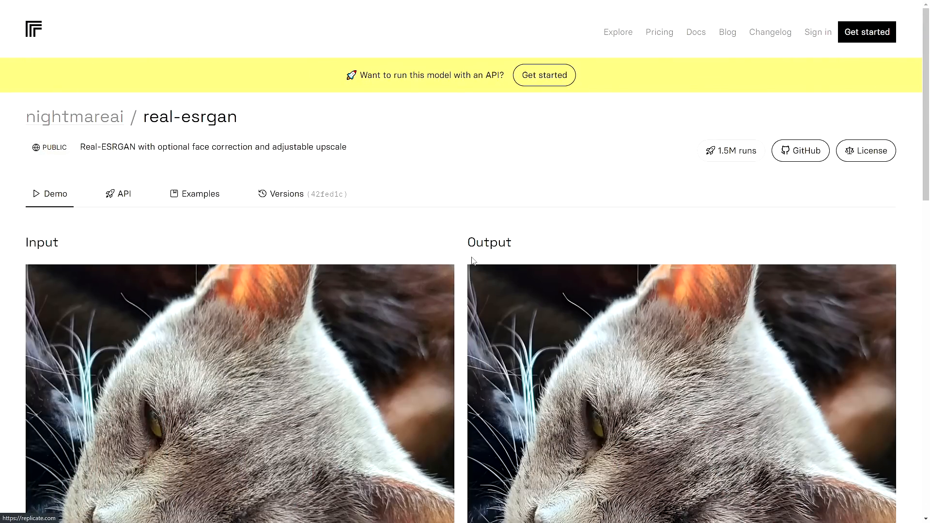
- Switch to the real-esrgan demo on Replicate and load grid_0 (9).png as the input image
{"action": "scroll", "coordinate": [465, 259], "scroll_direction": "down", "scroll_amount": 1}
{"action": "scroll", "coordinate": [464, 258], "scroll_direction": "down", "scroll_amount": 3}
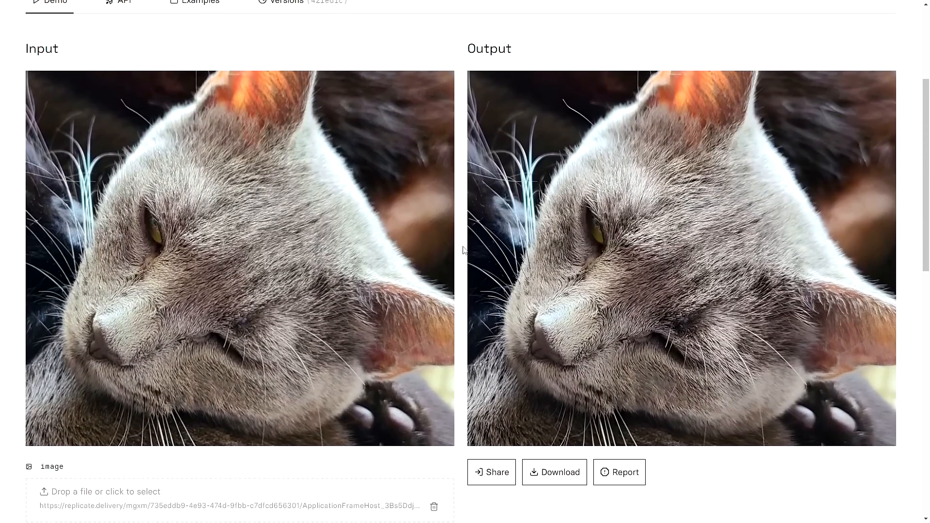
{"action": "scroll", "coordinate": [464, 250], "scroll_direction": "down", "scroll_amount": 1}
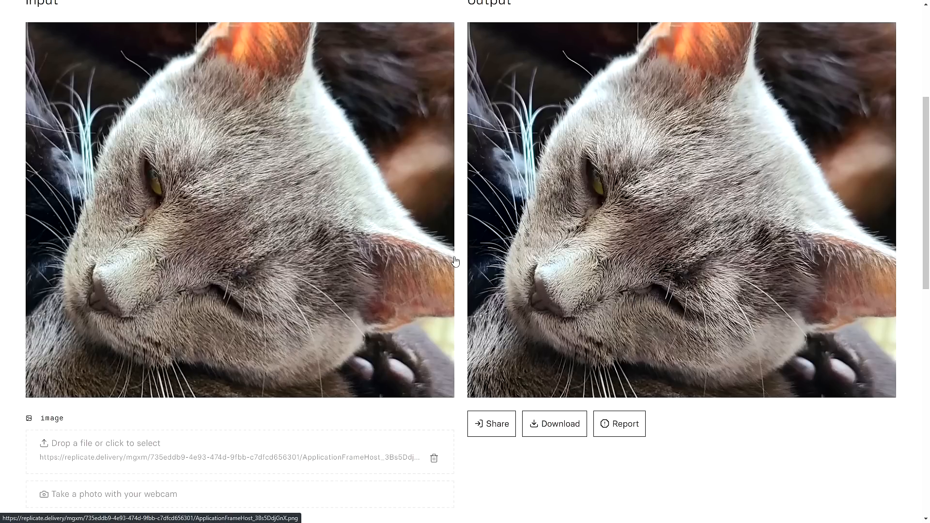
{"action": "scroll", "coordinate": [463, 293], "scroll_direction": "down", "scroll_amount": 1}
{"action": "scroll", "coordinate": [464, 294], "scroll_direction": "down", "scroll_amount": 2}
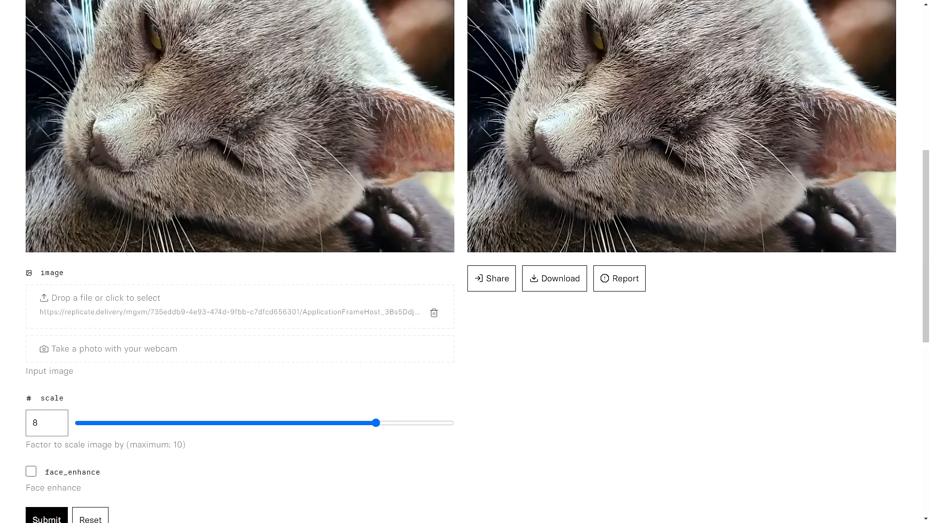
{"action": "left_click_drag", "start_coordinate": [249, 307], "coordinate": [252, 310]}
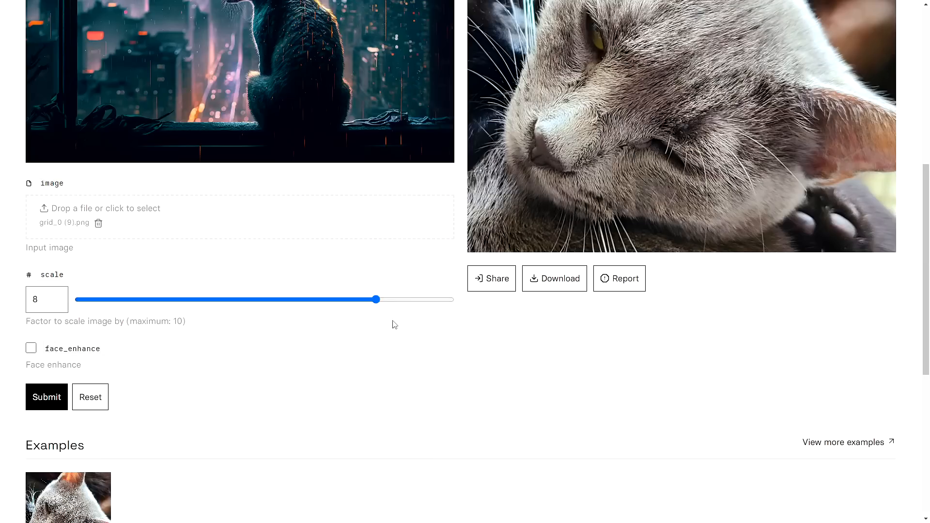
- Set the upscale factor to 5 for the cat image and run the real-esrgan prediction without face enhancement
{"action": "scroll", "coordinate": [146, 301], "scroll_direction": "up", "scroll_amount": 2}
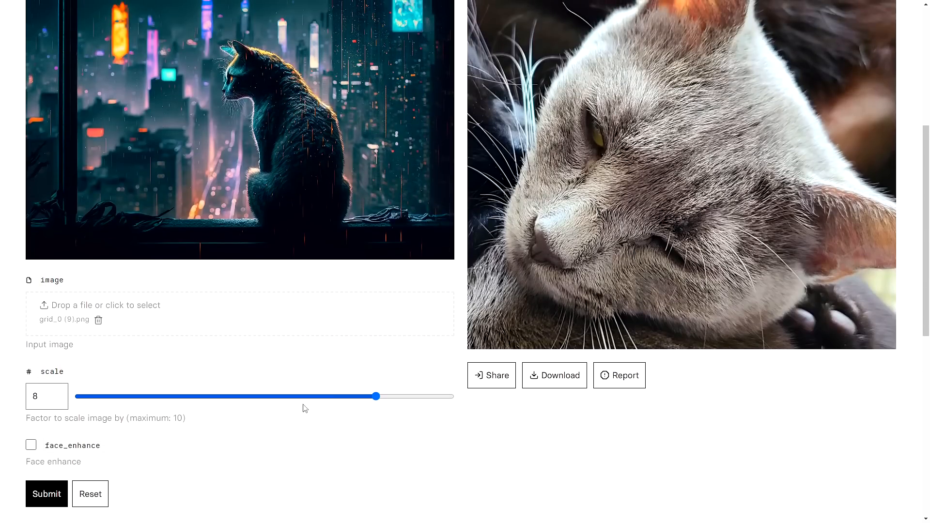
{"action": "mouse_move", "coordinate": [379, 398]}
{"action": "left_mouse_down"}
{"action": "mouse_move", "coordinate": [307, 402]}
{"action": "mouse_move", "coordinate": [384, 396]}
{"action": "left_mouse_up"}
{"action": "scroll", "coordinate": [87, 361], "scroll_direction": "up", "scroll_amount": 1}
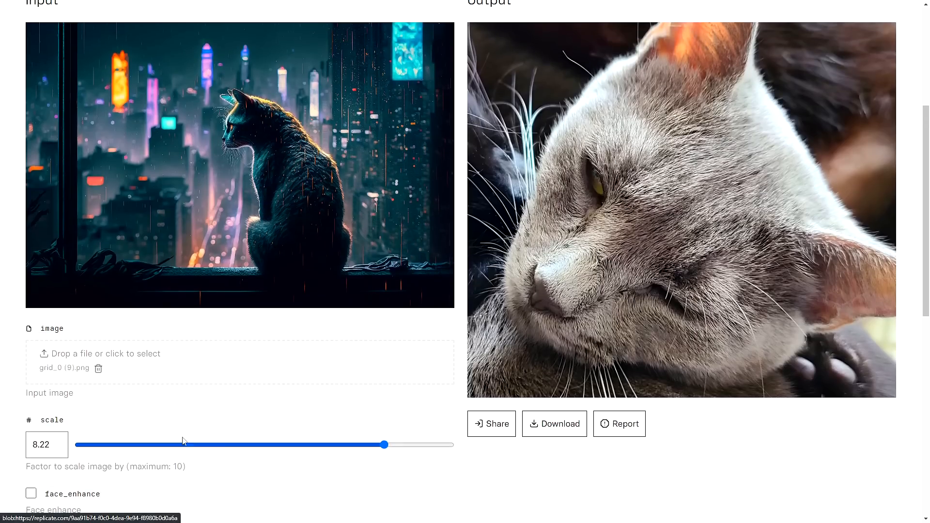
{"action": "double_click", "coordinate": [42, 444]}
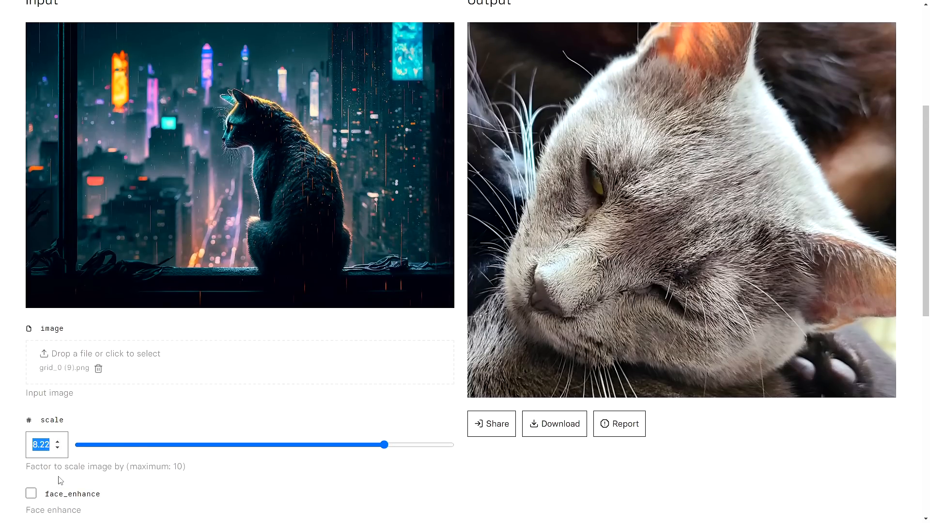
{"action": "type", "text": "5"}
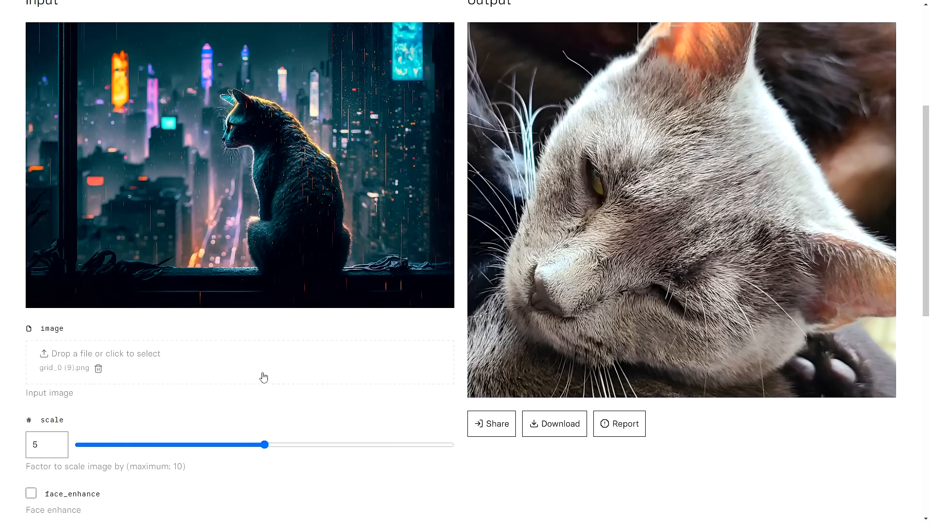
{"action": "scroll", "coordinate": [263, 377], "scroll_direction": "down", "scroll_amount": 4}
{"action": "left_click", "coordinate": [46, 349]}
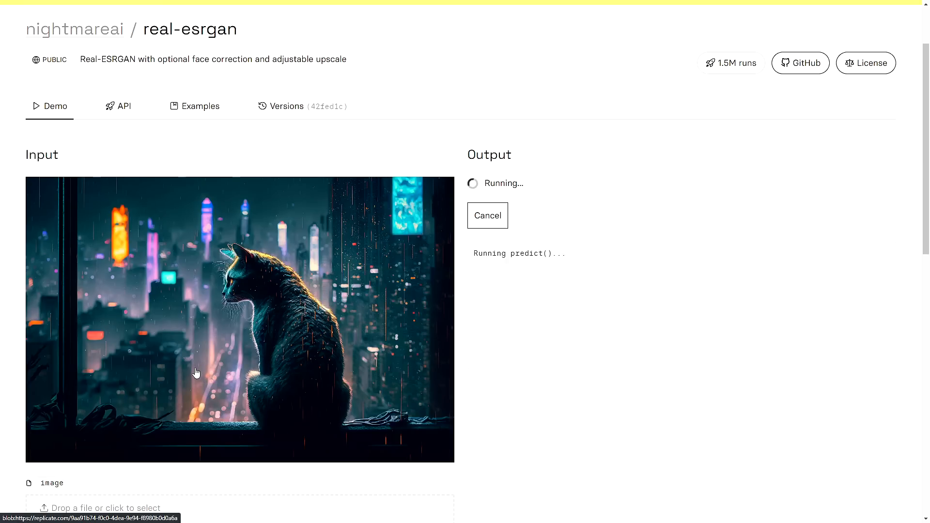
{"action": "scroll", "coordinate": [196, 372], "scroll_direction": "down", "scroll_amount": 4}
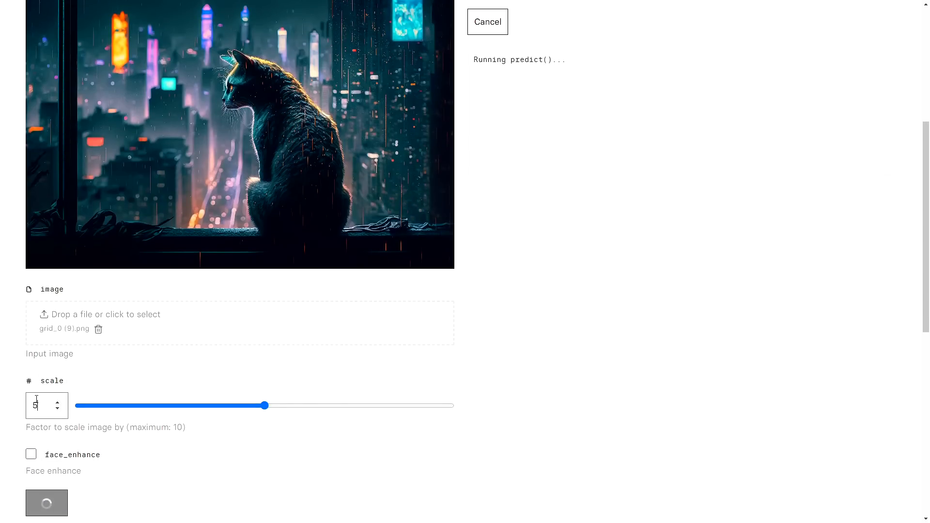
{"action": "scroll", "coordinate": [229, 377], "scroll_direction": "up", "scroll_amount": 3}
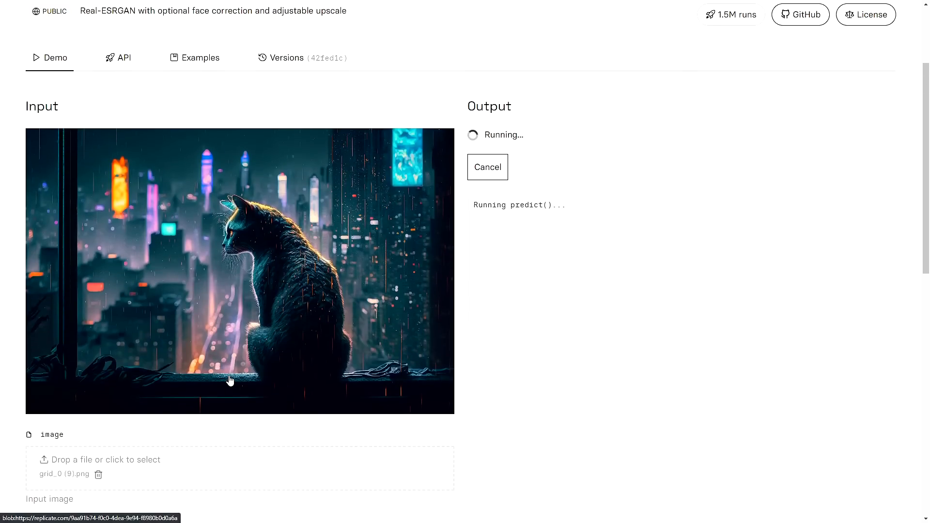
{"action": "scroll", "coordinate": [230, 380], "scroll_direction": "down", "scroll_amount": 1}
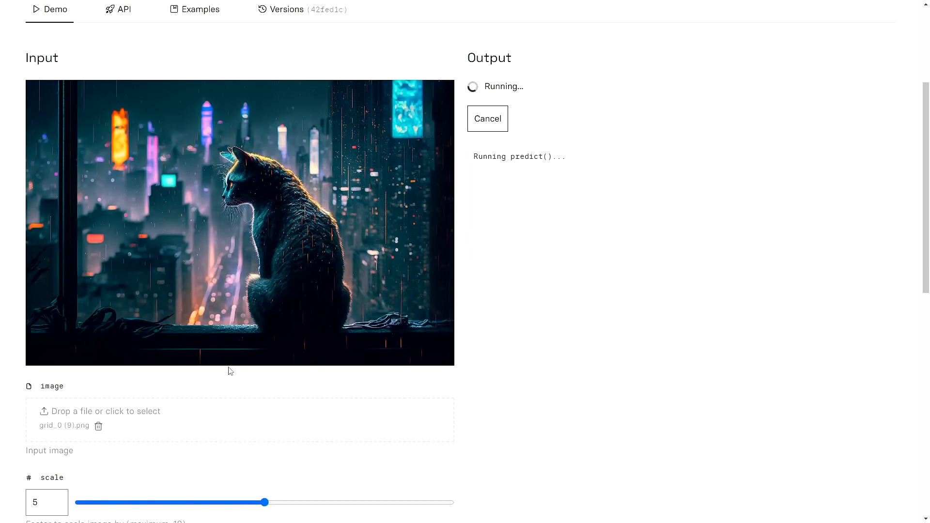
{"action": "scroll", "coordinate": [224, 378], "scroll_direction": "up", "scroll_amount": 1}
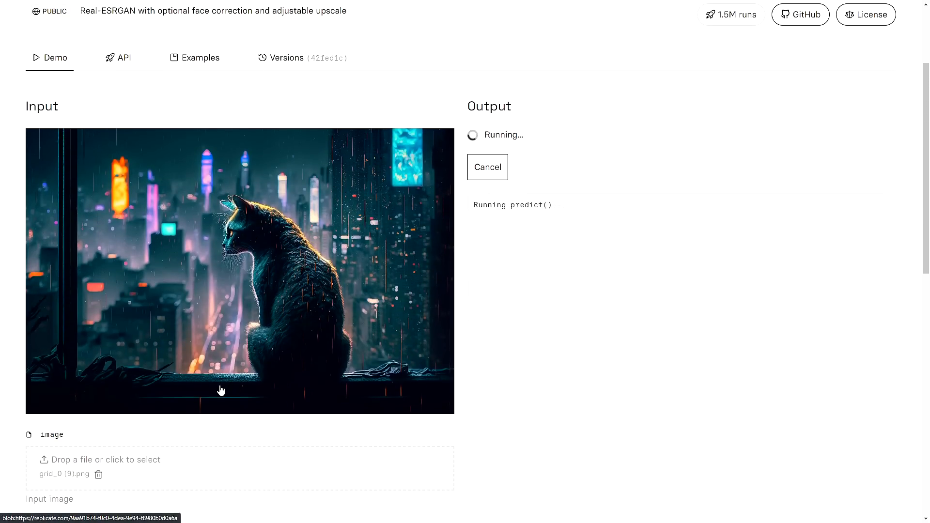